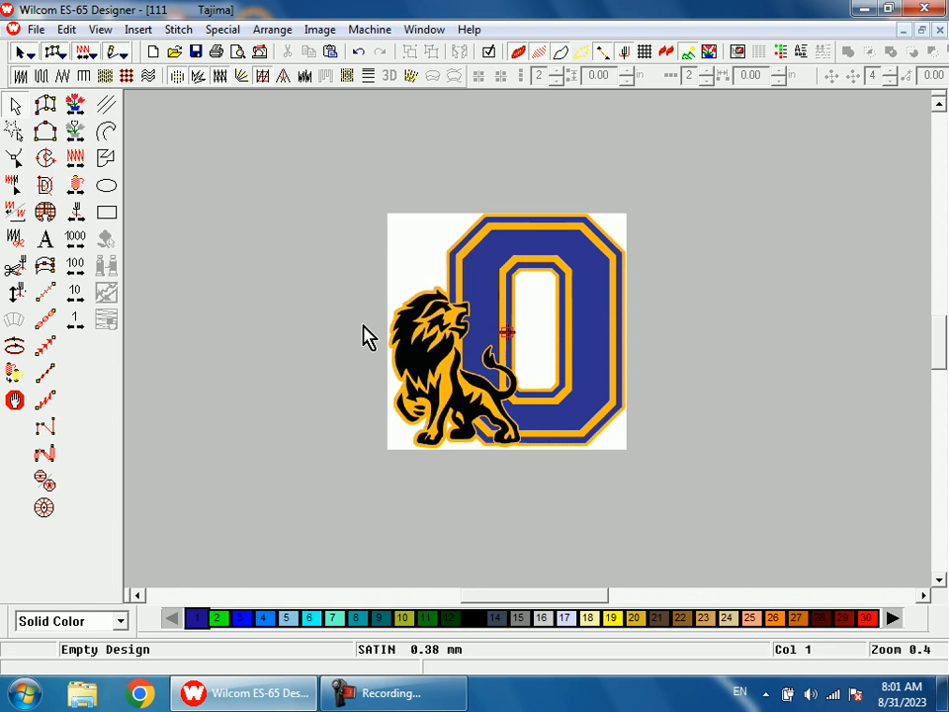
Step: Digitize a satin Input A column over the short orange strip on the lion's forehead, between the black mane and the snout
left_click(51, 106)
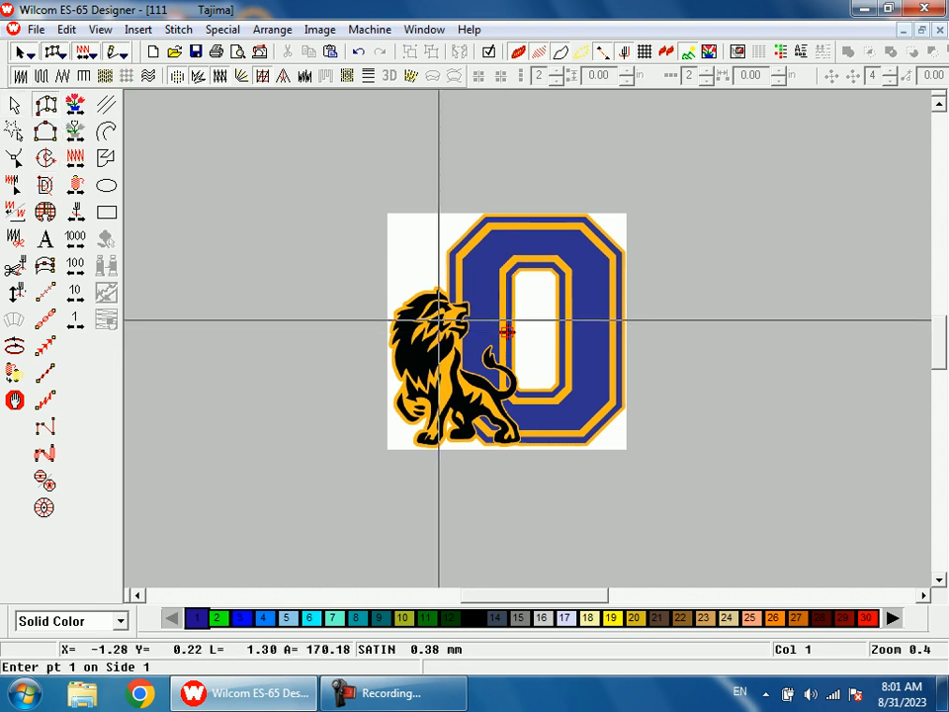
key("b")
left_click_drag(418, 309, 468, 364)
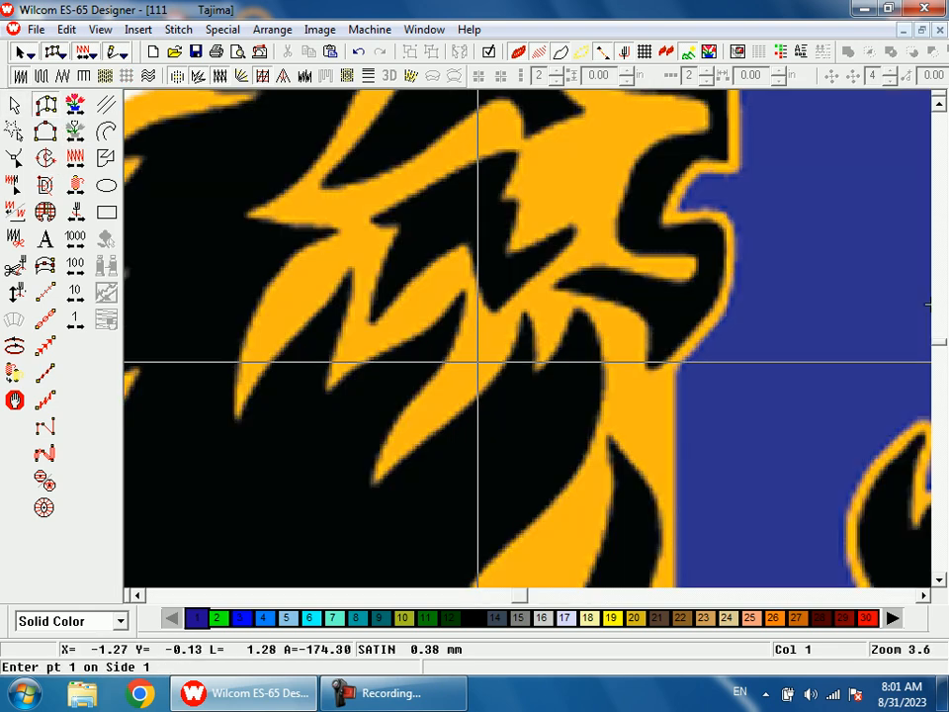
key("shift+z")
key("b")
left_click_drag(540, 212, 547, 280)
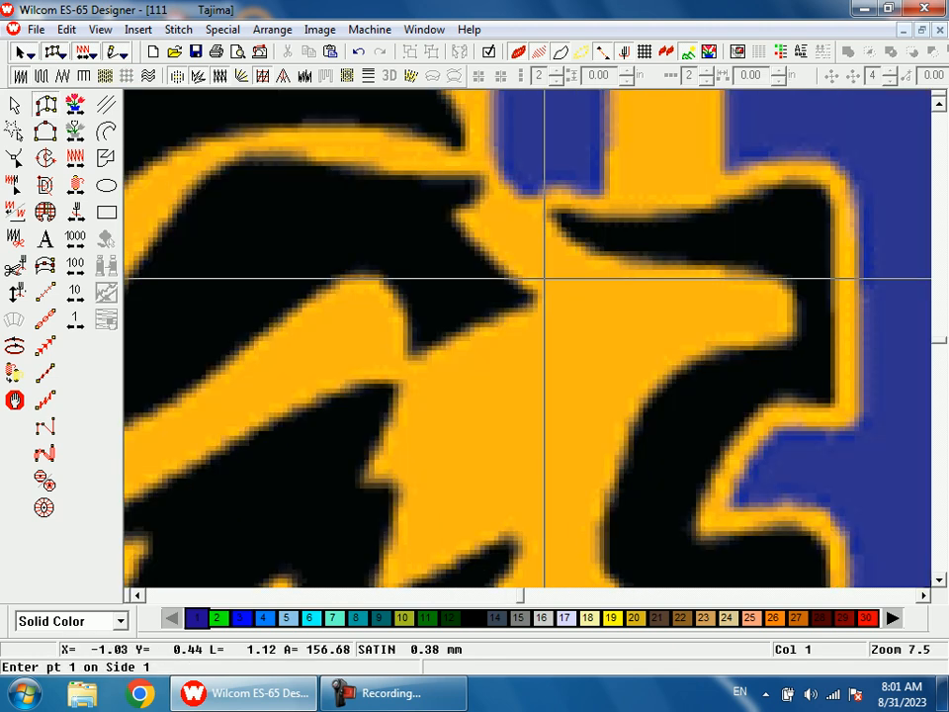
left_click(499, 186)
left_click(459, 218)
left_click(541, 219)
left_click(500, 267)
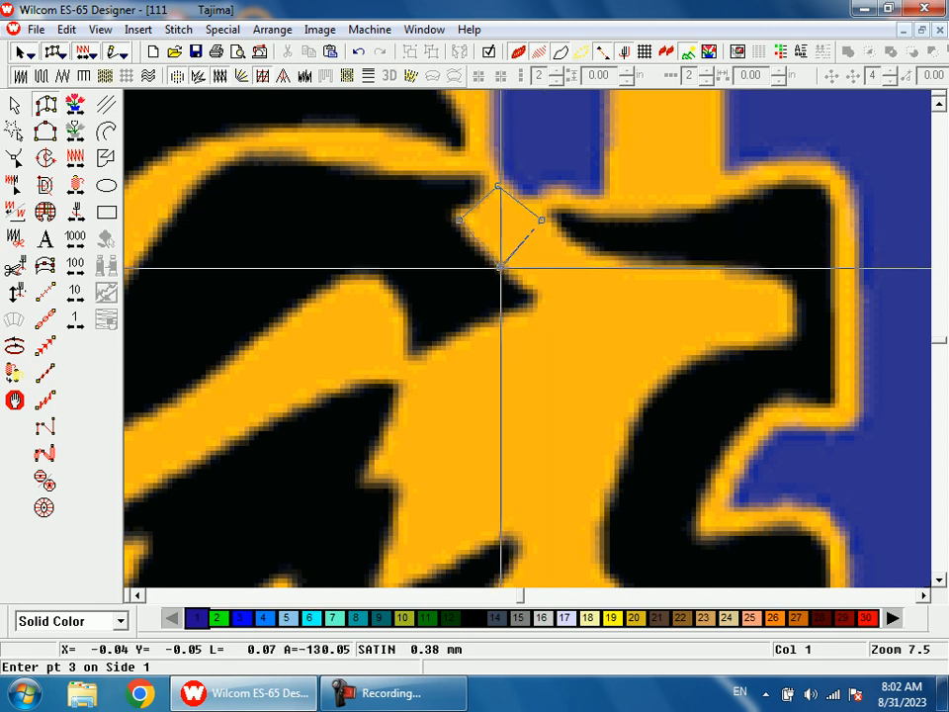
left_click(622, 271)
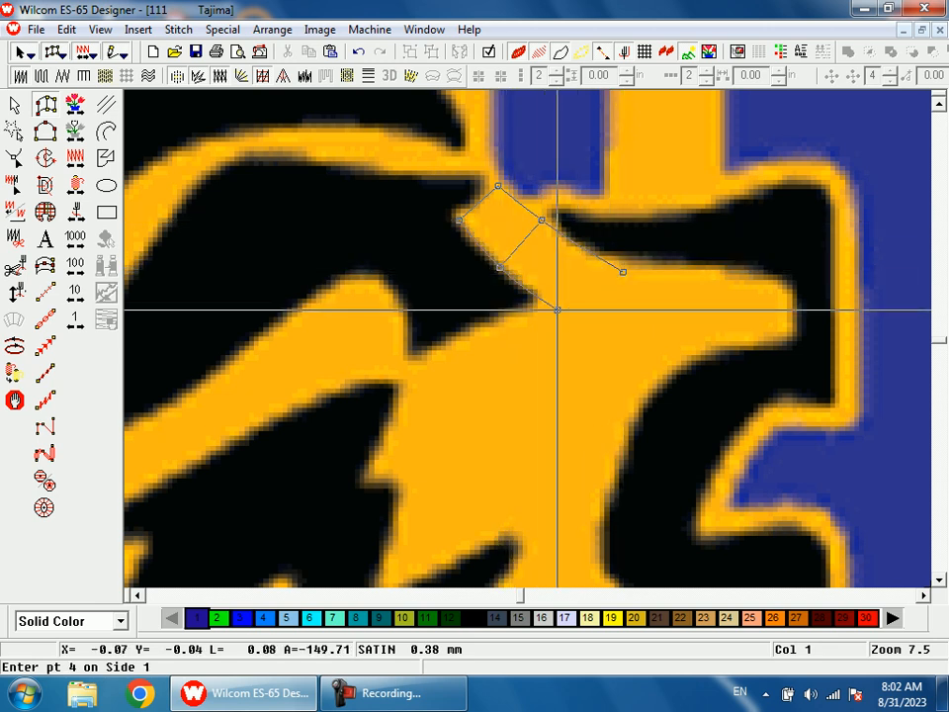
key("Return")
Step: Digitize a satin column from the lower end of the forehead column down the orange cheek edge to its upper pointed tip
key("shift+z")
key("b")
left_click_drag(358, 262, 763, 511)
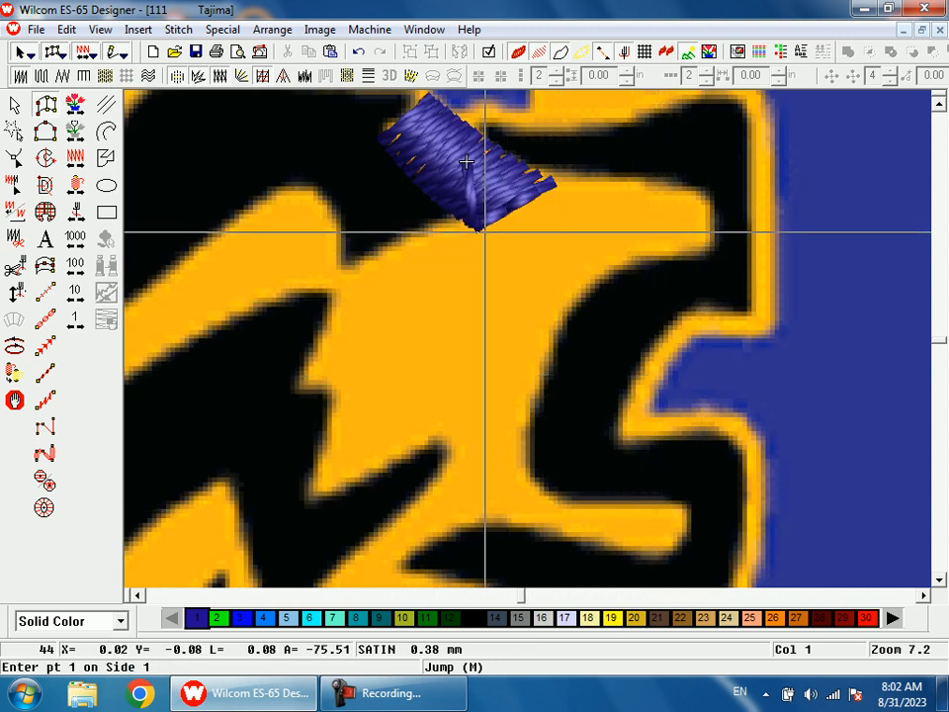
left_click(483, 213)
left_click(502, 269)
left_click(382, 258)
left_click(424, 337)
left_click(327, 328)
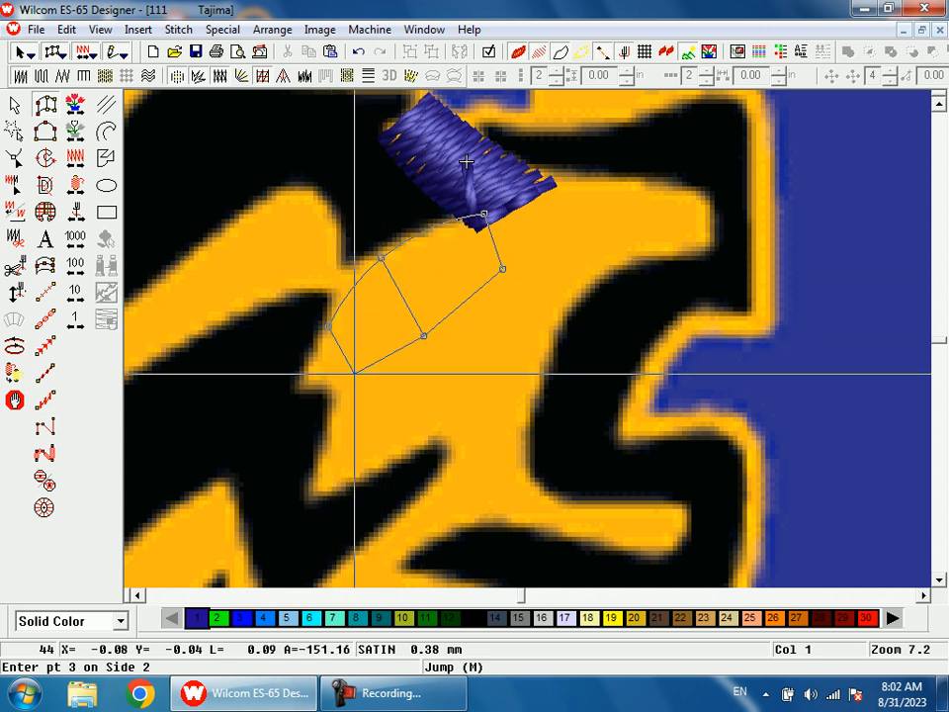
left_click(357, 378)
left_click(296, 378)
left_click(296, 378)
key("Return")
Step: Move the cheek column's exit point to its wide upper end and hide the stitches to leave only the object outlines
key("h")
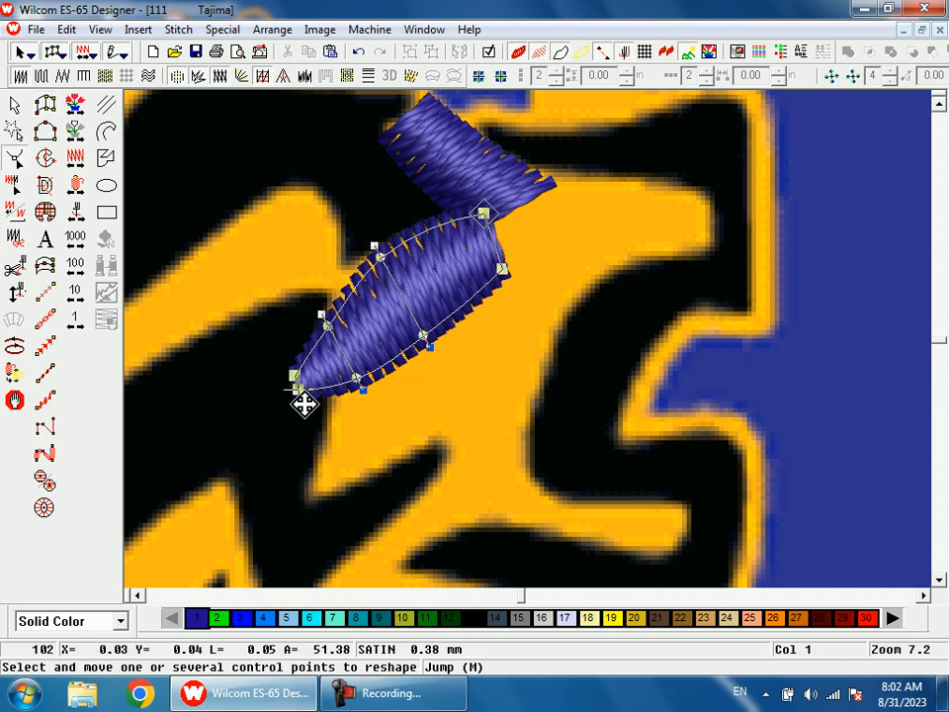
left_click(512, 275)
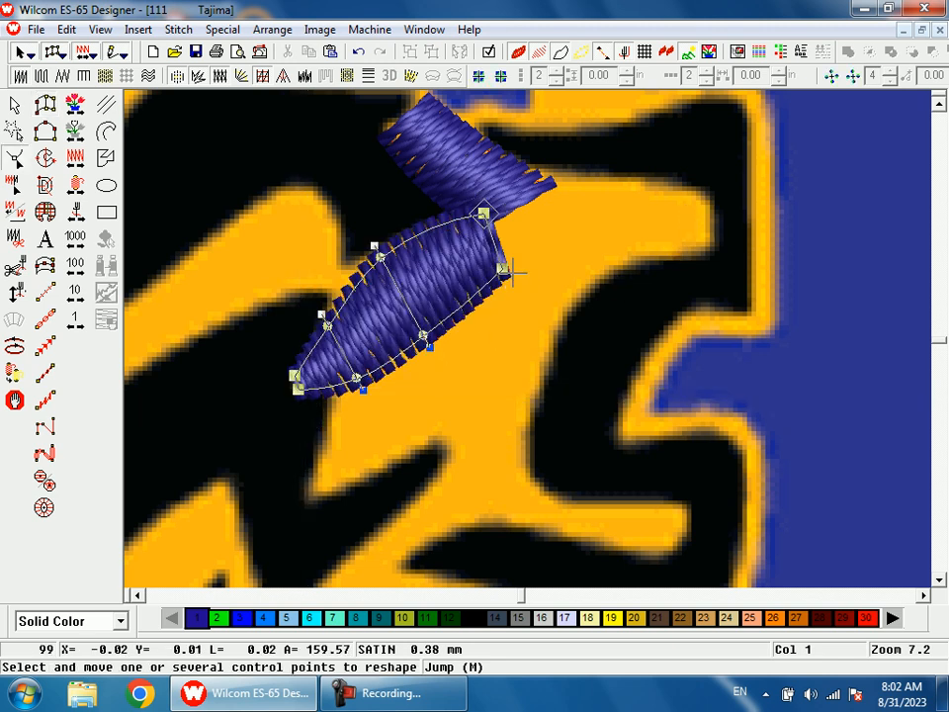
key("a")
key("s")
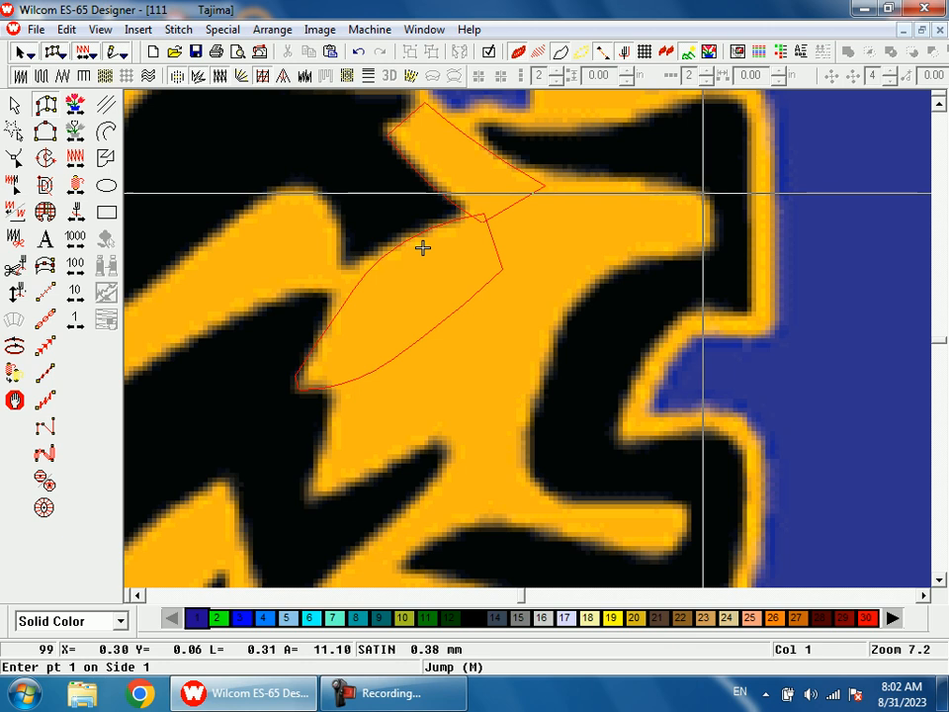
Step: Digitize a wide curved satin column from the orange nose area down across the lion's face to the lower cheek tip
left_click(704, 193)
left_click(704, 252)
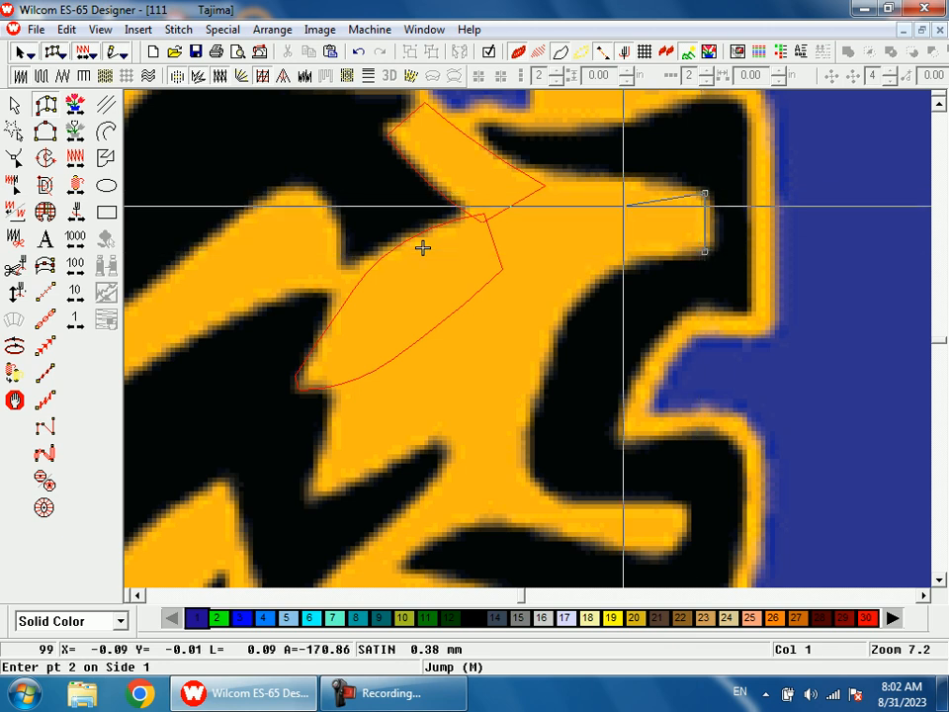
left_click(613, 182)
left_click(628, 262)
left_click(520, 198)
left_click(583, 291)
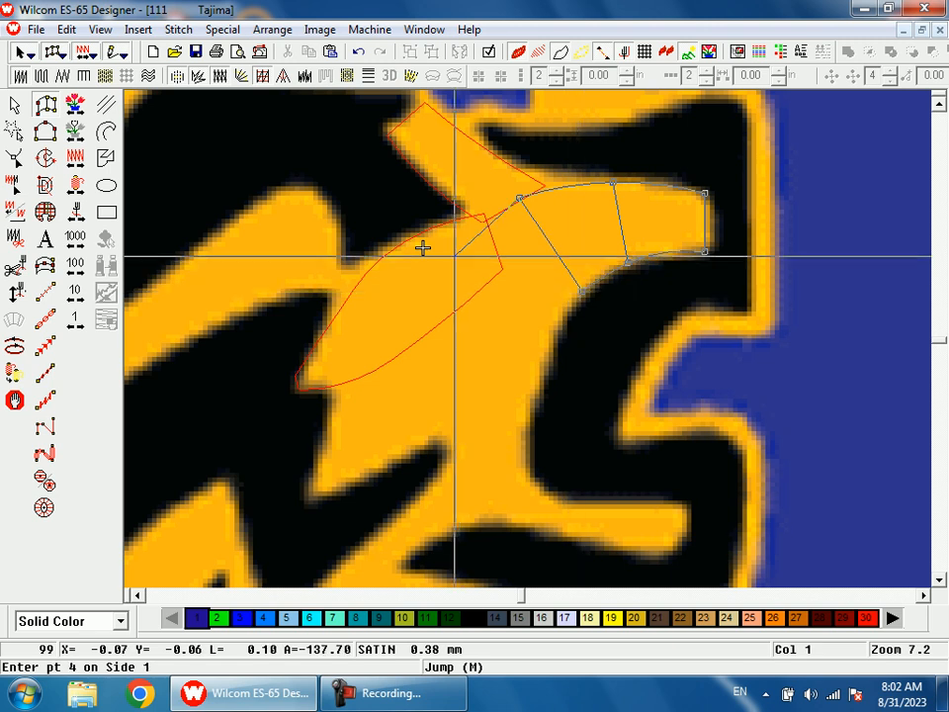
left_click(453, 256)
left_click(551, 337)
left_click(389, 338)
left_click(484, 415)
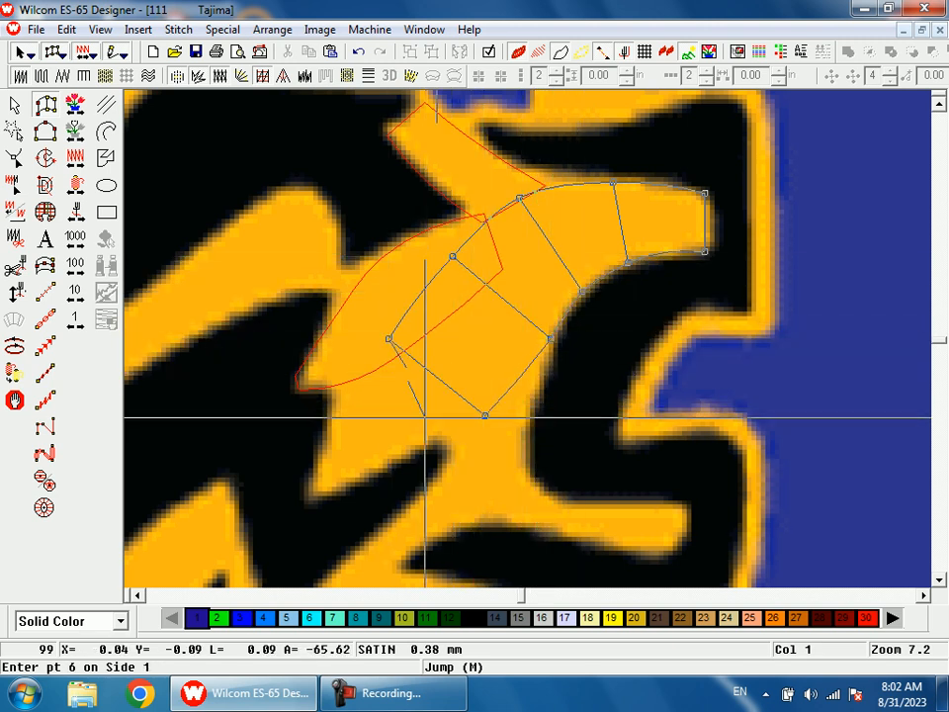
left_click(336, 415)
left_click(381, 475)
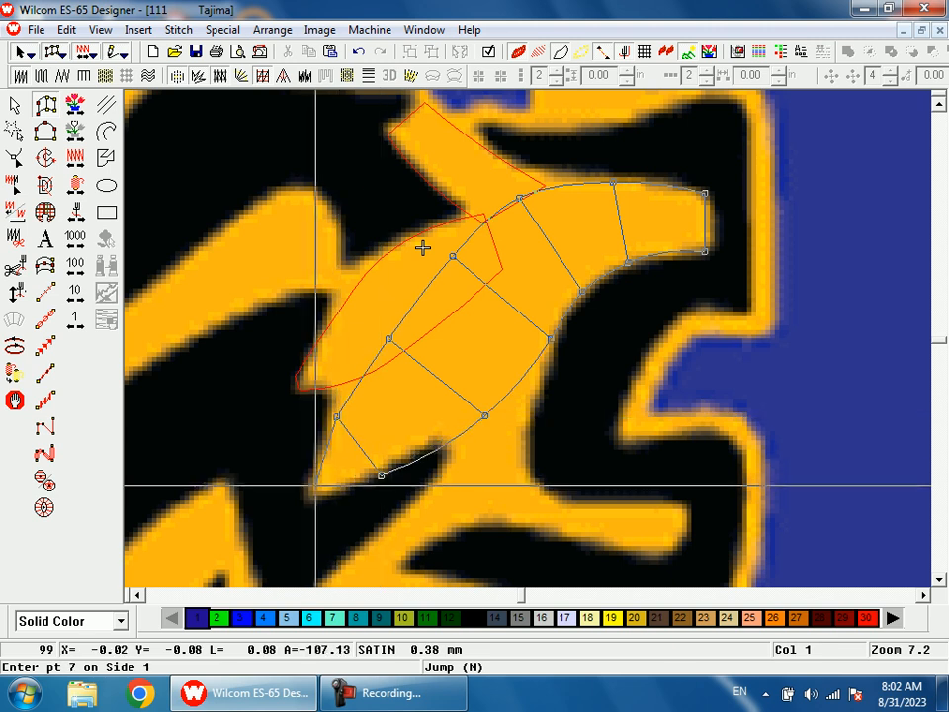
left_click(308, 491)
key("Return")
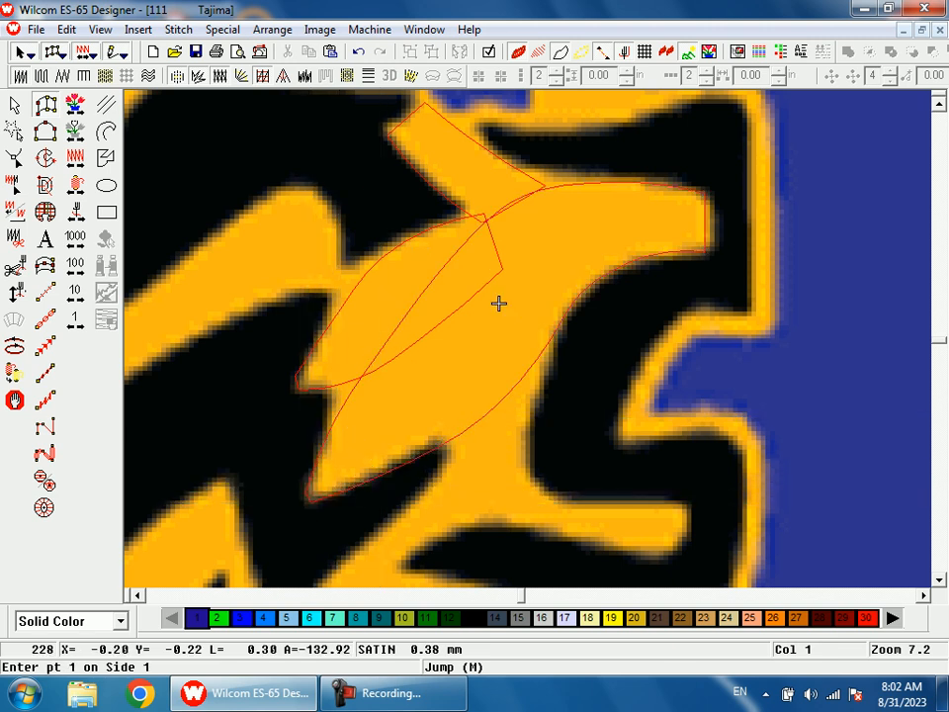
Step: Move the wide face column's entry point to its overlap with the cheek column and its exit point to its lower edge
key("h")
left_click(704, 196)
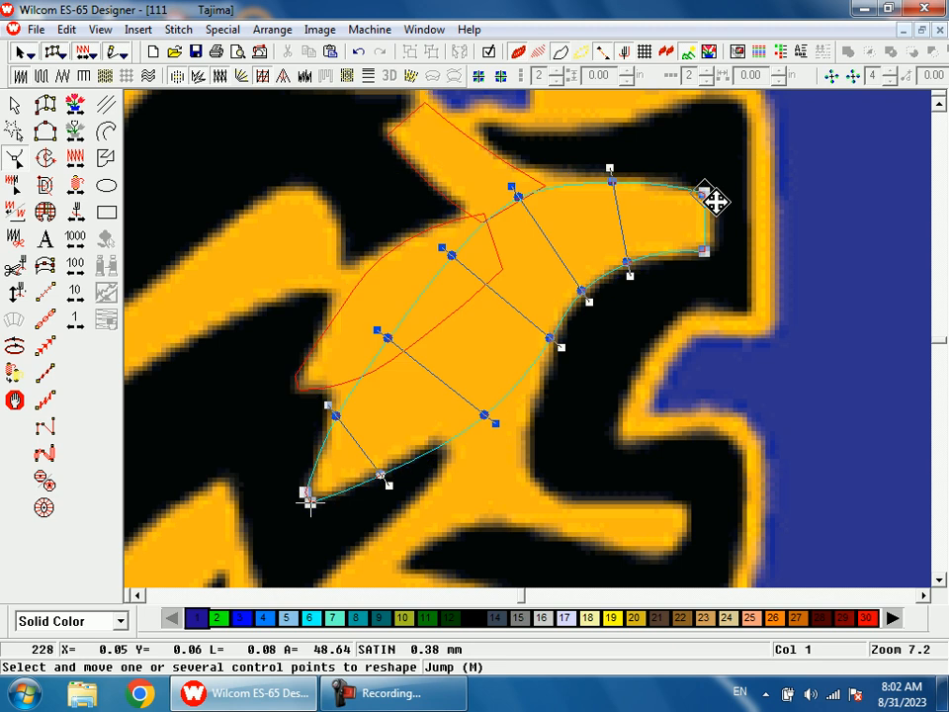
key("shift+z")
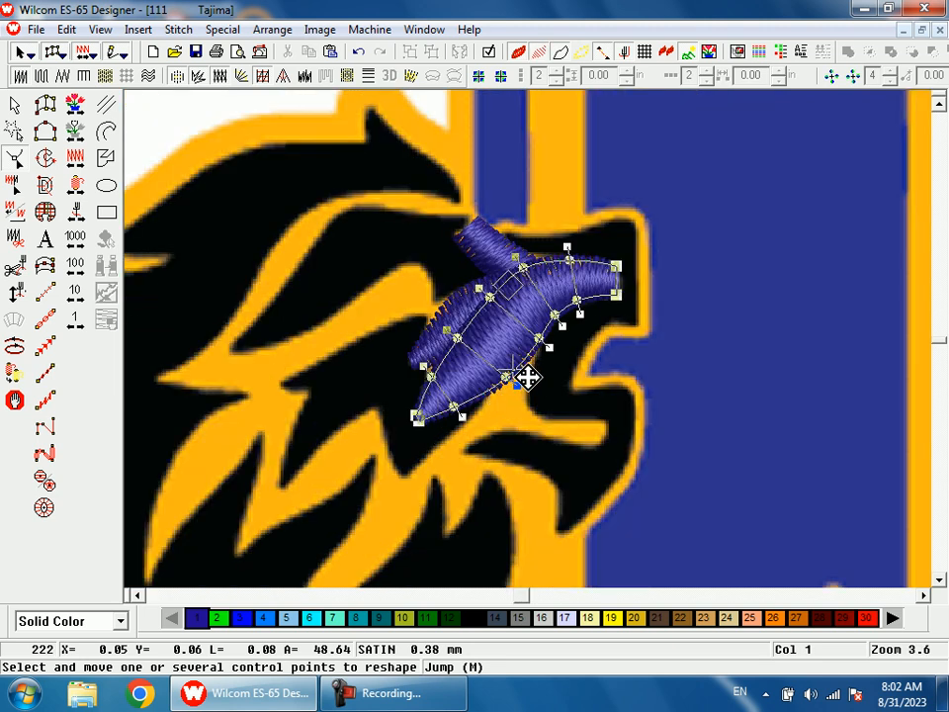
key("Escape")
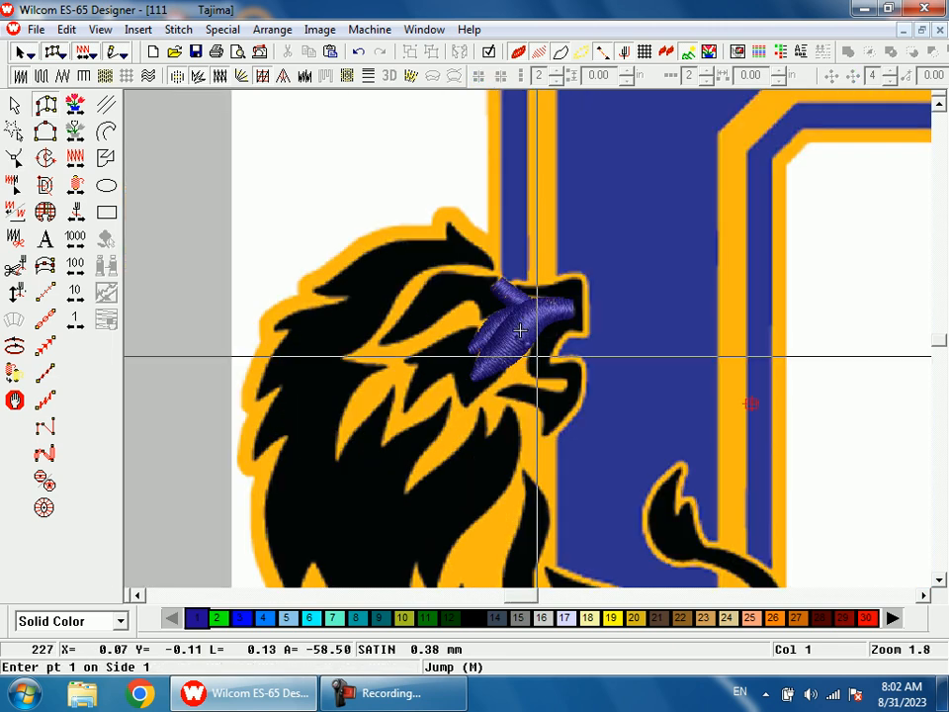
Step: Digitize a curved satin column from the lower edge of the face column down and around into the orange strip inside the mouth
left_click_drag(513, 334, 551, 469)
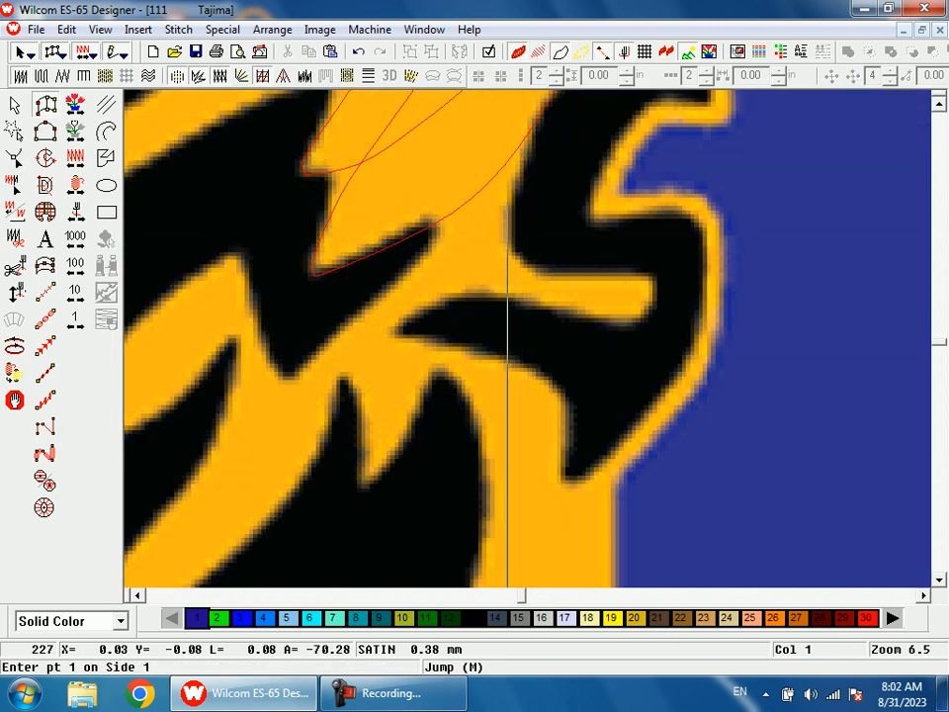
left_click(521, 142)
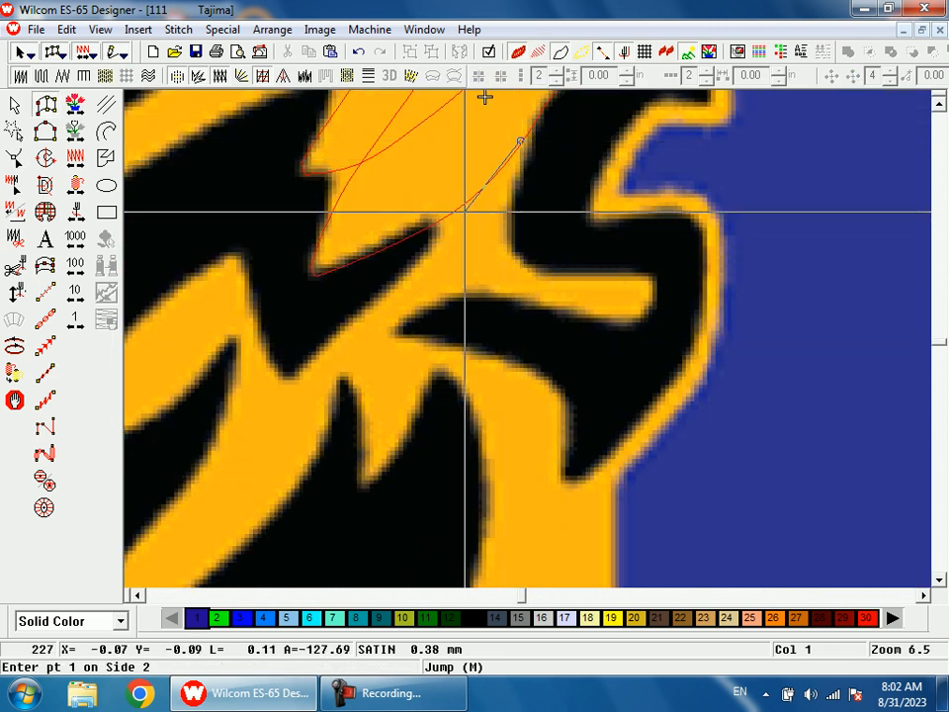
left_click(441, 218)
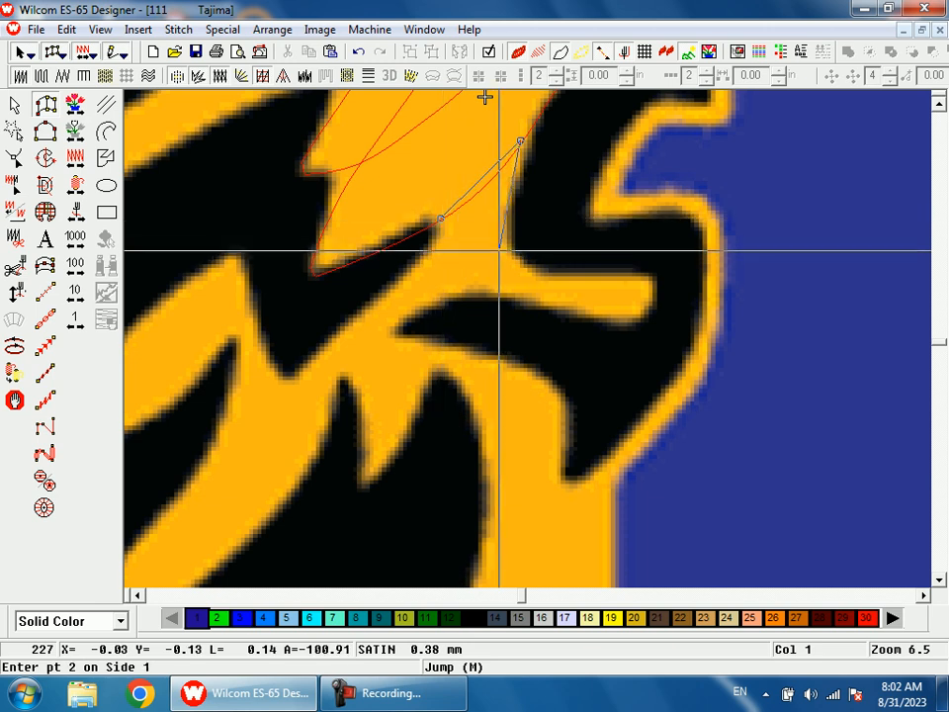
left_click(505, 236)
left_click(441, 240)
left_click(513, 256)
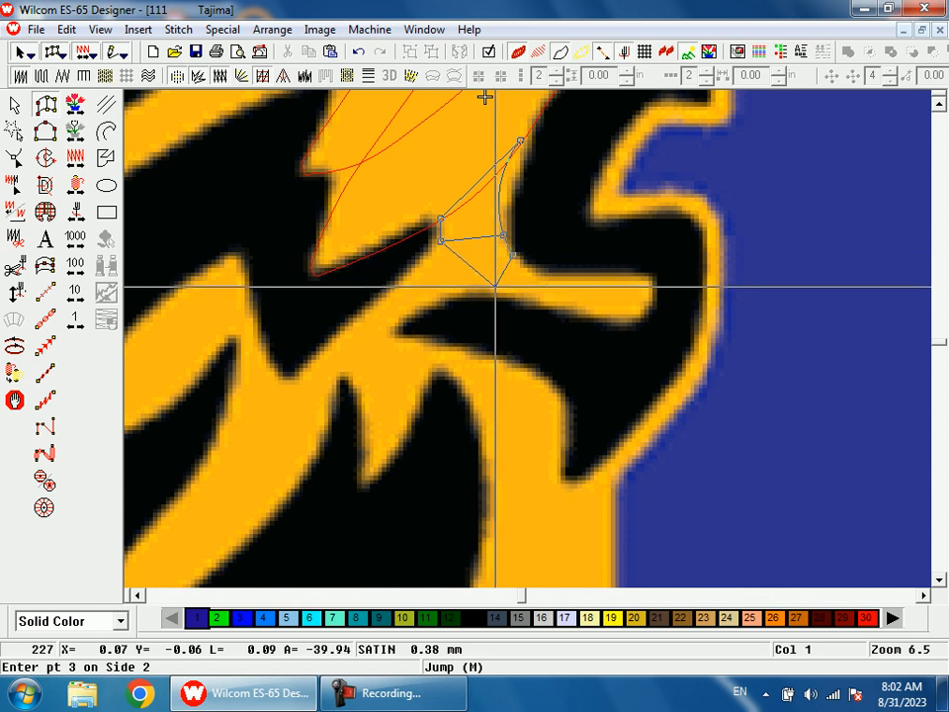
left_click(492, 292)
left_click(548, 277)
left_click(543, 303)
left_click(620, 276)
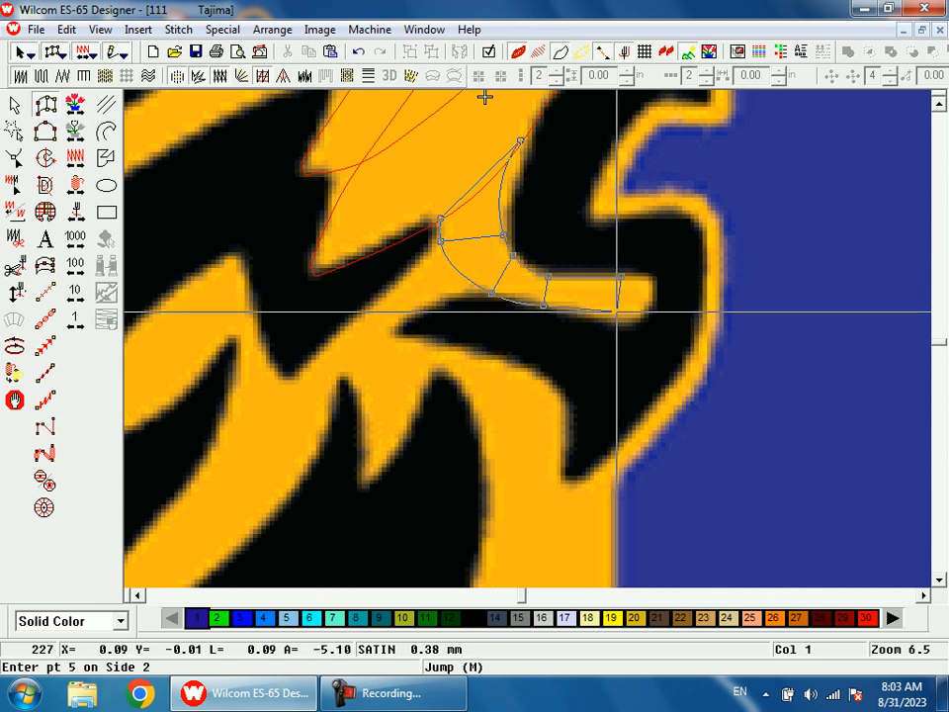
left_click(616, 317)
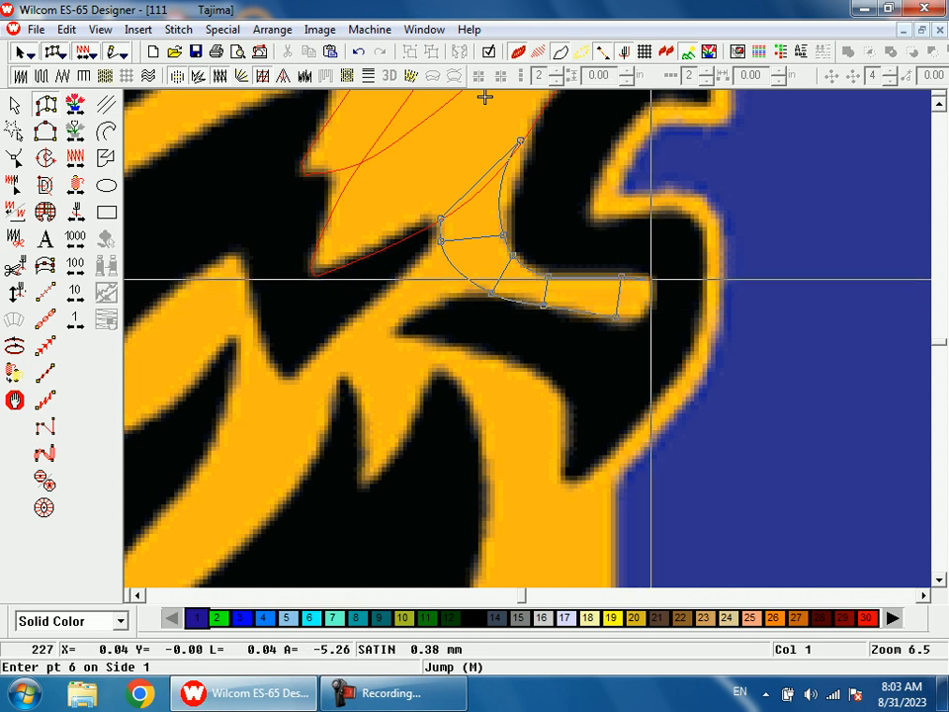
left_click(648, 289)
left_click(646, 296)
key("Return")
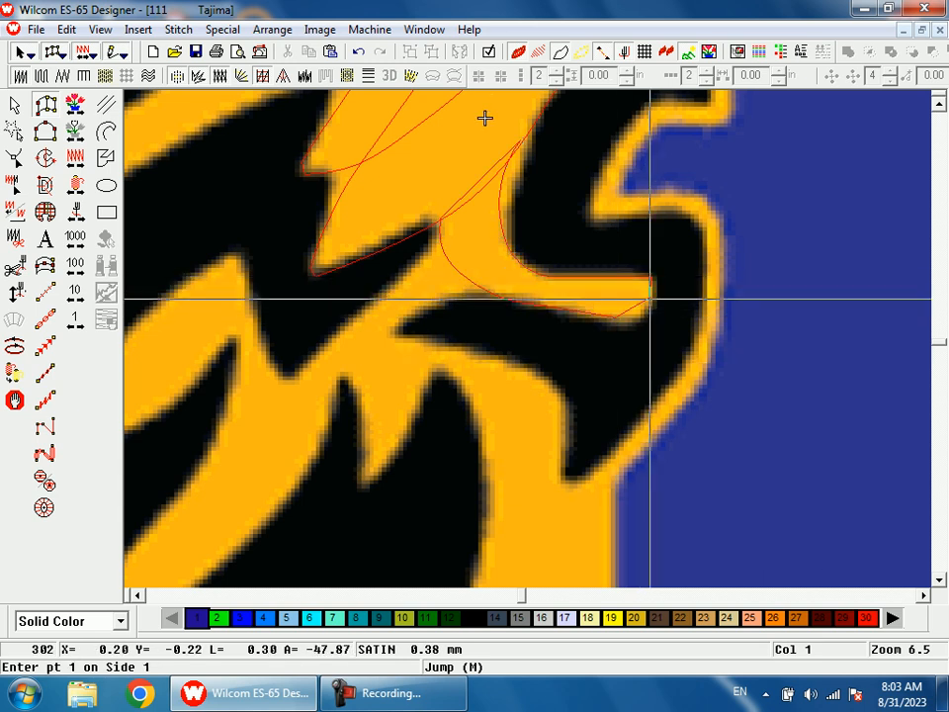
Step: Reshape the mouth column with a rounded tip and move its exit point to the edge nearest the mane
key("h")
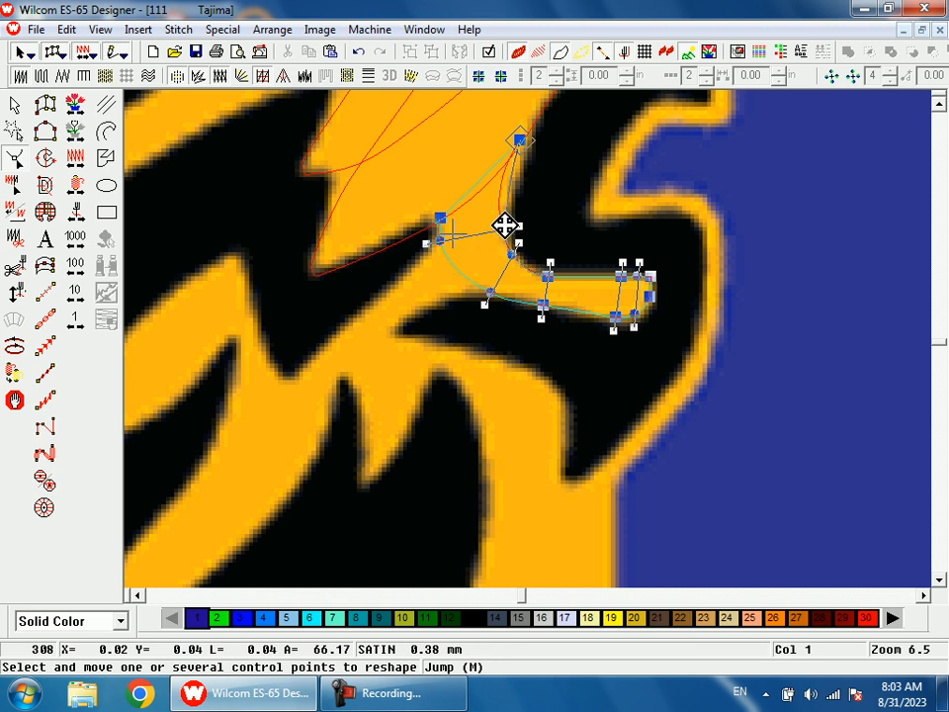
key("t")
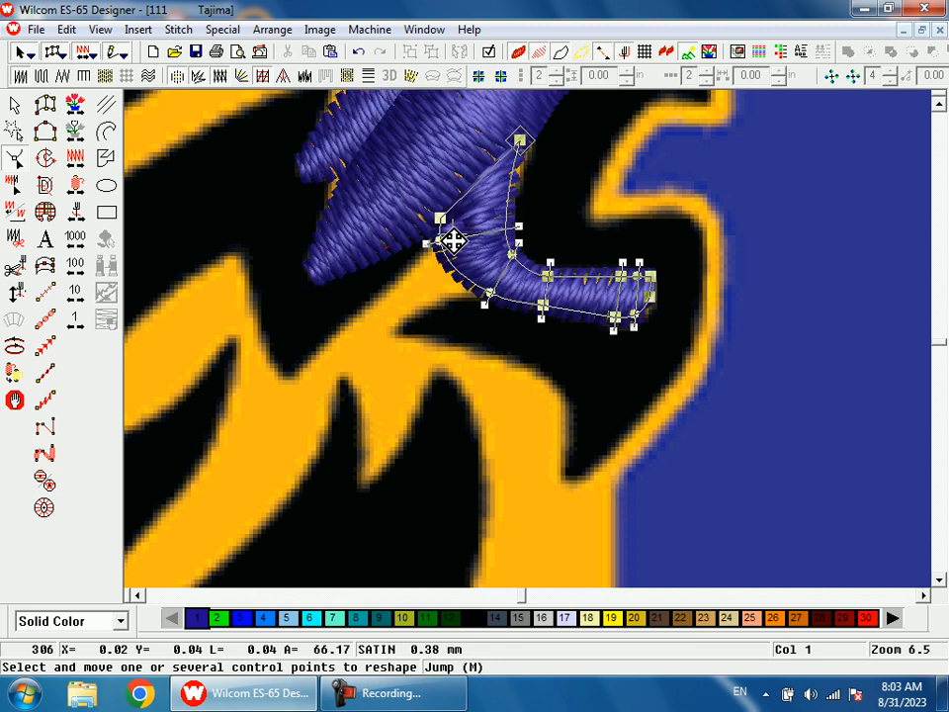
key("shift+z")
key("Escape")
Step: Digitize a narrow satin column from the mouth column's bend down along the orange jaw strip into the mane junction
key("shift+z")
key("b")
left_click_drag(482, 328, 524, 376)
key("t")
left_click(534, 166)
left_click(582, 220)
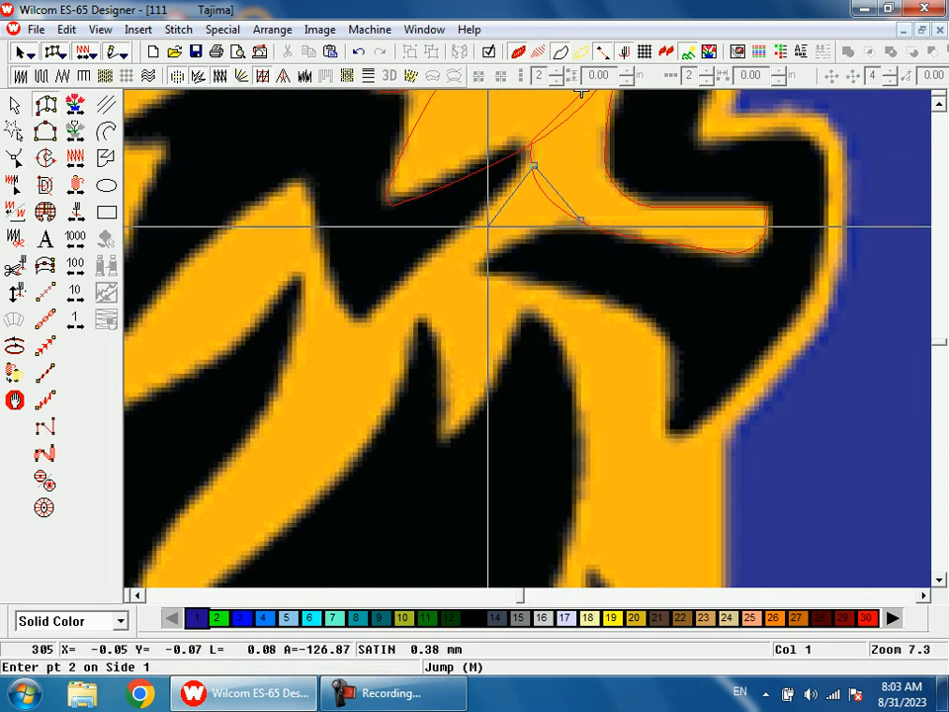
left_click(469, 221)
left_click(497, 245)
left_click(409, 275)
left_click(430, 297)
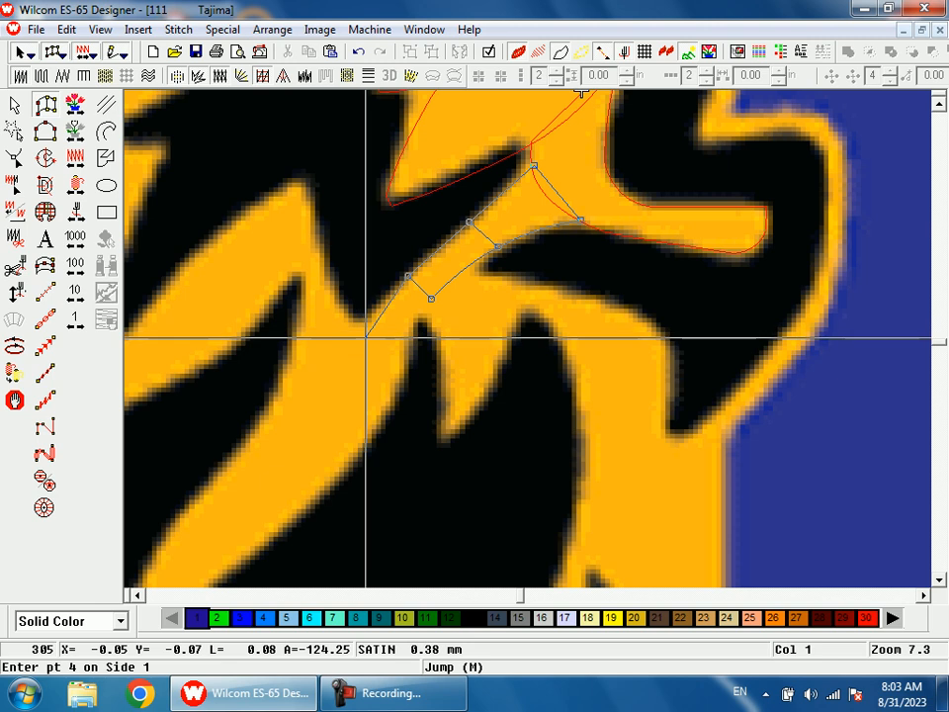
left_click(355, 352)
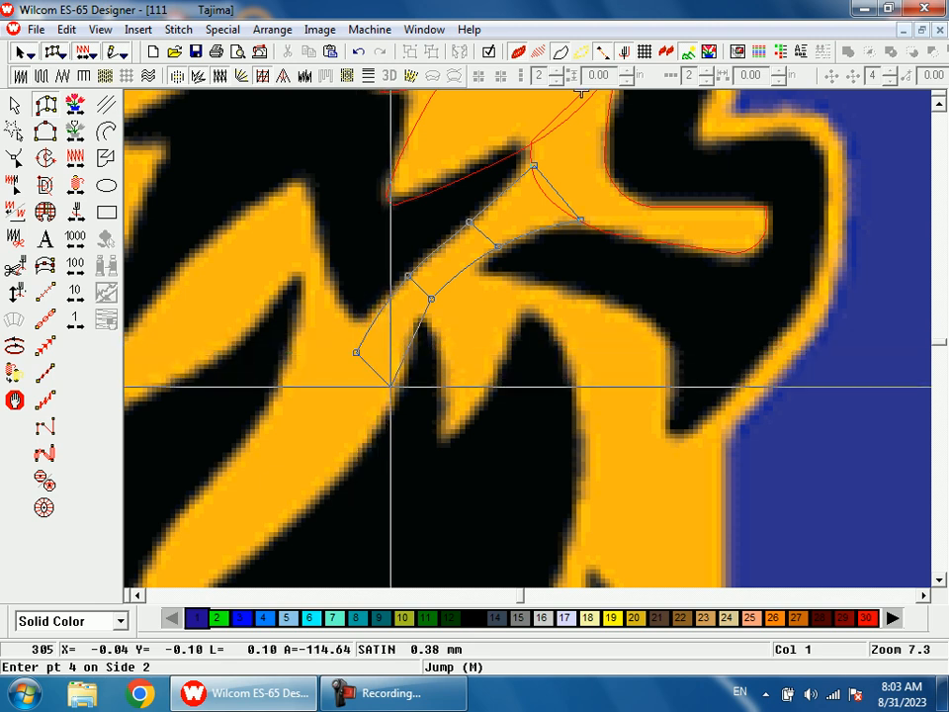
key("shift+z")
key("Return")
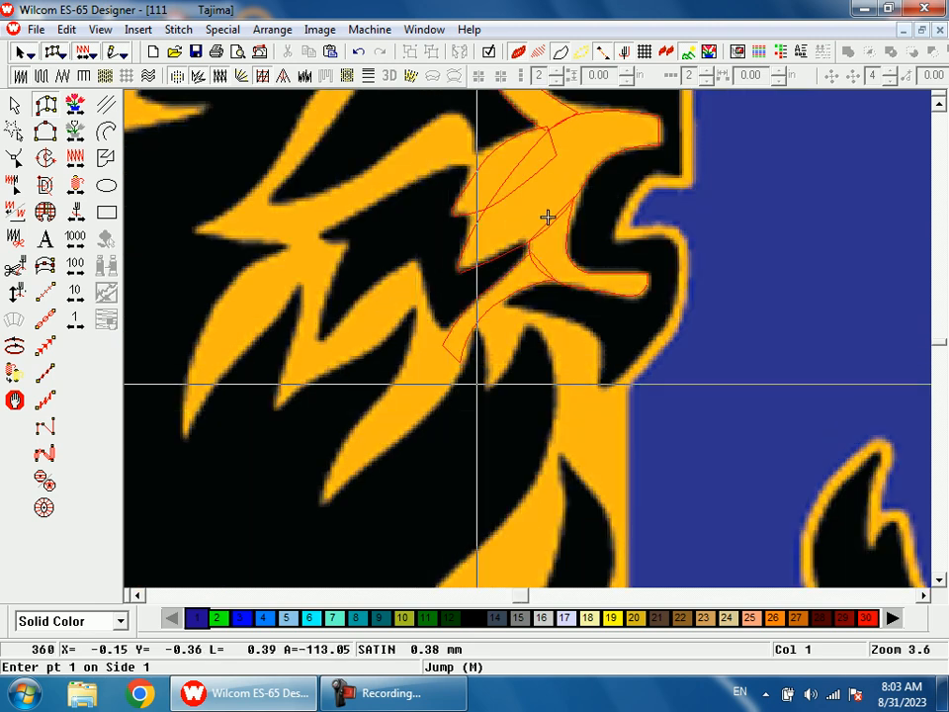
Step: Start a satin column at the lowest mane strand's tip, placing paired edge points up to about the strand's middle
key("shift+z")
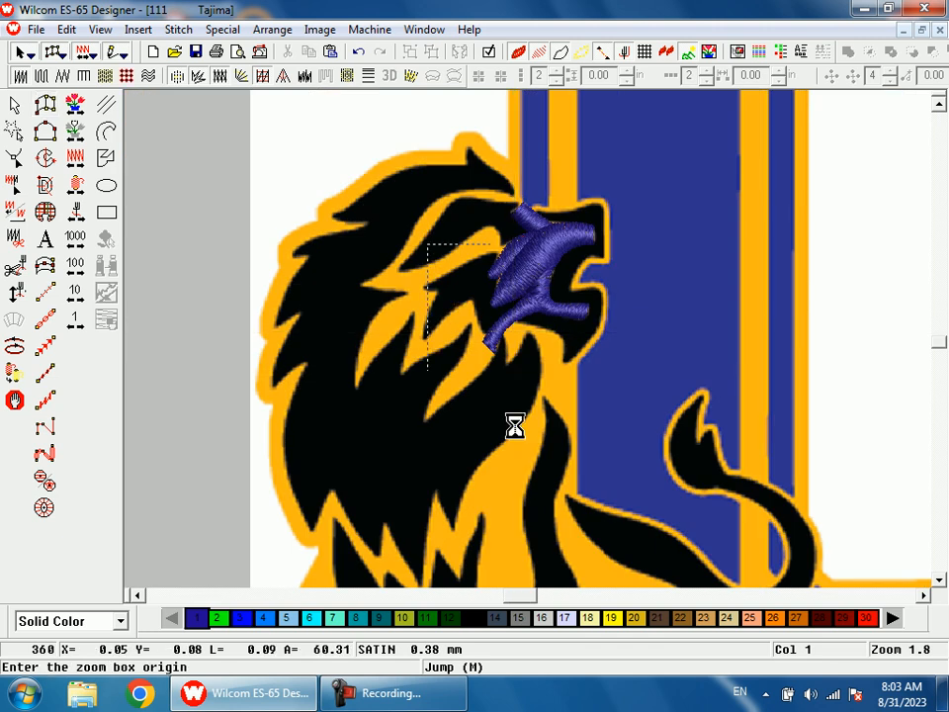
left_click_drag(425, 240, 516, 428)
scroll(475, 428, "down", 1)
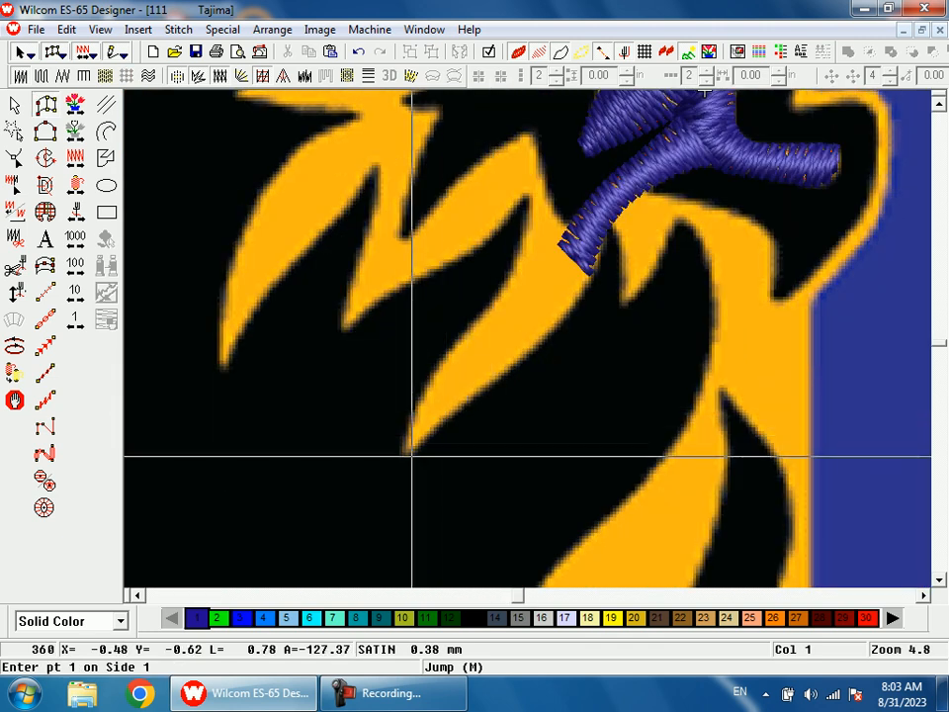
left_click(410, 452)
left_click(408, 452)
left_click(439, 425)
left_click(414, 411)
left_click(484, 390)
left_click(448, 357)
left_click(553, 329)
left_click(499, 304)
Step: Extend the mane column upward past the jaw column's end to the pointed peak and its inner notch
key("shift+z")
key("b")
left_click_drag(519, 244, 572, 382)
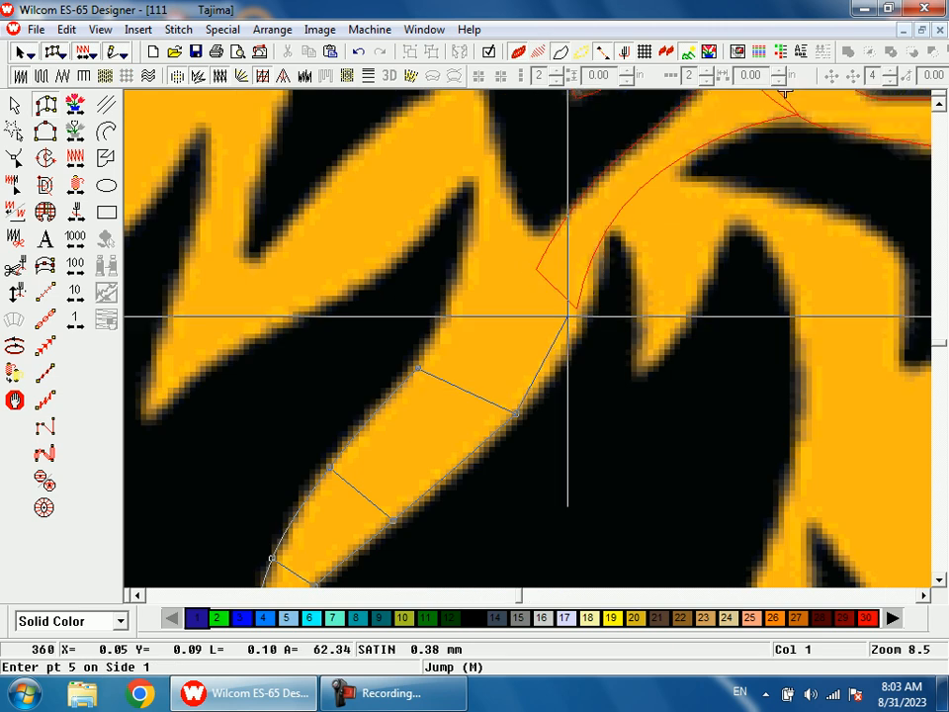
left_click(573, 326)
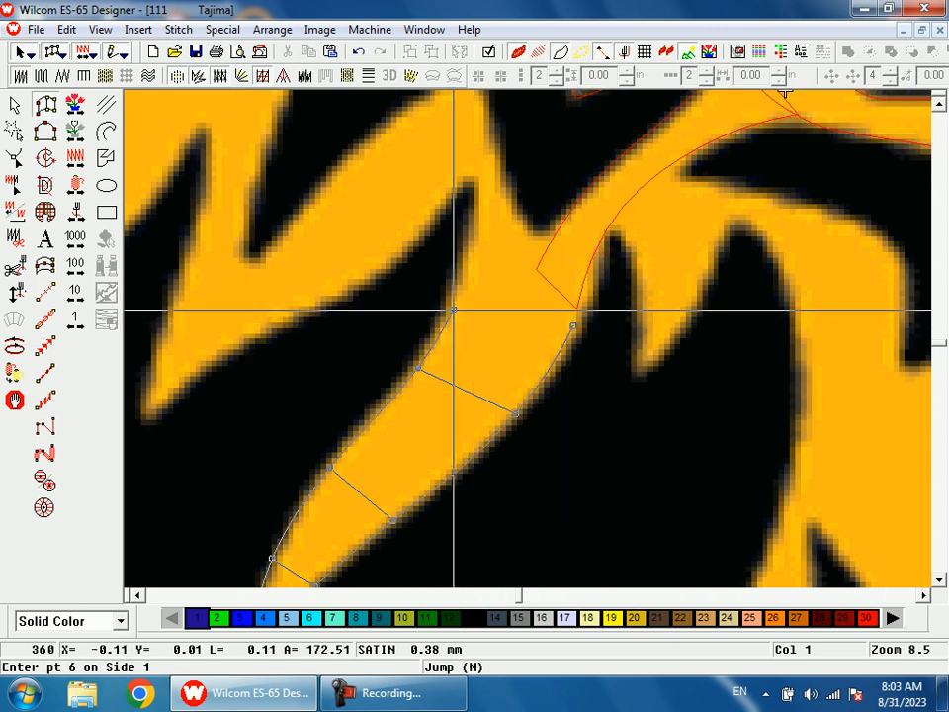
left_click(530, 236)
left_click(476, 241)
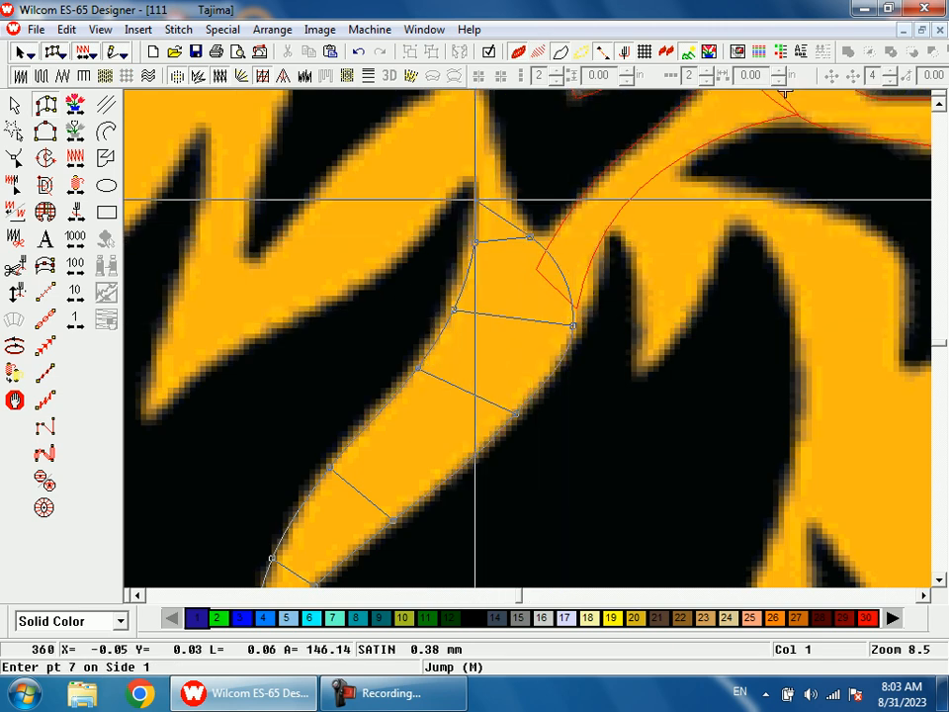
scroll(476, 200, "up", 1)
left_click(502, 188)
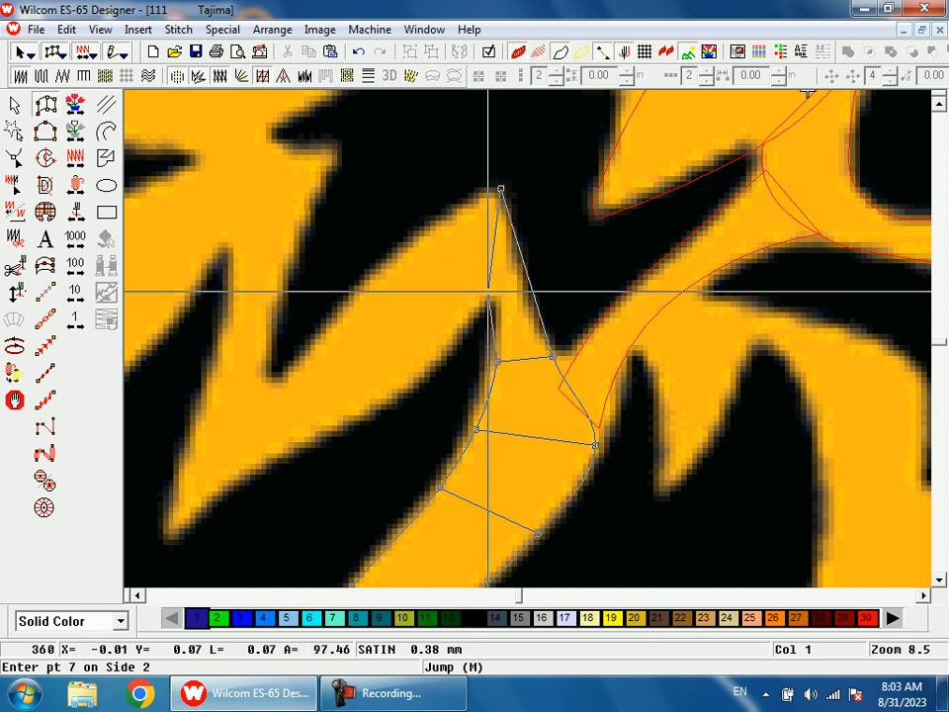
left_click(492, 297)
Step: Trace the mane column from the peak down both edges of the second orange strand to the next notch
left_click(422, 234)
left_click(474, 313)
left_click(358, 293)
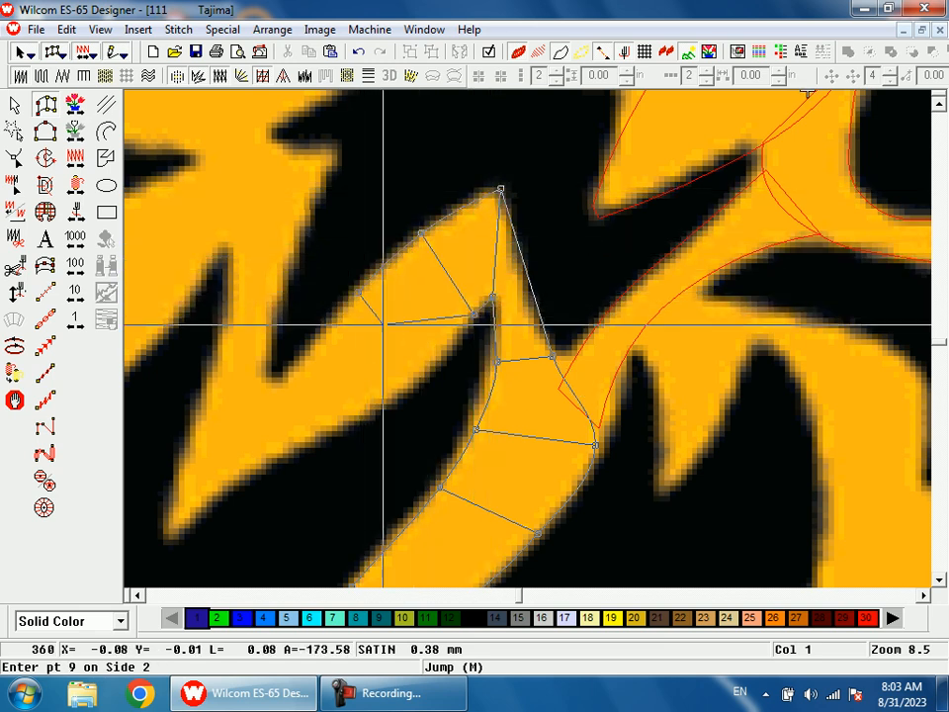
left_click(425, 374)
left_click(297, 373)
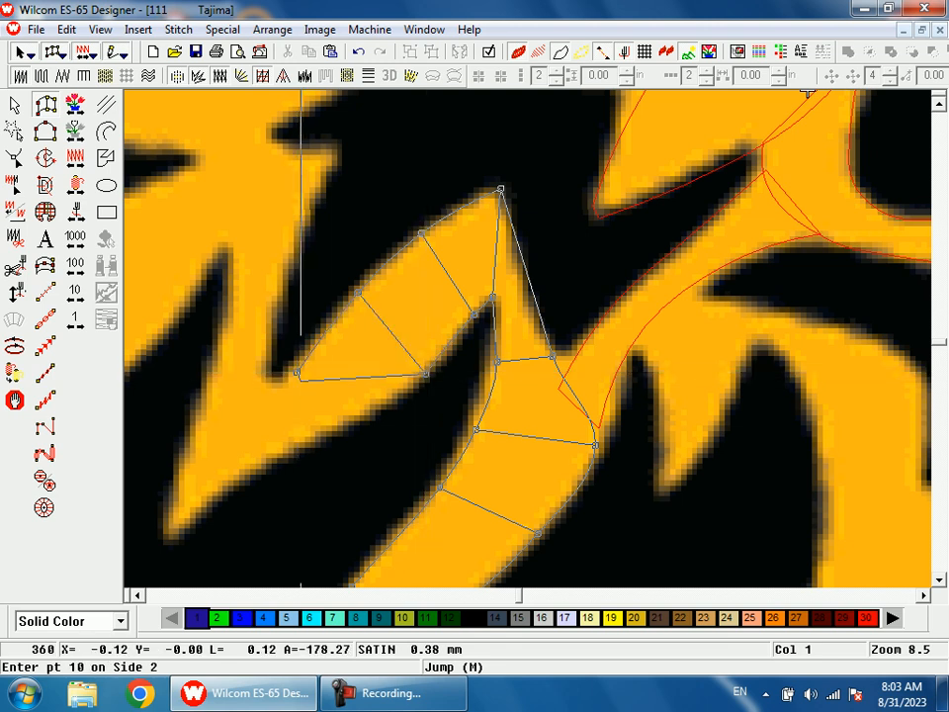
left_click(326, 432)
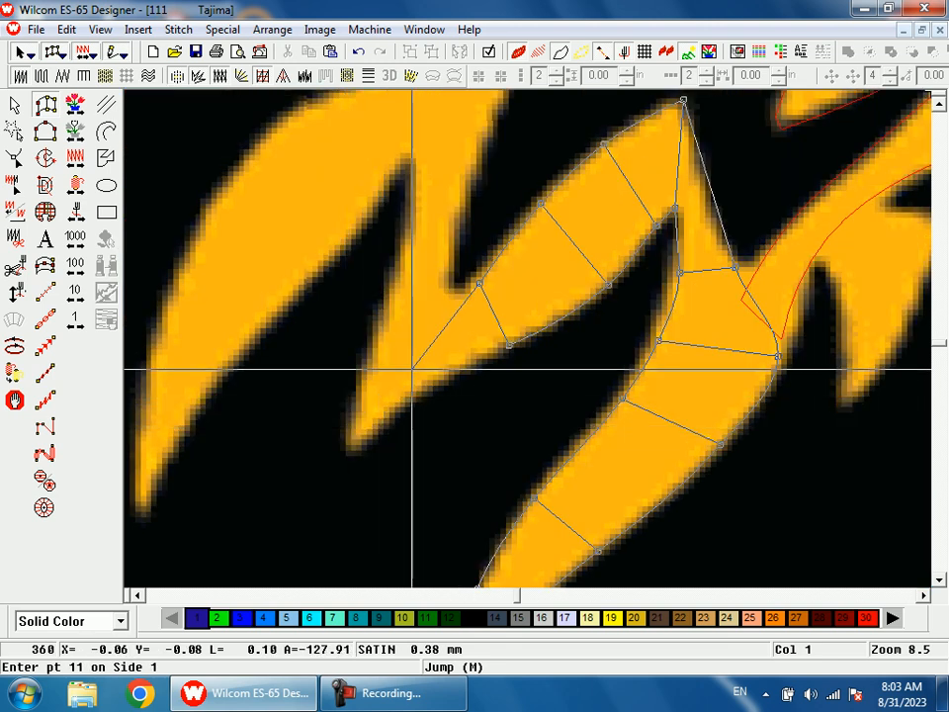
Step: Carry the mane column around the notch and sharp lower tip, up the narrow orange strip, and finish it
key("shift+z")
key("shift+z")
key("b")
left_click_drag(464, 254, 548, 421)
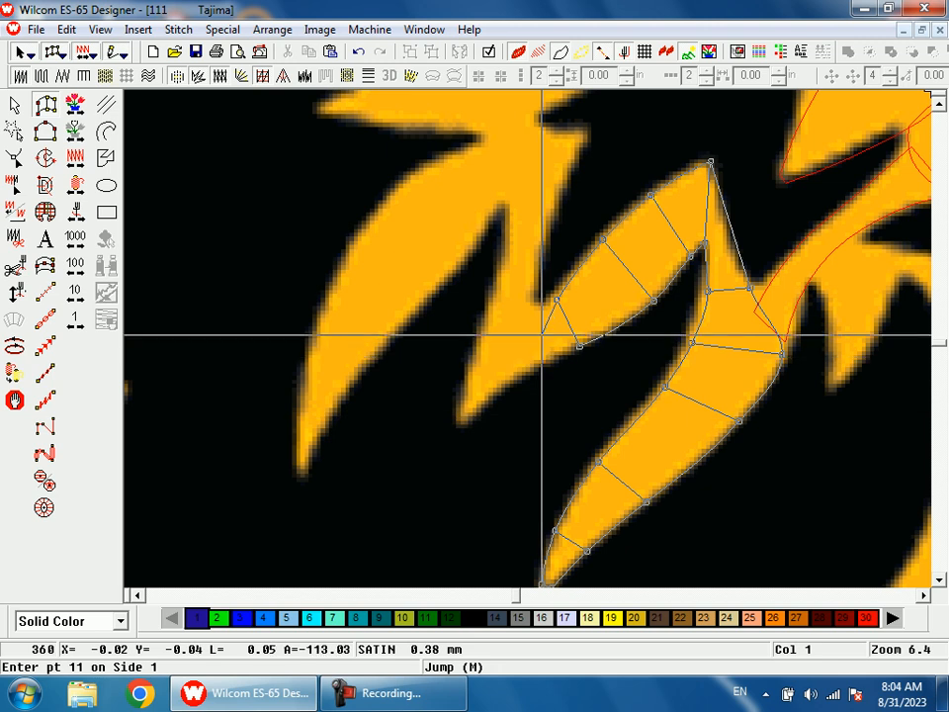
left_click(531, 367)
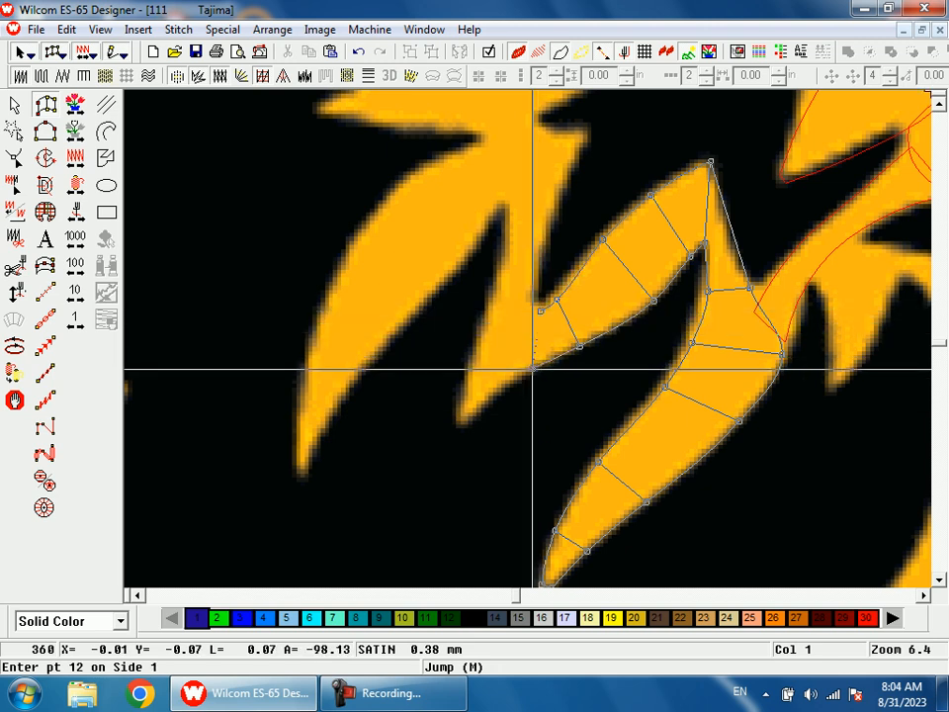
left_click(530, 316)
left_click(460, 422)
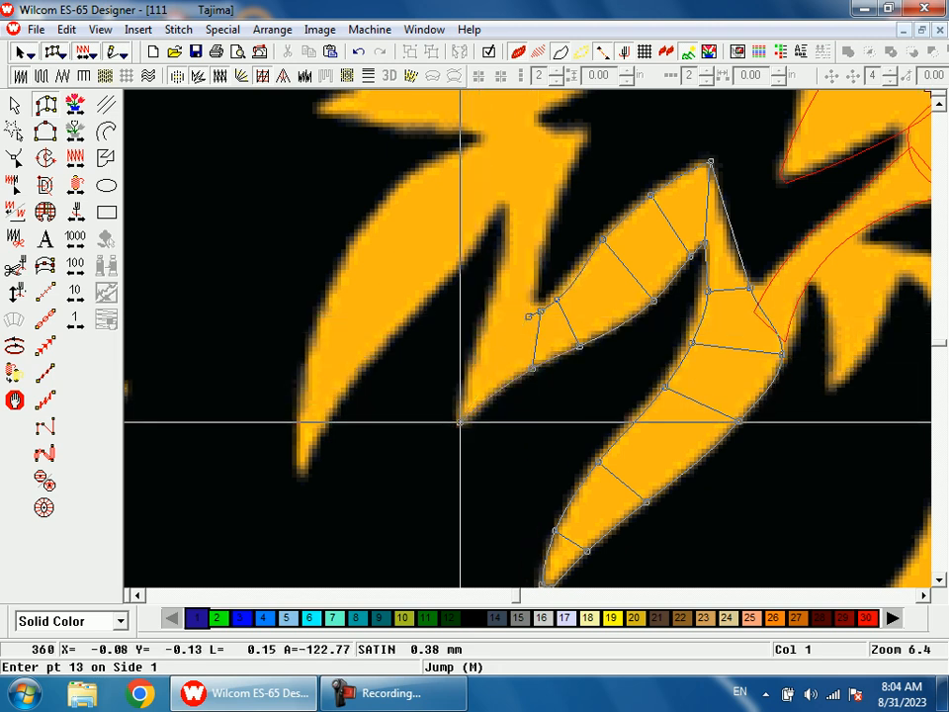
left_click(550, 209)
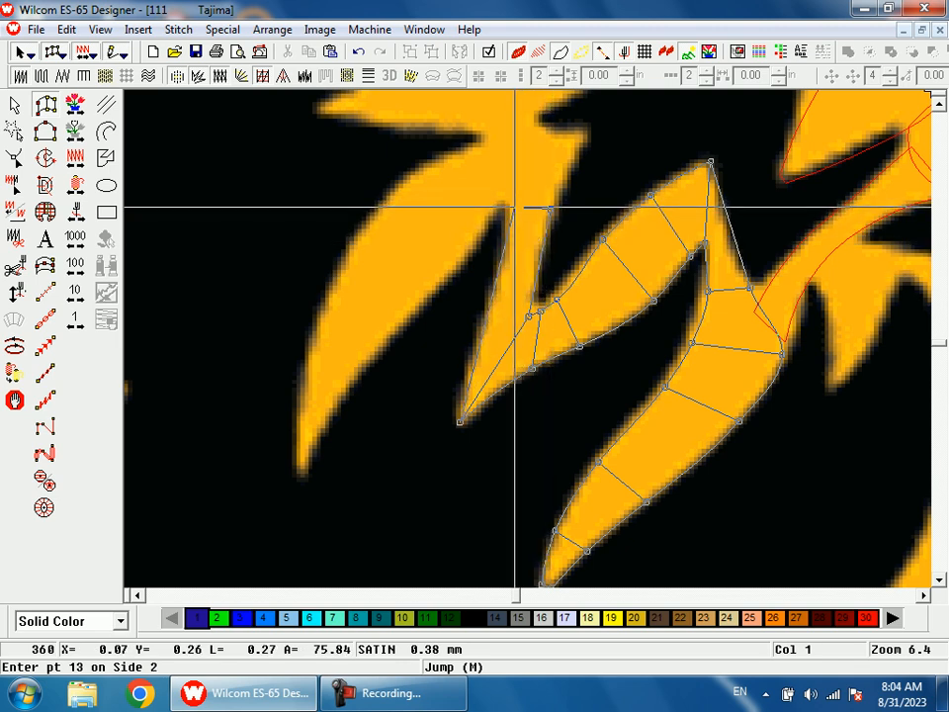
left_click(514, 208)
left_click(565, 163)
key("Return")
Step: Reshape the mane column's upper edge beside the narrow notch so it follows the orange artwork
key("h")
key("b")
left_click_drag(500, 216, 593, 406)
key("t")
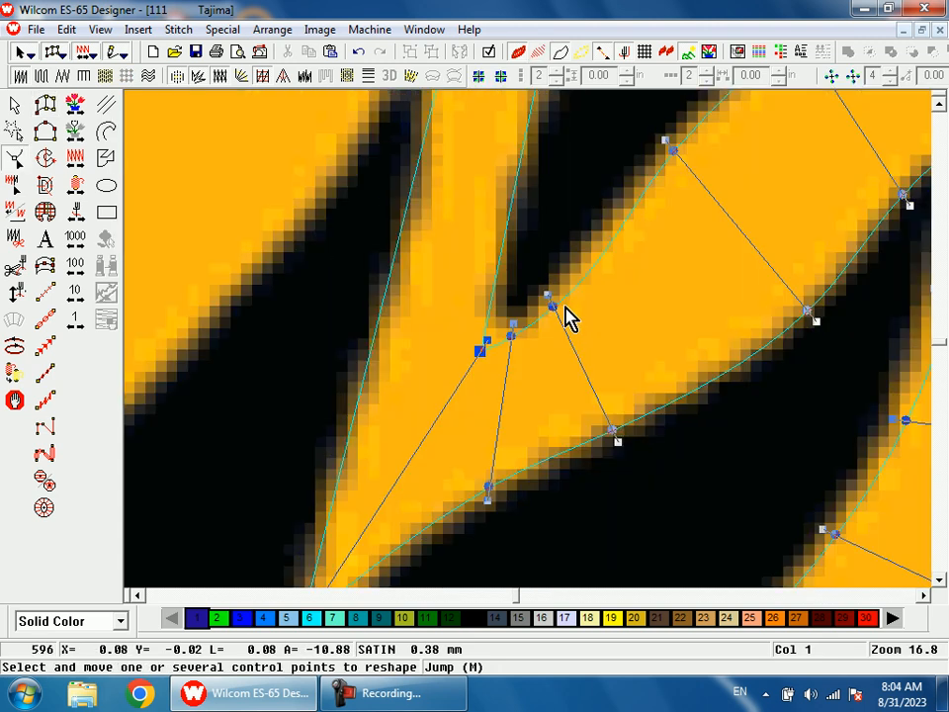
left_click_drag(554, 293, 554, 294)
key("Return")
key("shift+z")
key("t")
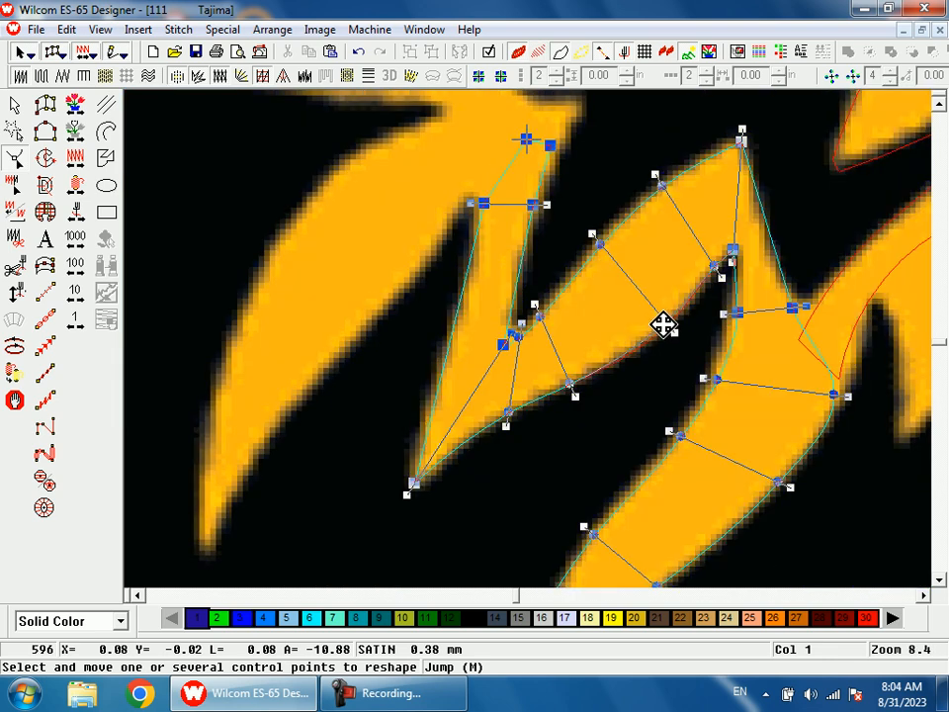
Step: Add a stitch angle line just below the mane column's peak and shift the peak's inner notch point slightly inward
key("t")
key("shift+z")
key("b")
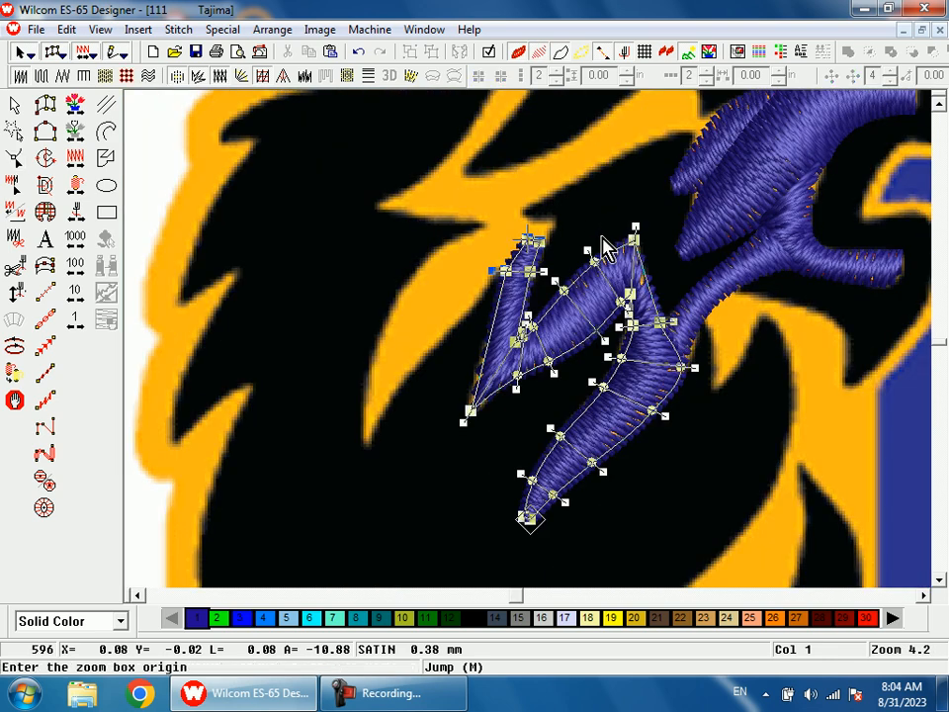
left_click_drag(583, 223, 659, 365)
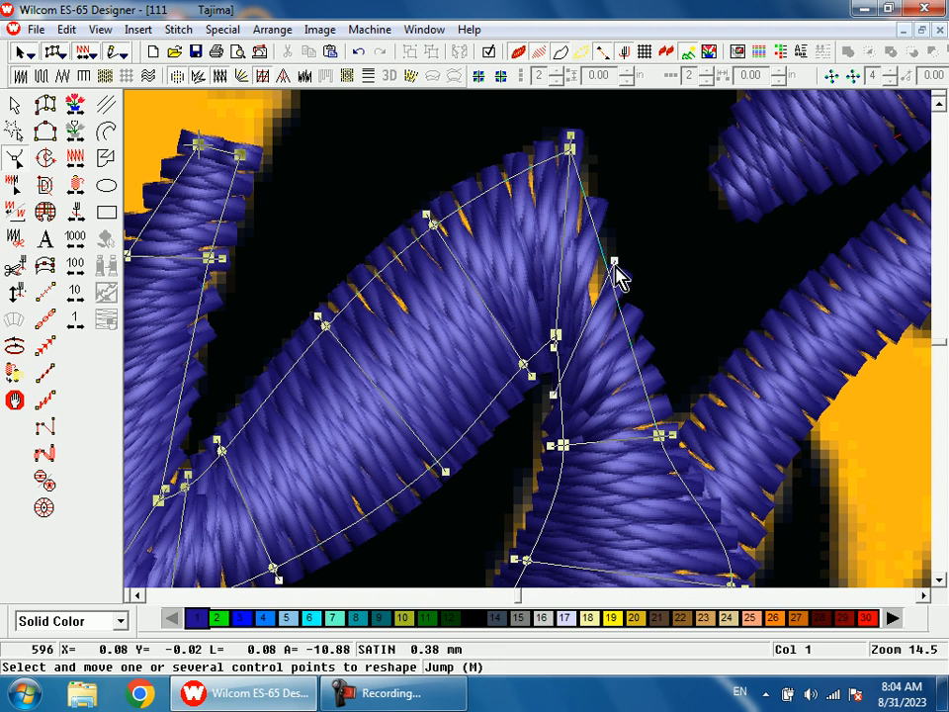
key("t")
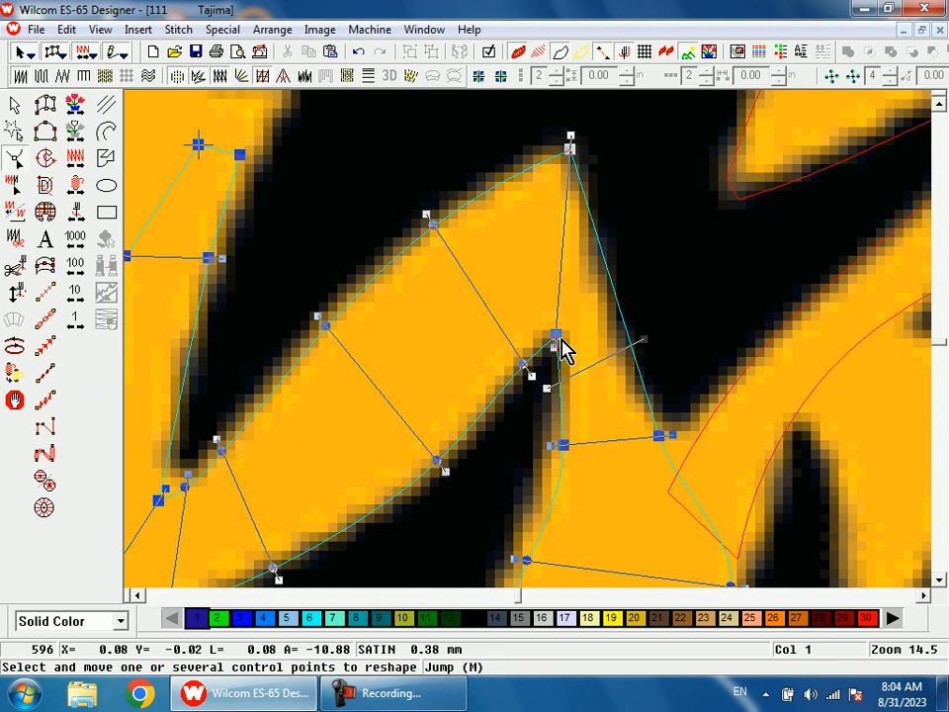
left_click_drag(556, 338, 549, 343)
key("t")
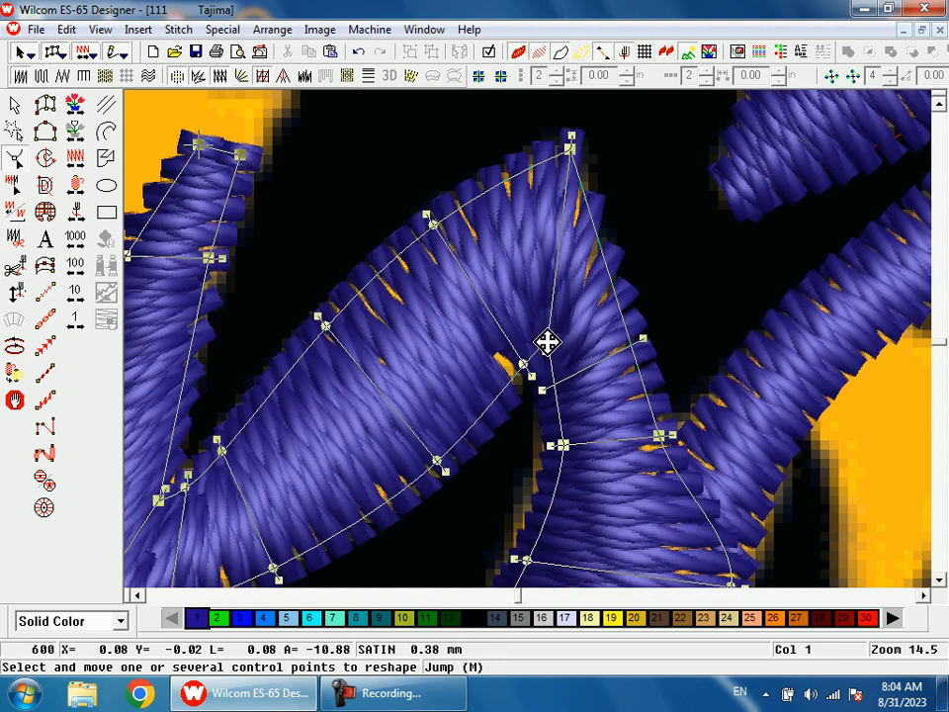
Step: Move the mane column's entry point from the lower tip to its overlap with the jaw column
key("shift+z")
key("t")
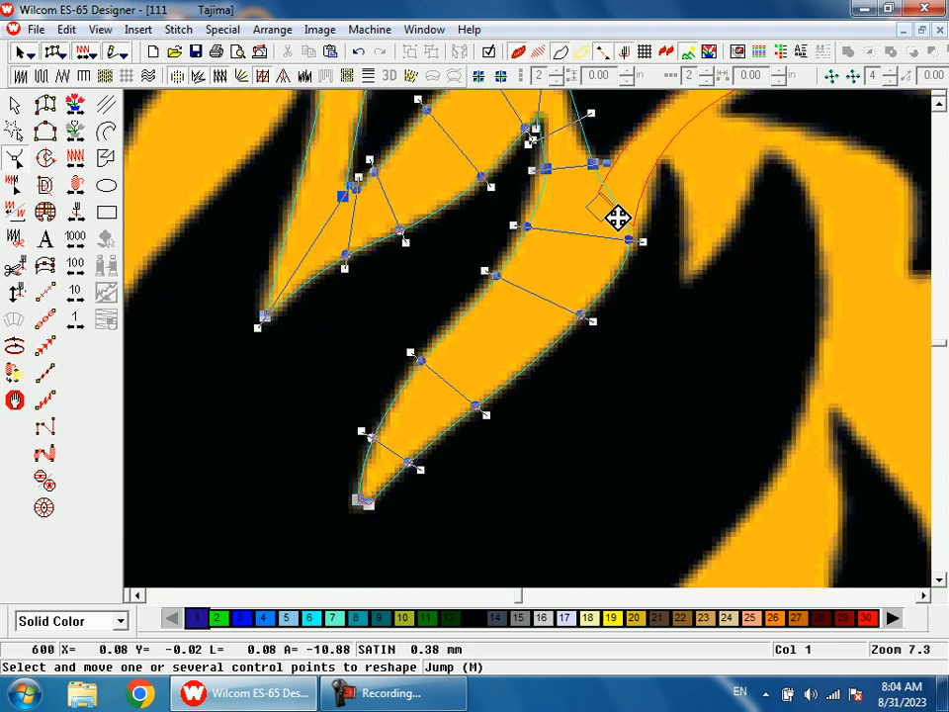
left_click_drag(630, 217, 640, 250)
key("t")
key("shift+z")
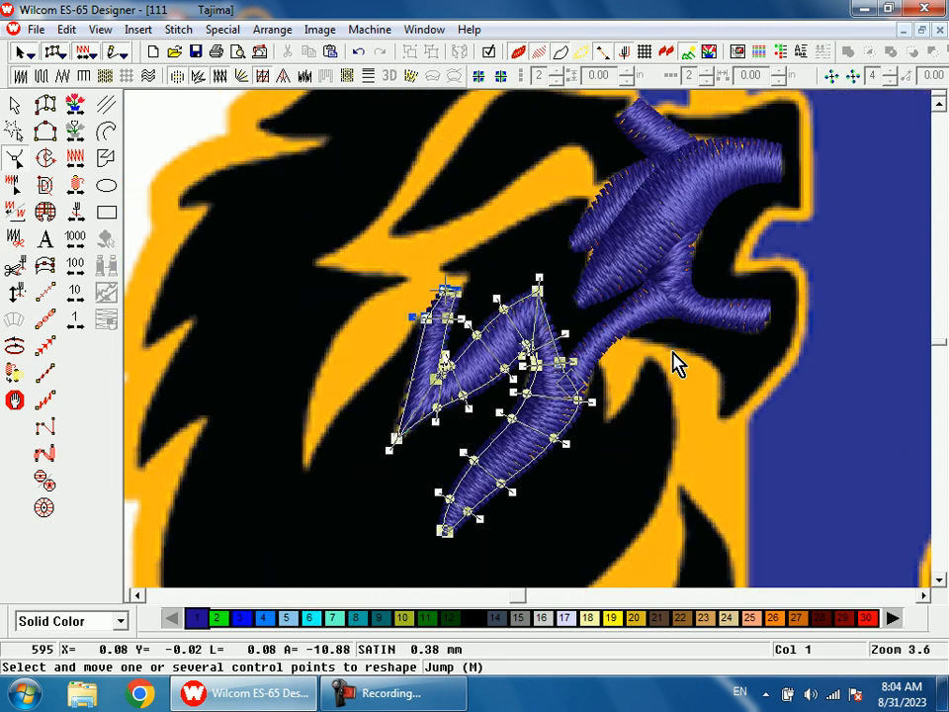
Step: Adjust the stitch angles on the narrow strip between the notch and the sharp lower tip of the mane column
key("b")
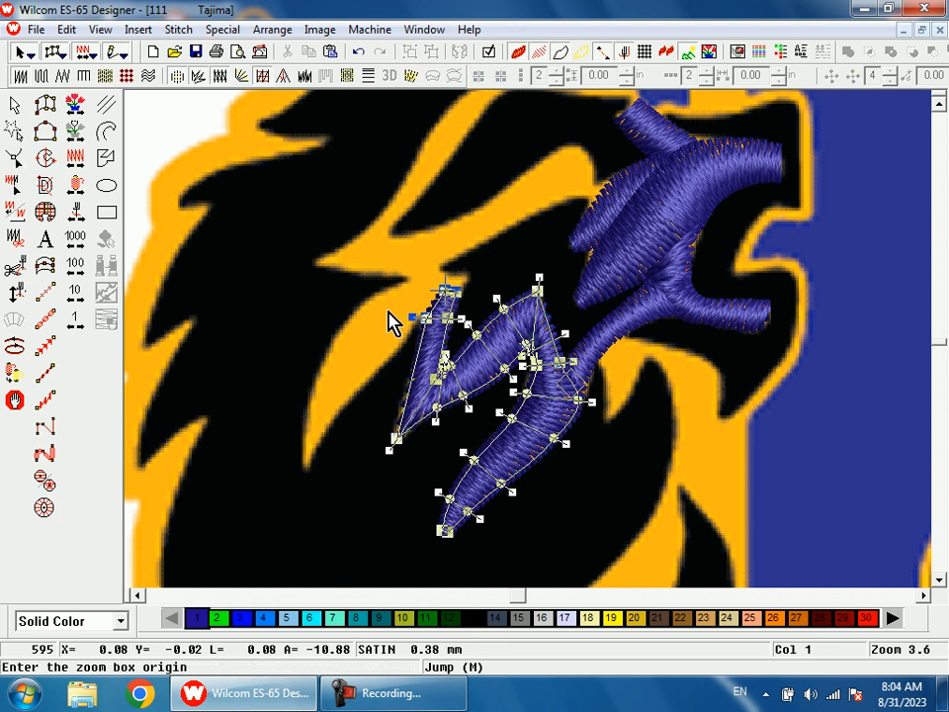
left_click_drag(392, 388, 478, 432)
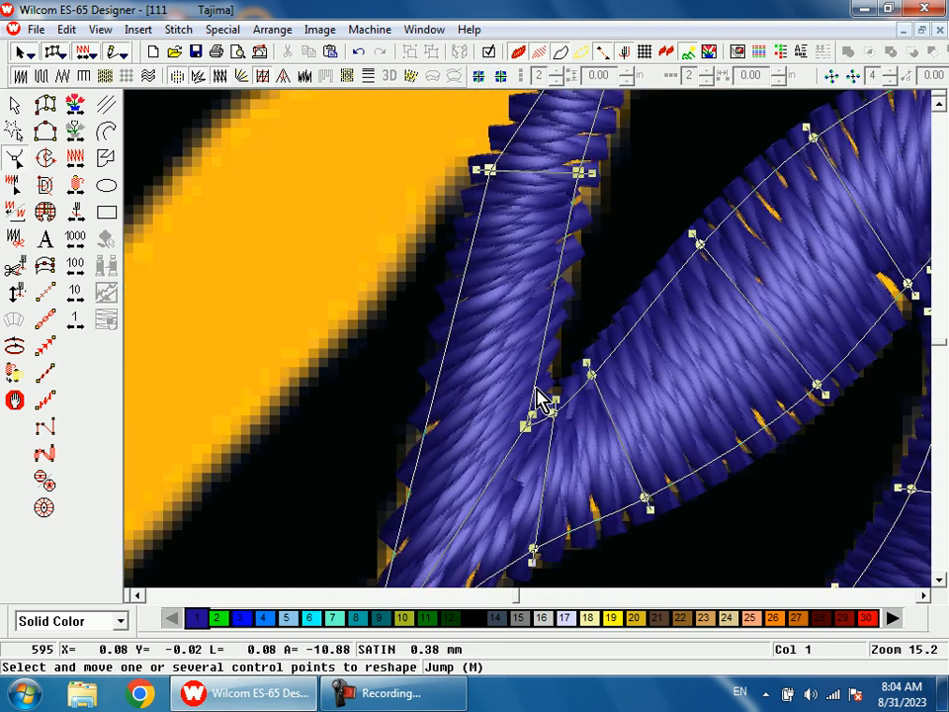
scroll(432, 436, "down", 3)
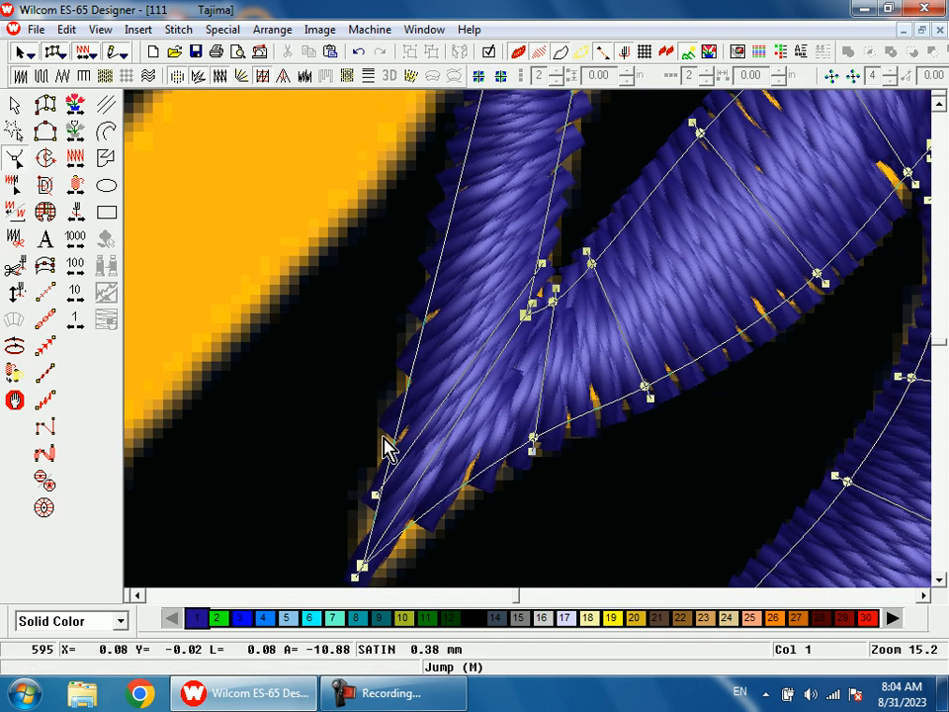
left_click_drag(354, 266, 360, 271)
key("Return")
key("shift+z")
key("shift+z")
key("Escape")
Step: Digitize a curved, tapering satin column from the narrow strip's upper corner down the leftmost orange strand to its tip
key("shift+z")
key("b")
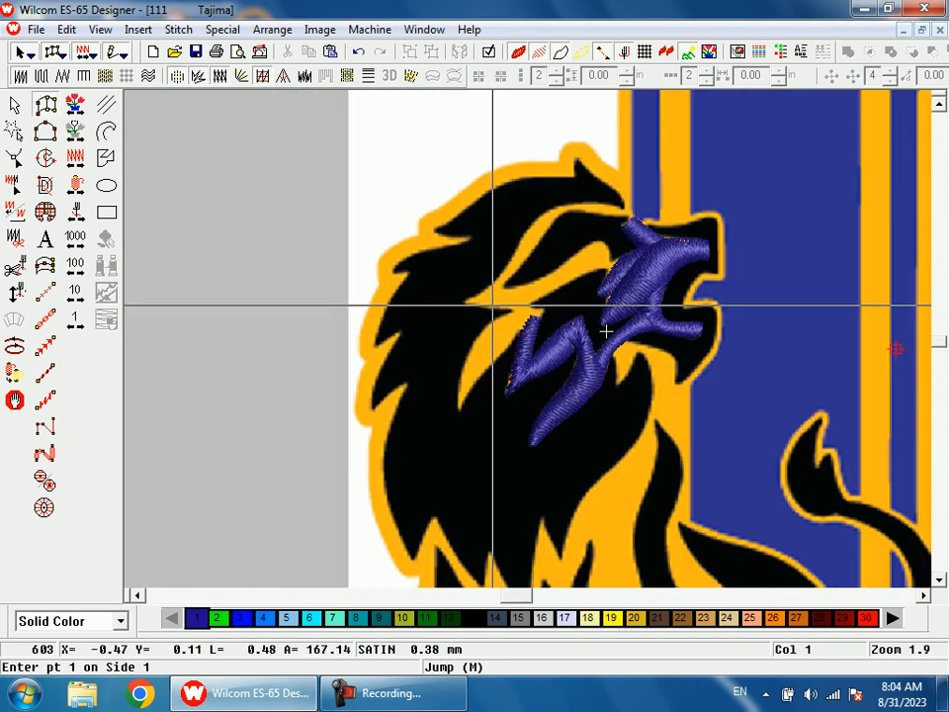
left_click_drag(472, 298, 586, 416)
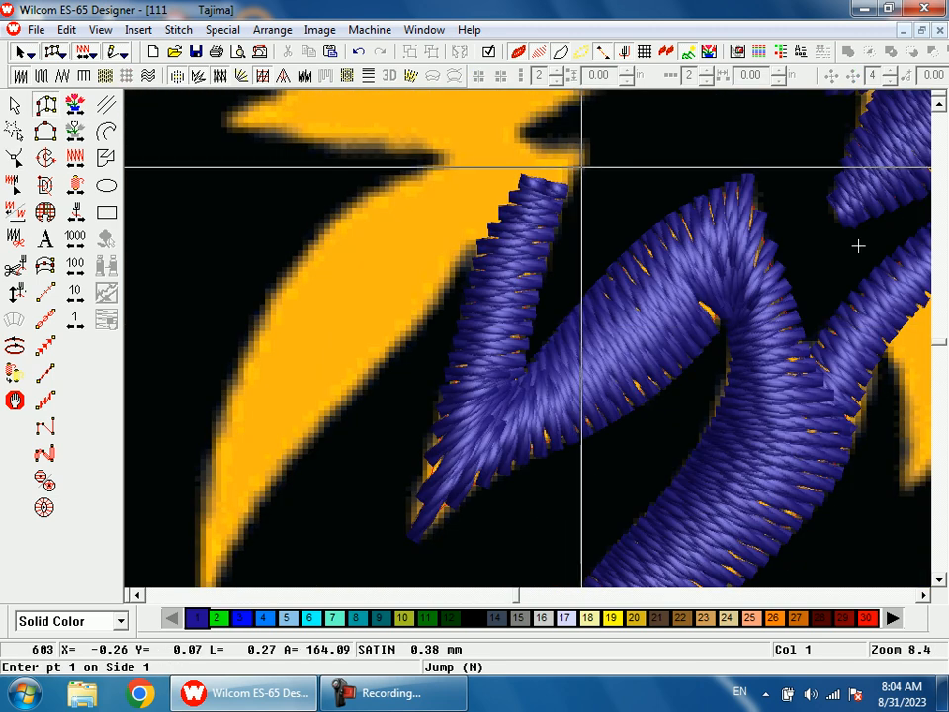
left_click(581, 170)
left_click(576, 154)
left_click(509, 218)
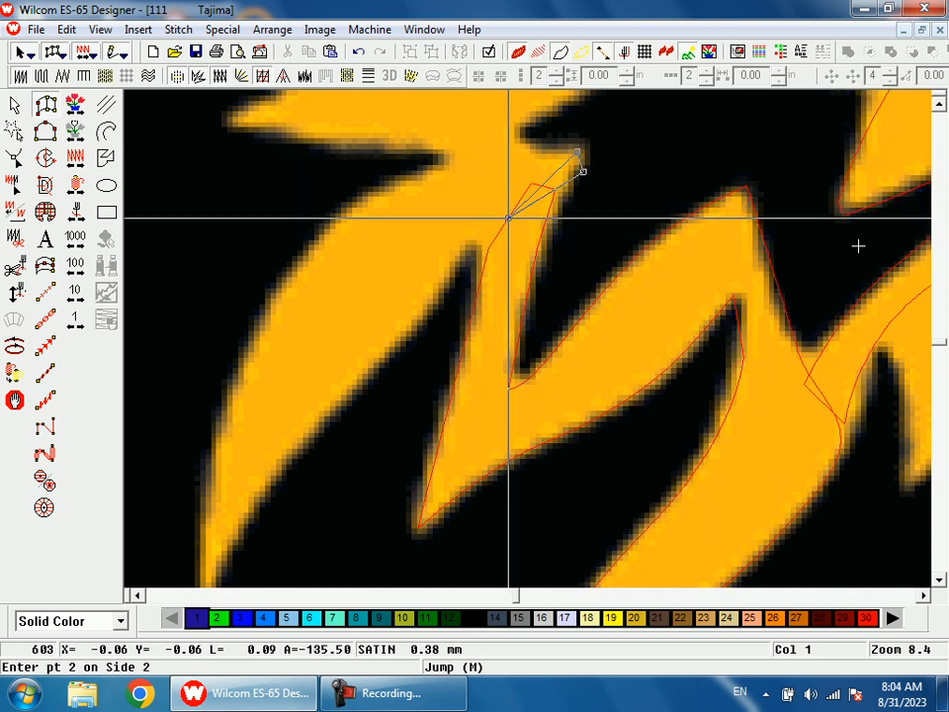
left_click(469, 165)
left_click(444, 278)
left_click(360, 200)
left_click(367, 373)
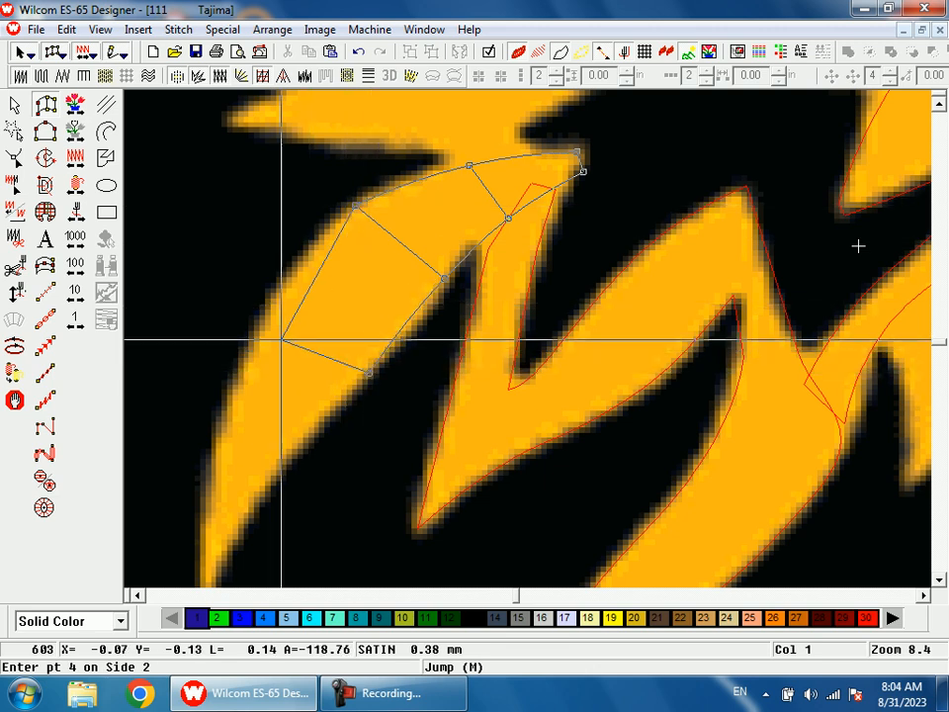
left_click(257, 335)
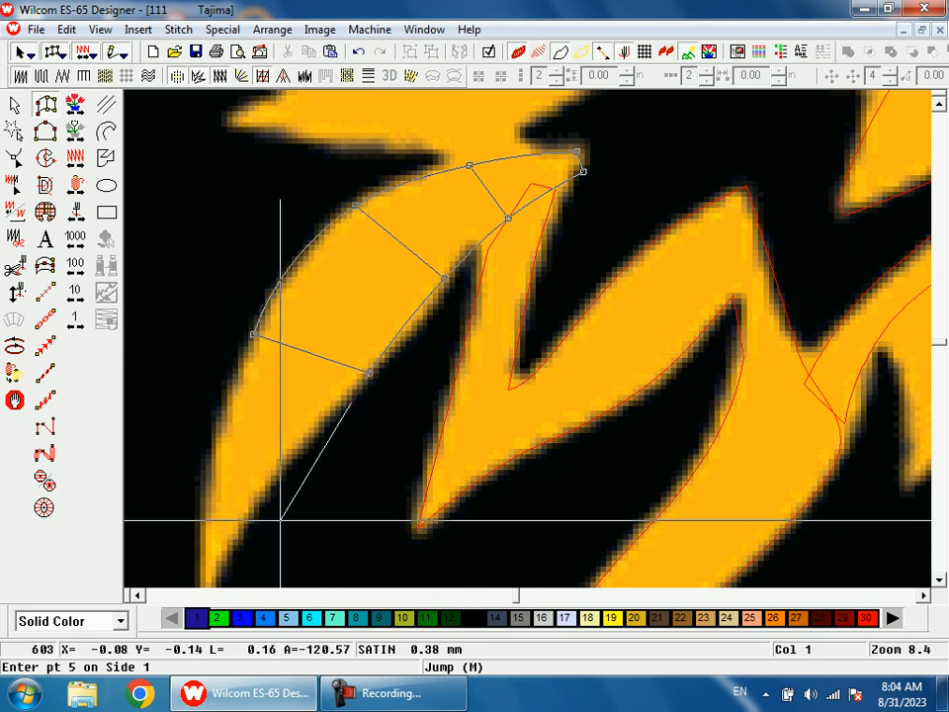
left_click(264, 491)
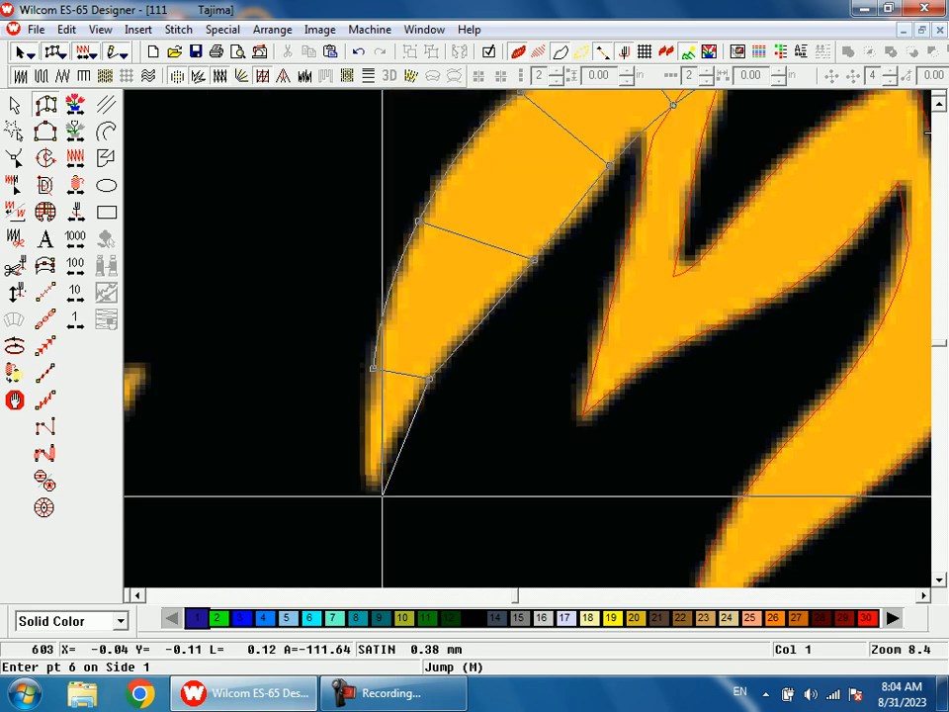
left_click(381, 488)
key("s")
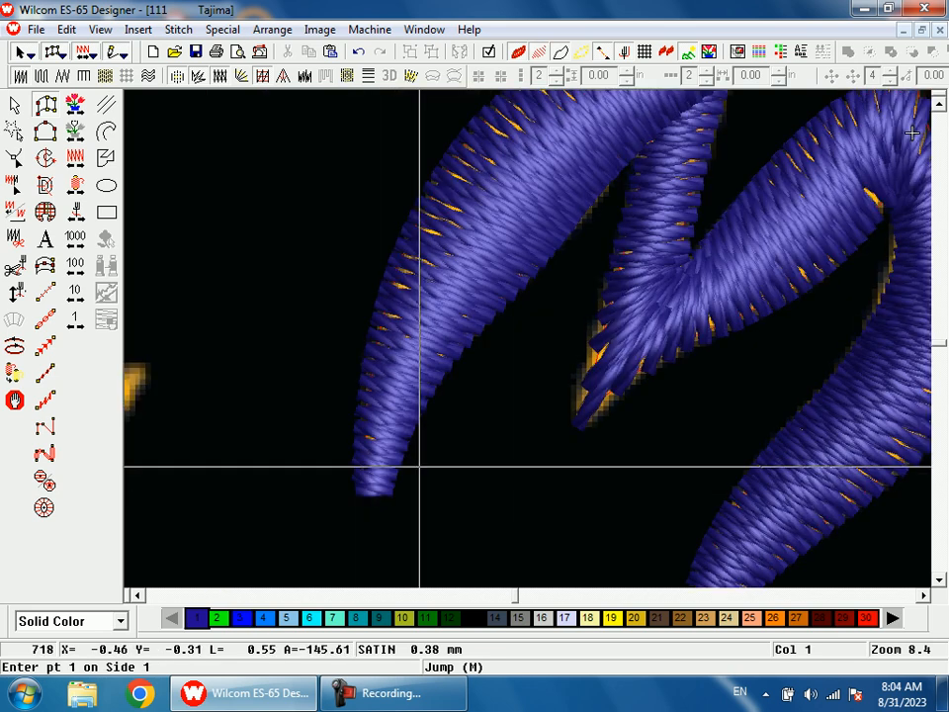
Step: Move the leftmost strand column's exit point to its upper edge, beside the orange neck leading to the area above
key("shift+z")
key("h")
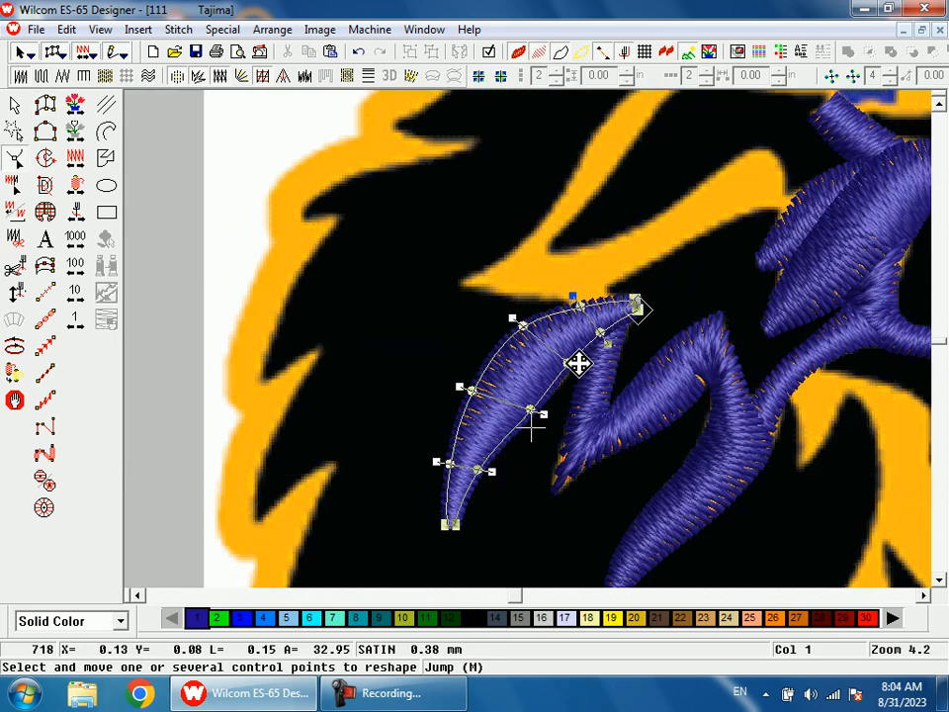
left_click_drag(555, 217, 640, 388)
key("s")
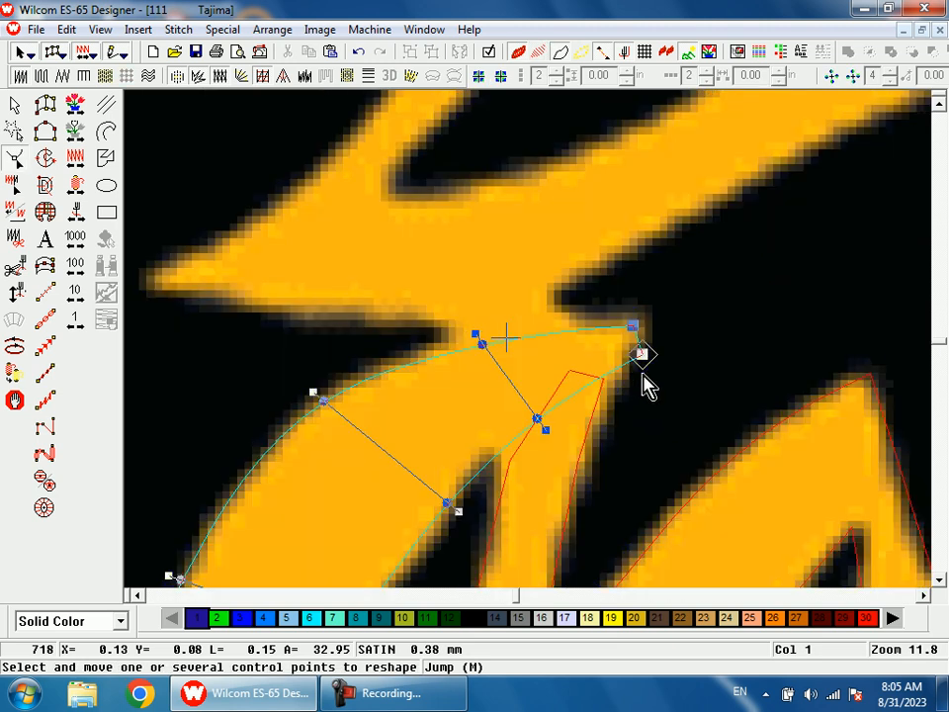
Step: Digitize a short four-point satin column across the orange neck joining the leftmost strand to the area above
key("a")
left_click(475, 348)
left_click(571, 331)
left_click(449, 306)
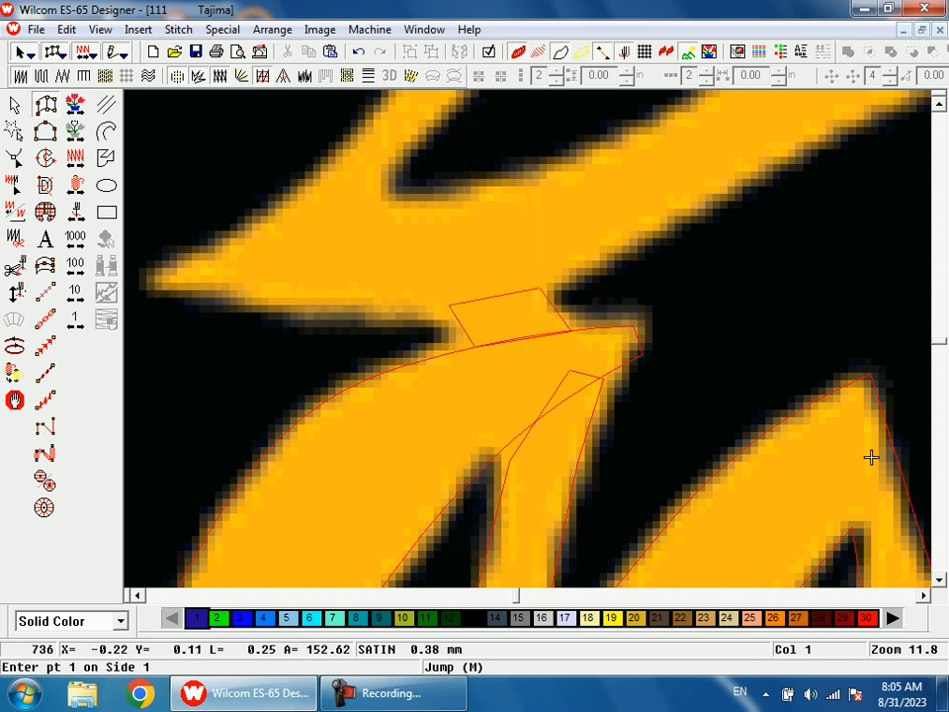
key("s")
key("shift+z")
key("shift+z")
key("shift+z")
key("b")
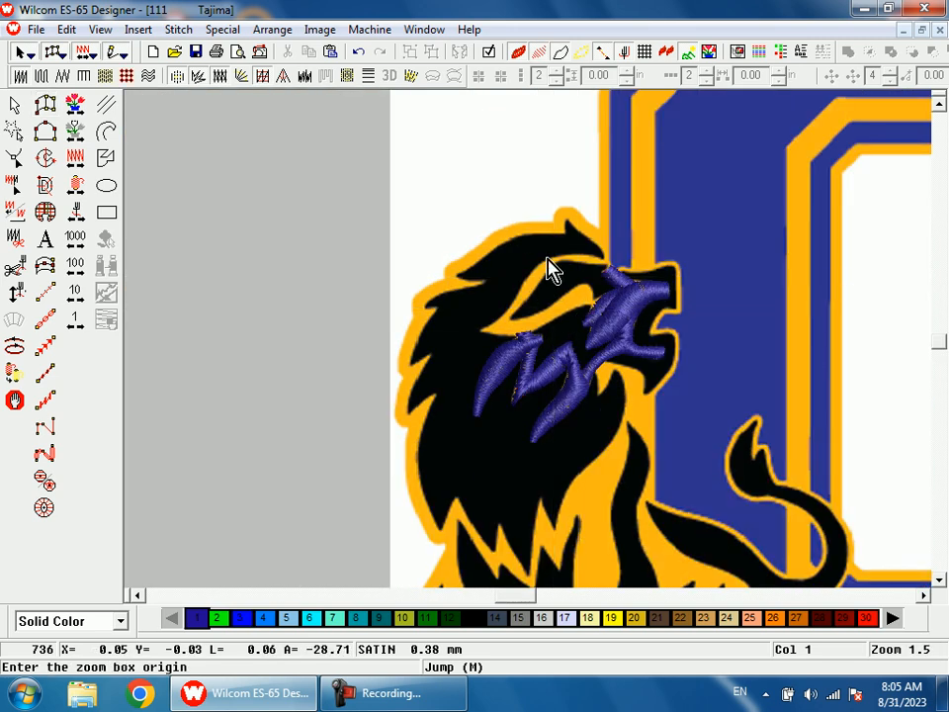
Step: Reshape the lower-left edge of the upper muzzle column to follow the orange edge beside the eye strip
left_click_drag(542, 255, 602, 365)
key("s")
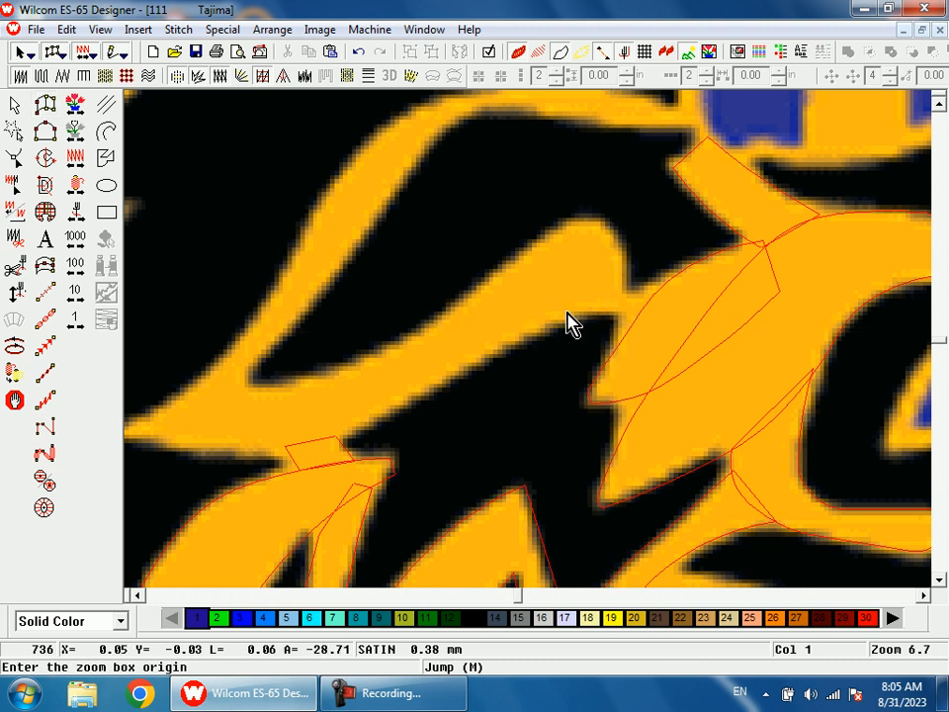
left_click_drag(561, 229, 656, 442)
key("Escape")
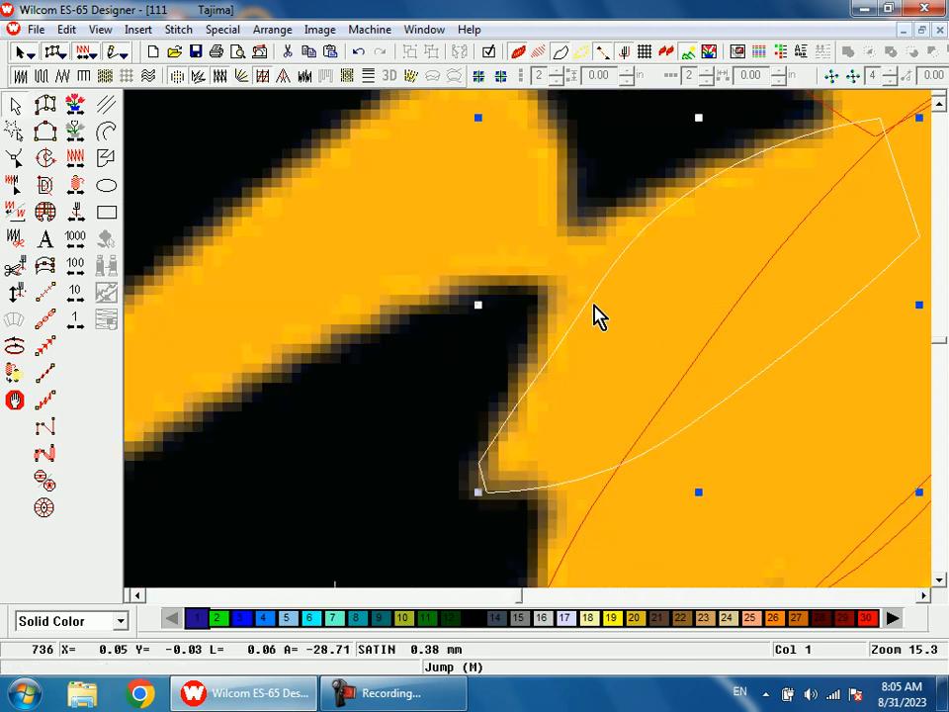
key("h")
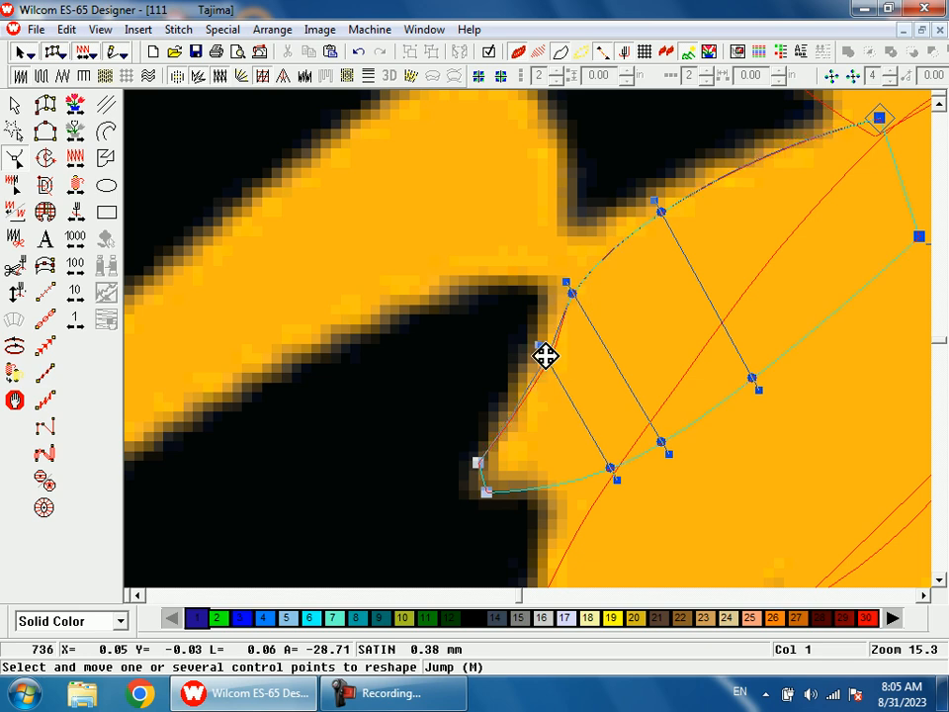
key("shift+z")
key("Return")
key("shift+z")
key("shift+z")
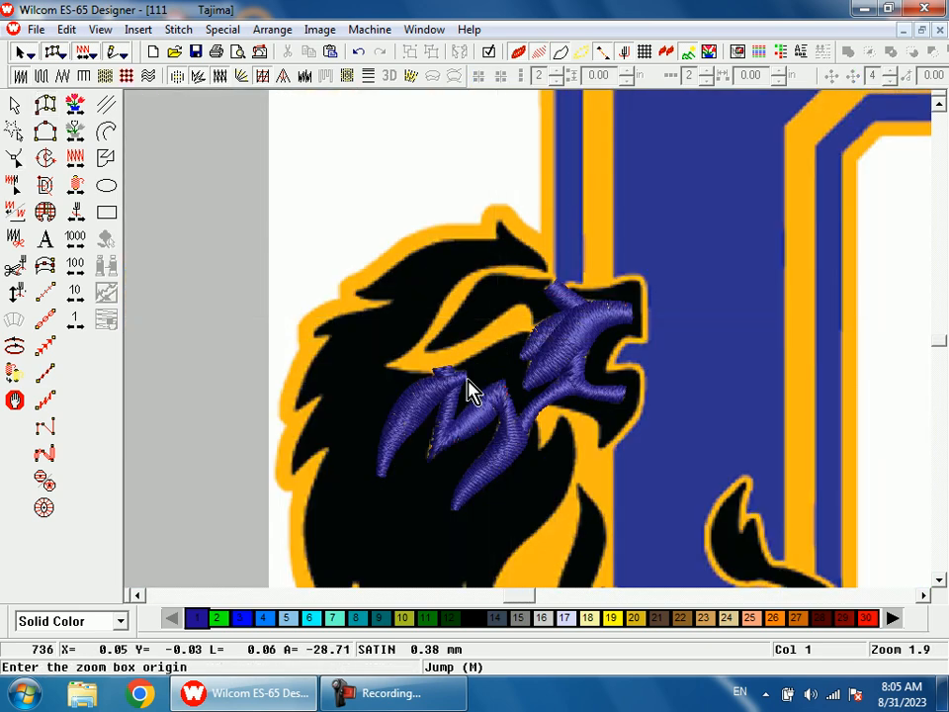
Step: Start a satin column at the muzzle column's left edge and trace it around the rounded end of the orange strip below the eye
key("b")
left_click_drag(472, 289, 557, 380)
left_click(621, 339)
left_click(652, 305)
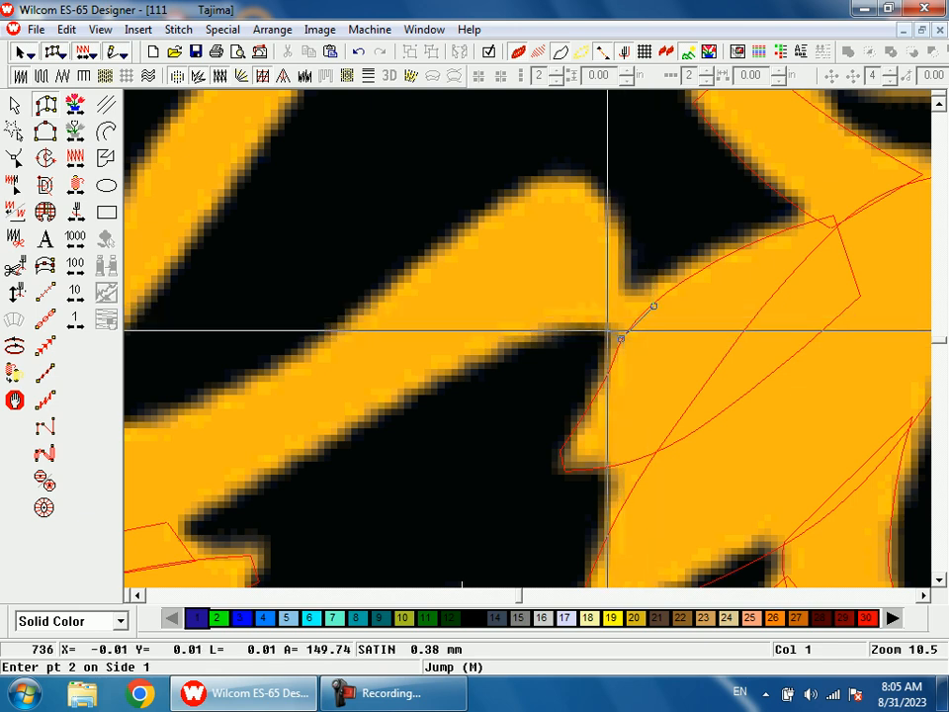
left_click(623, 293)
left_click(587, 323)
left_click(599, 207)
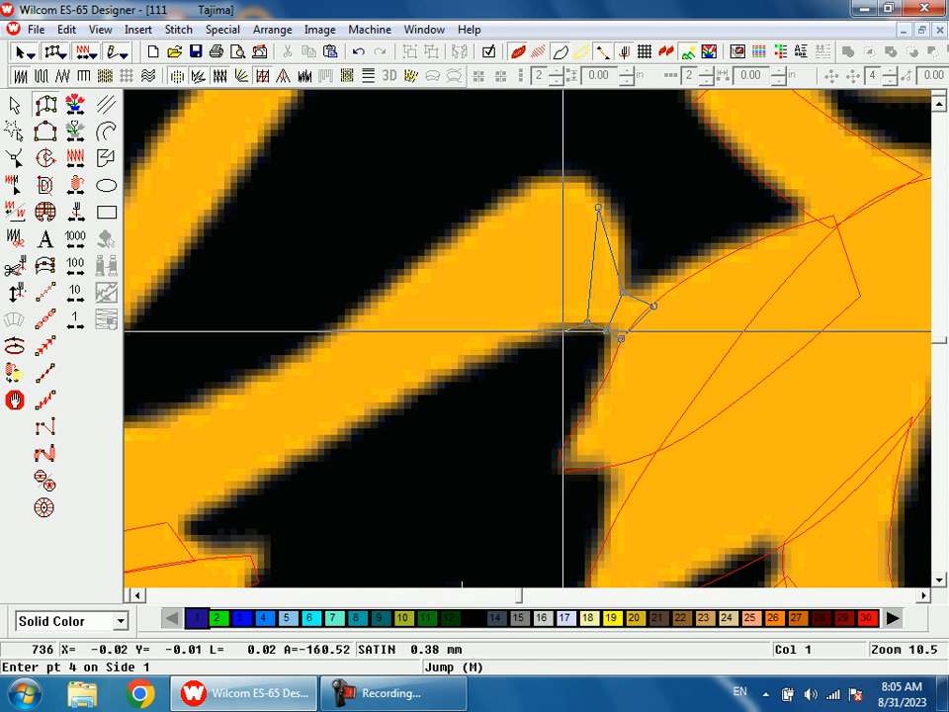
left_click(561, 324)
left_click(546, 190)
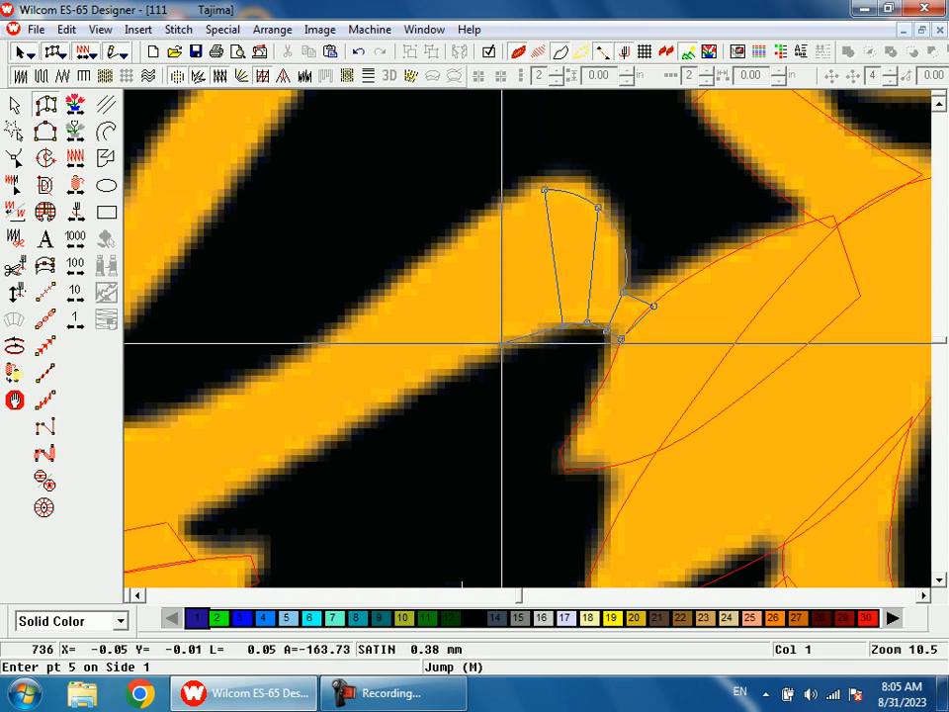
left_click(504, 342)
left_click(442, 251)
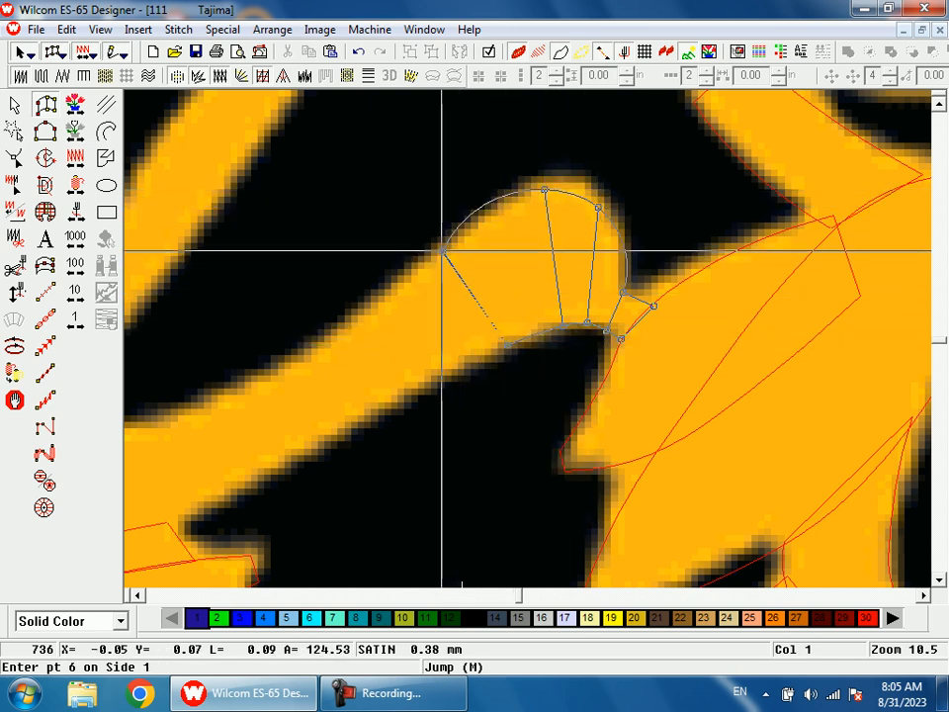
Step: Continue the column leftward along the strip below the eye, past the orange neck, to its pointed tip and the inner fork corner
left_click(354, 427)
left_click(307, 347)
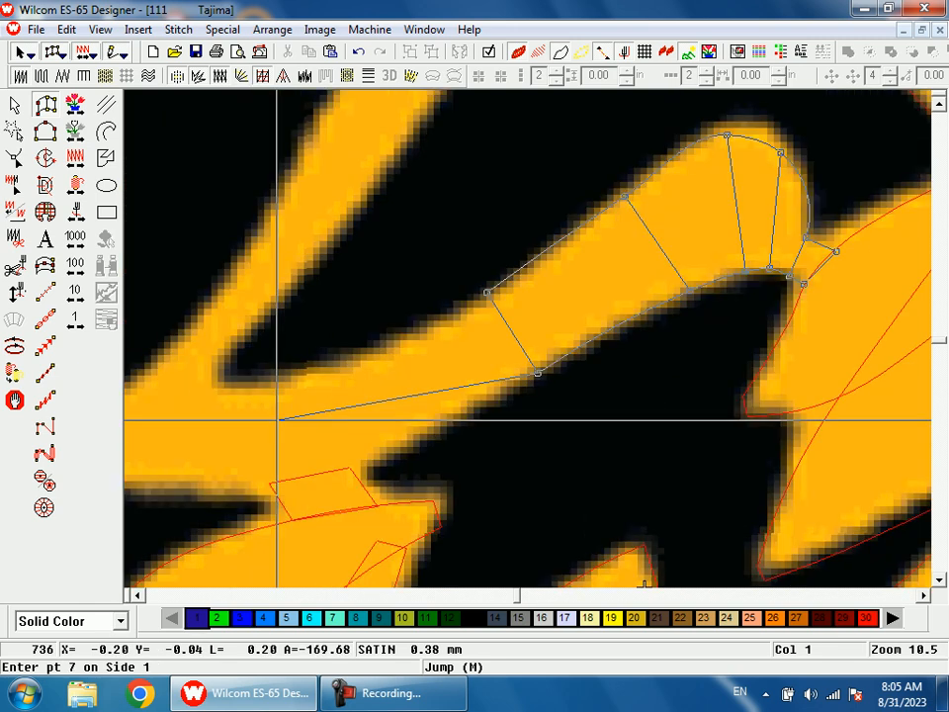
left_click(302, 478)
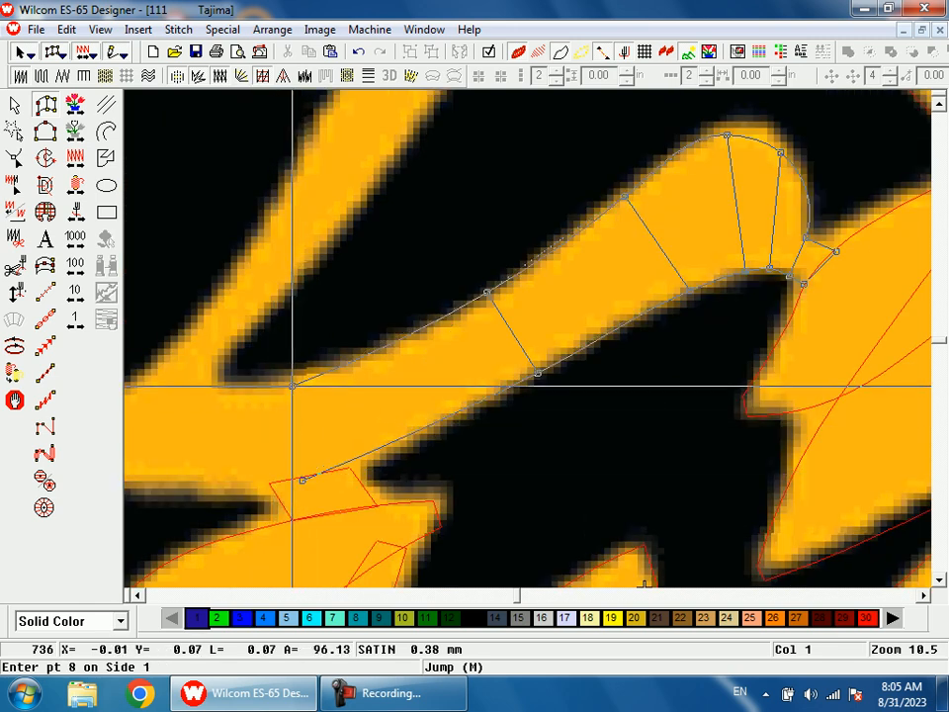
left_click(293, 386)
left_click(188, 417)
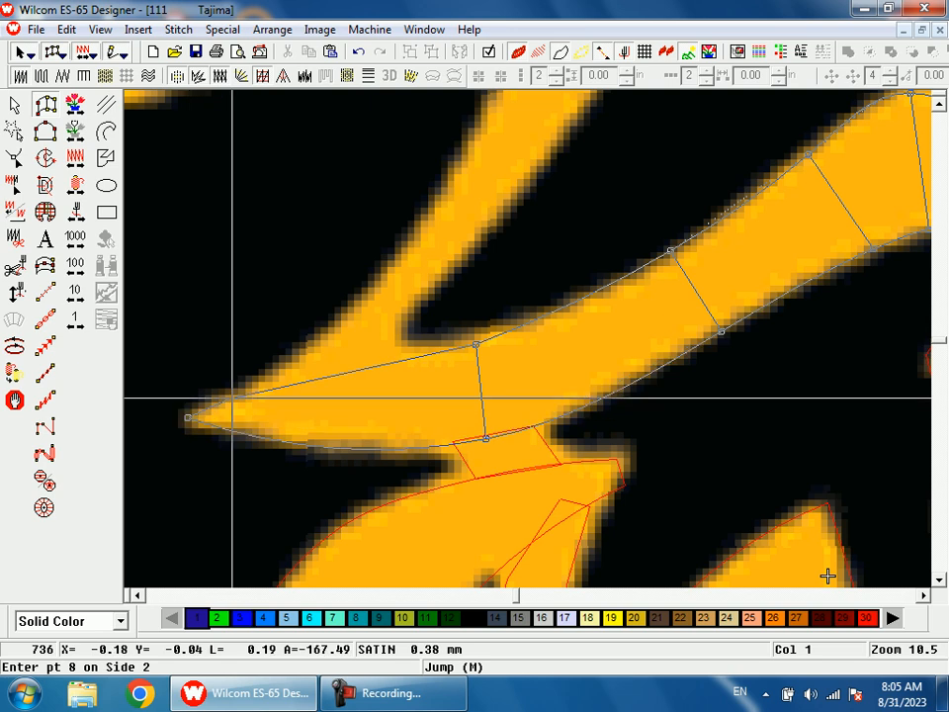
left_click(398, 346)
Step: Continue the same column from the fork up the slanted orange brow strip with paired edge points
key("shift+z")
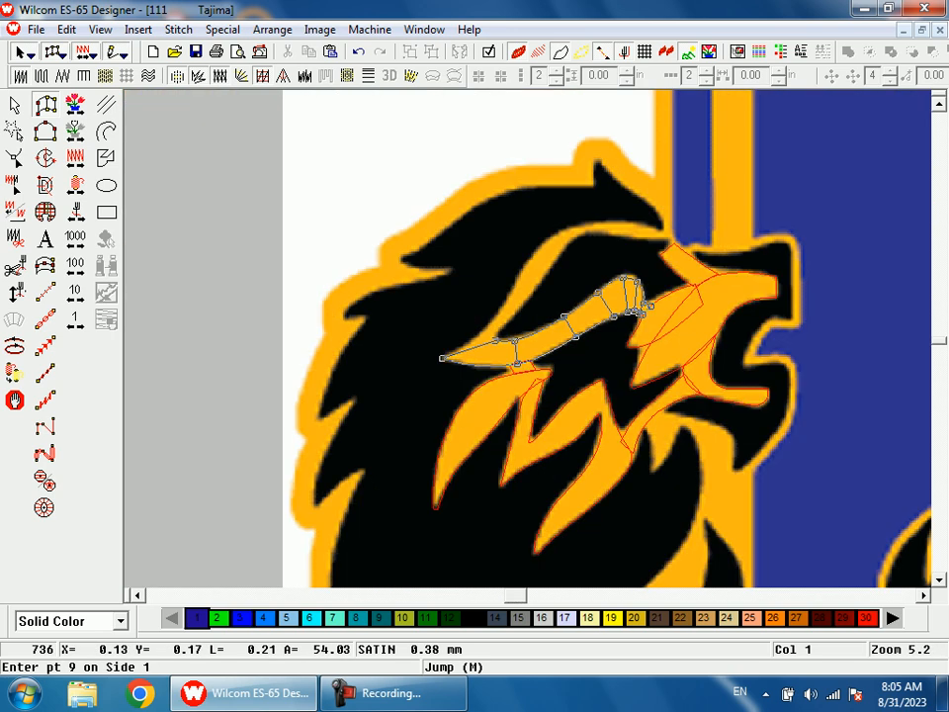
left_click_drag(486, 226, 532, 312)
left_click(447, 424)
left_click(493, 455)
left_click(516, 326)
left_click(573, 364)
left_click(585, 205)
left_click(647, 255)
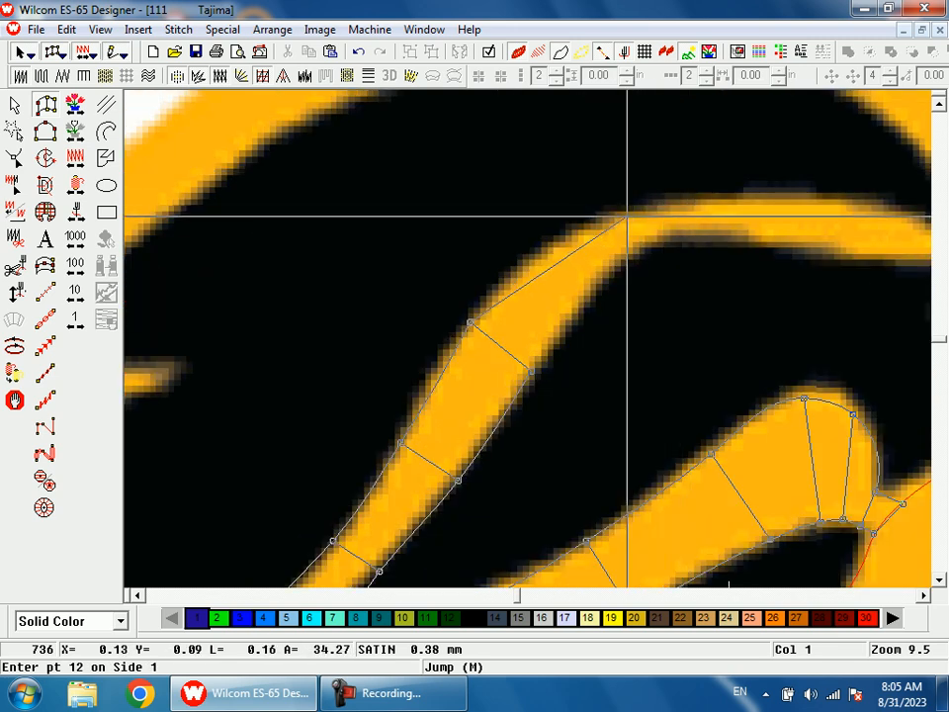
Step: Trace the column over the brow's upper curve to its right end at the muzzle and generate the satin stitches
left_click(593, 224)
left_click(615, 273)
left_click(688, 201)
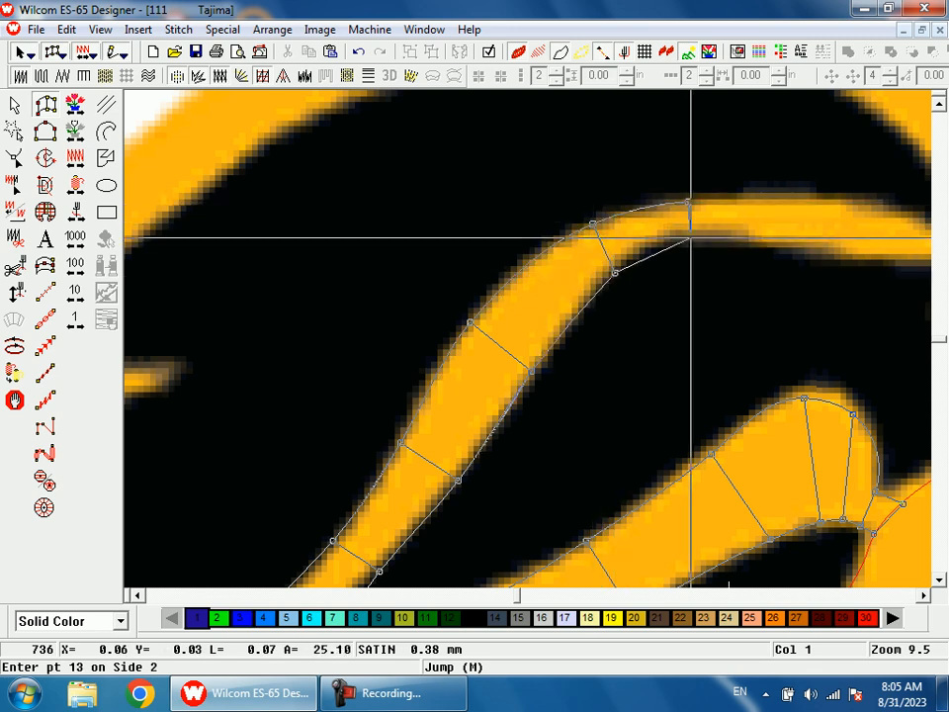
left_click(690, 241)
left_click(618, 244)
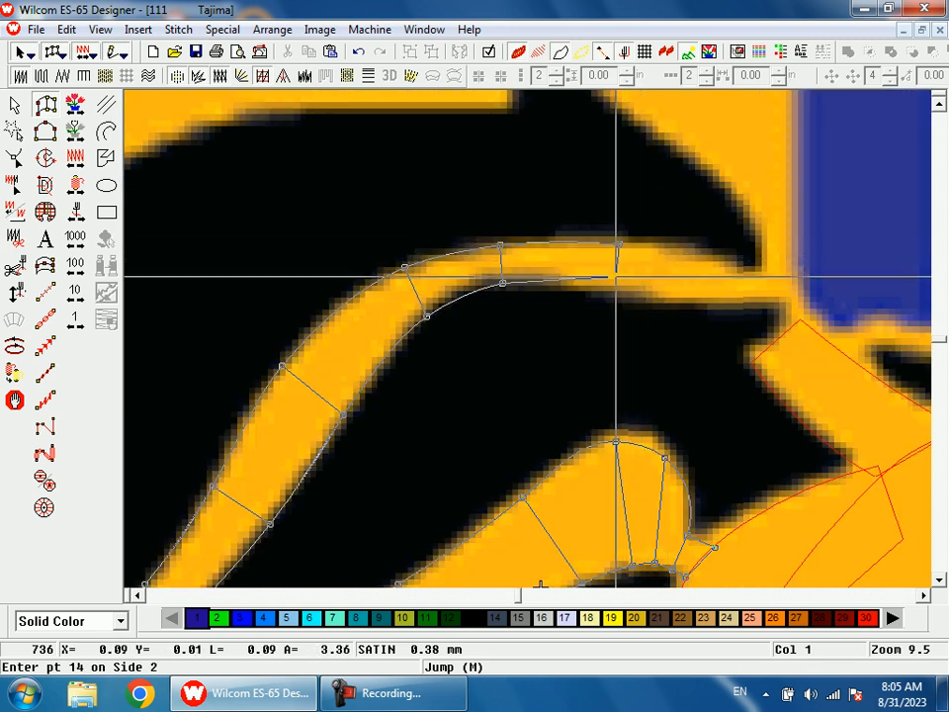
left_click(614, 289)
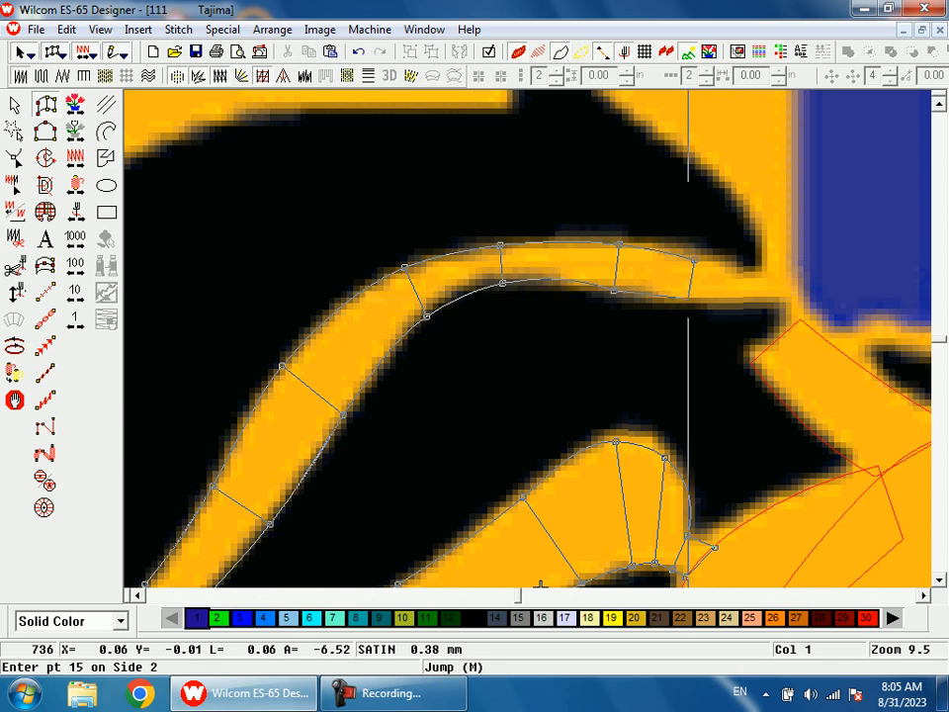
left_click(688, 302)
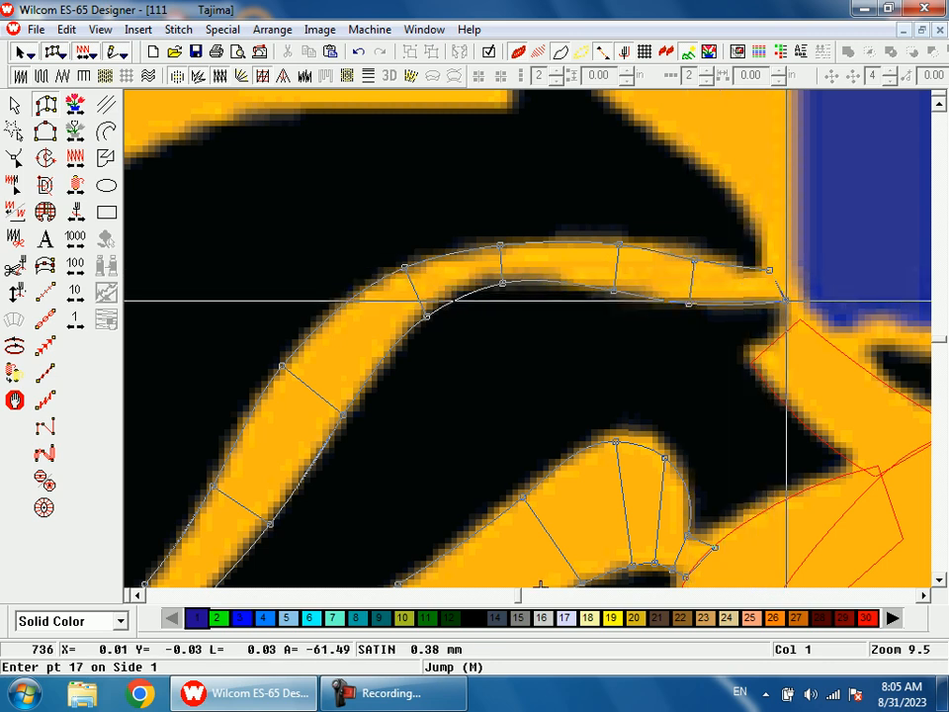
left_click(785, 300)
key("shift+z")
key("shift+z")
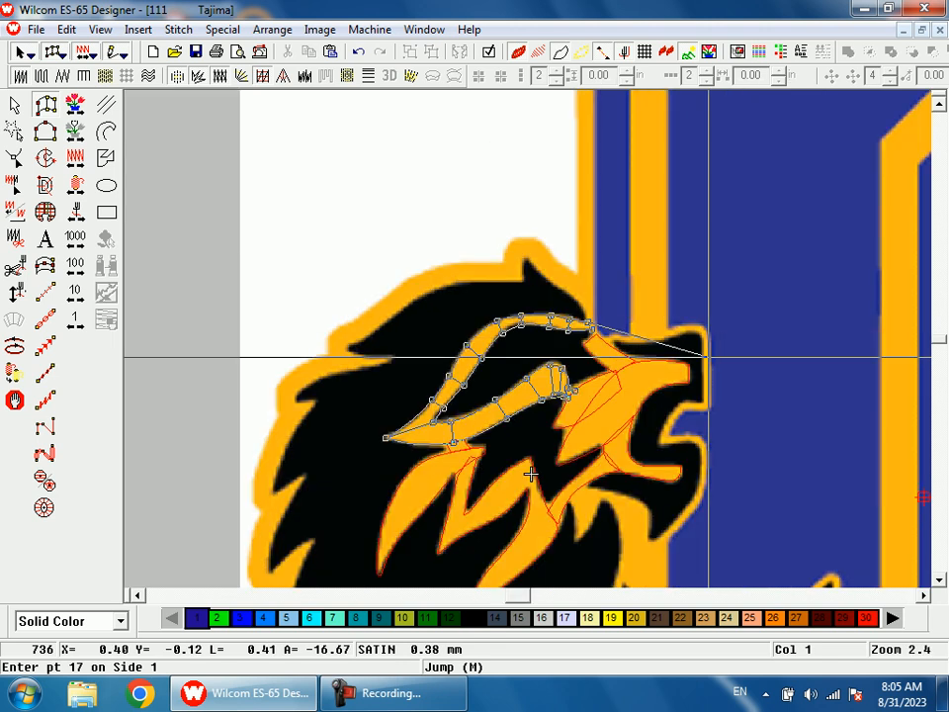
scroll(531, 475, "down", 3)
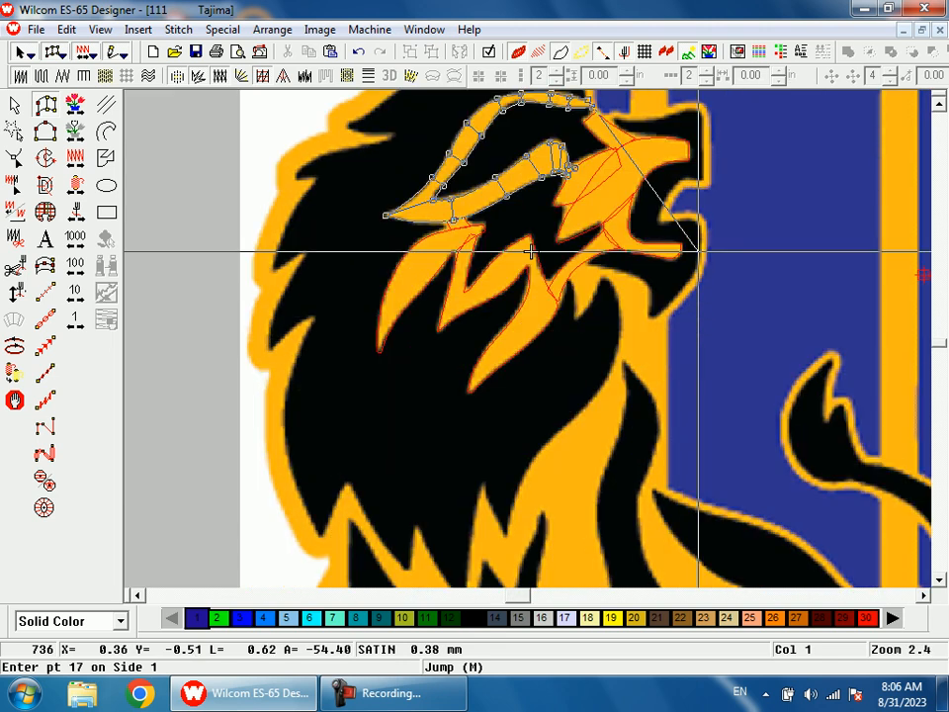
key("Return")
scroll(531, 353, "up", 1)
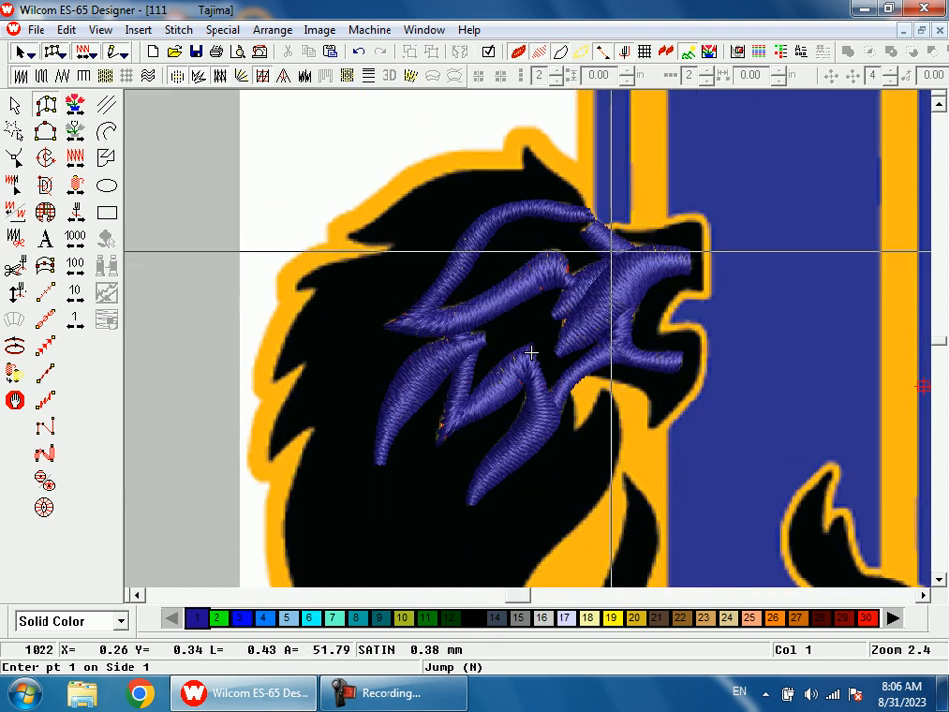
Step: Adjust the control points of the new eye and brow column at its rounded end and above the orange neck
key("h")
key("z")
left_click_drag(475, 188, 653, 297)
key("s")
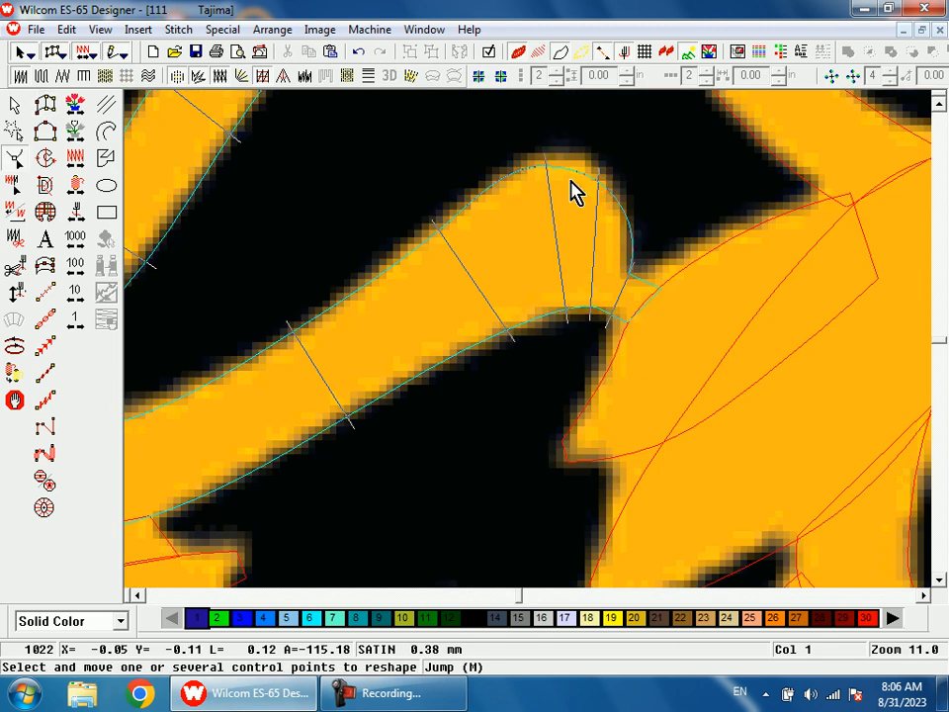
key("s")
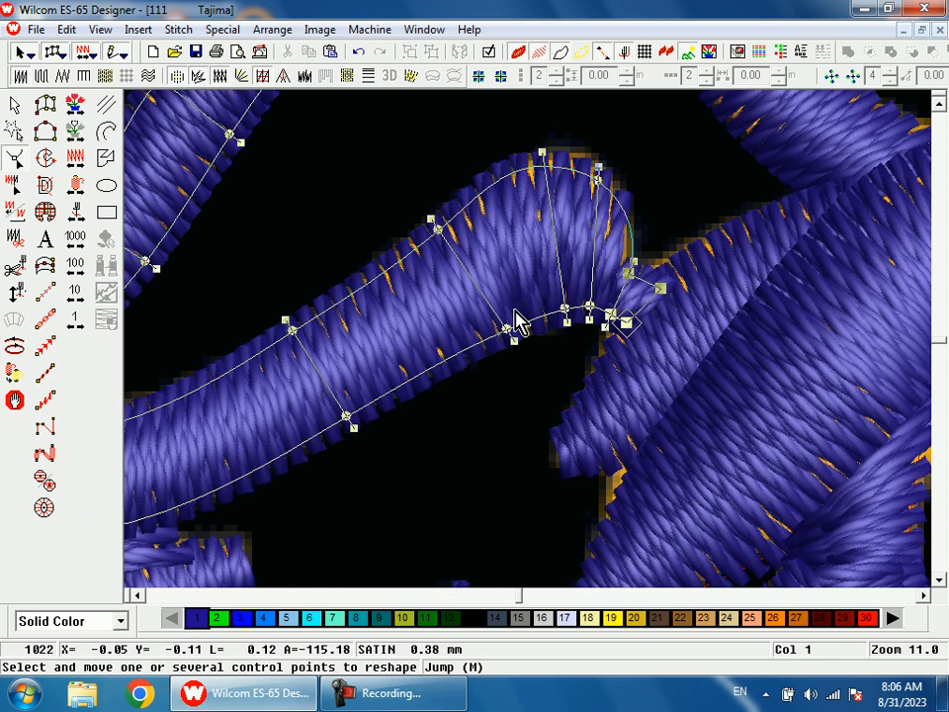
key("shift+z")
key("s")
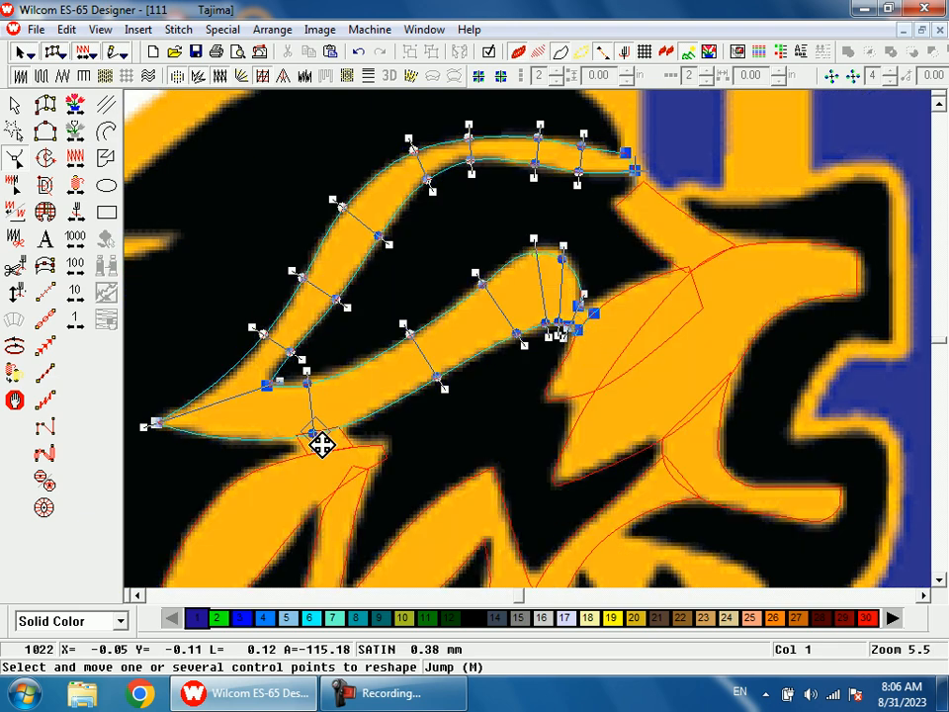
key("s")
key("shift+z")
key("shift+z")
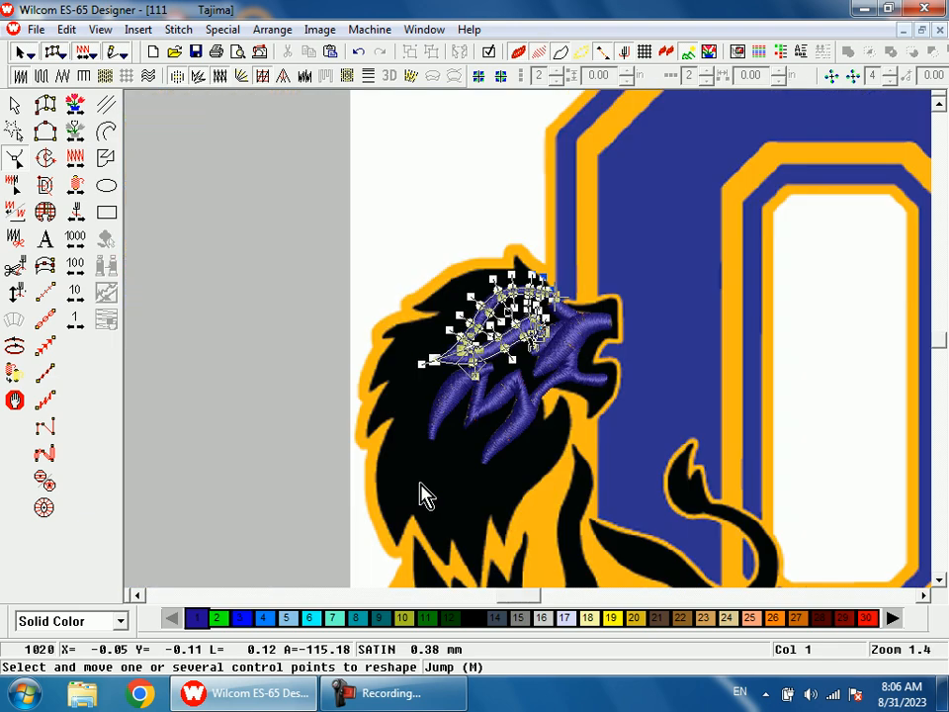
key("Escape")
Step: Switch the stitch display from TrueView to plain stitches and travel to the start of the design
scroll(440, 490, "down", 3)
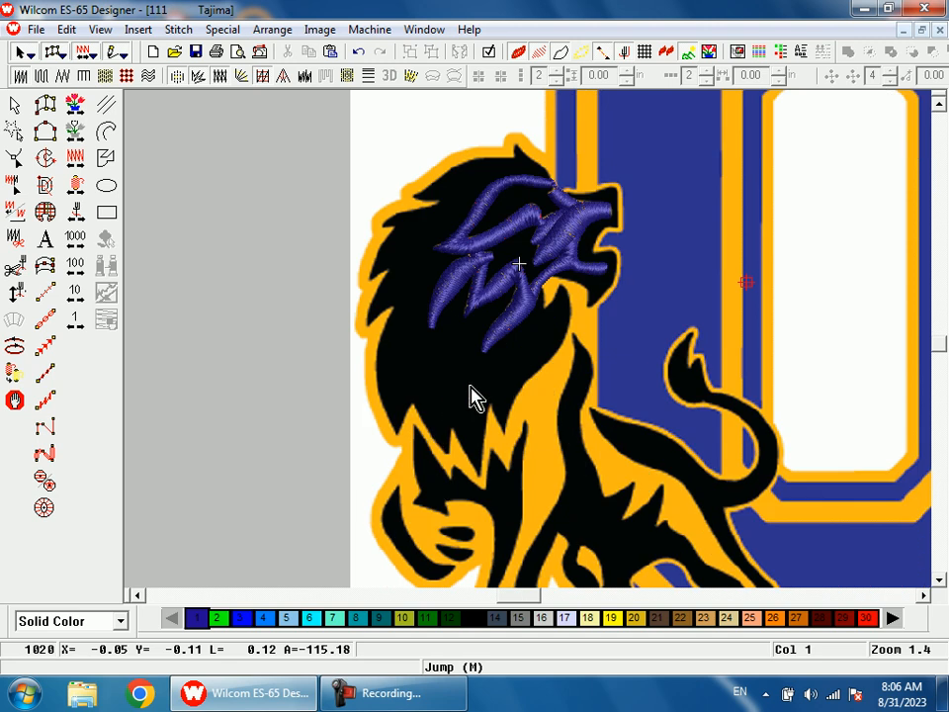
scroll(530, 350, "down", 3)
scroll(524, 338, "up", 3)
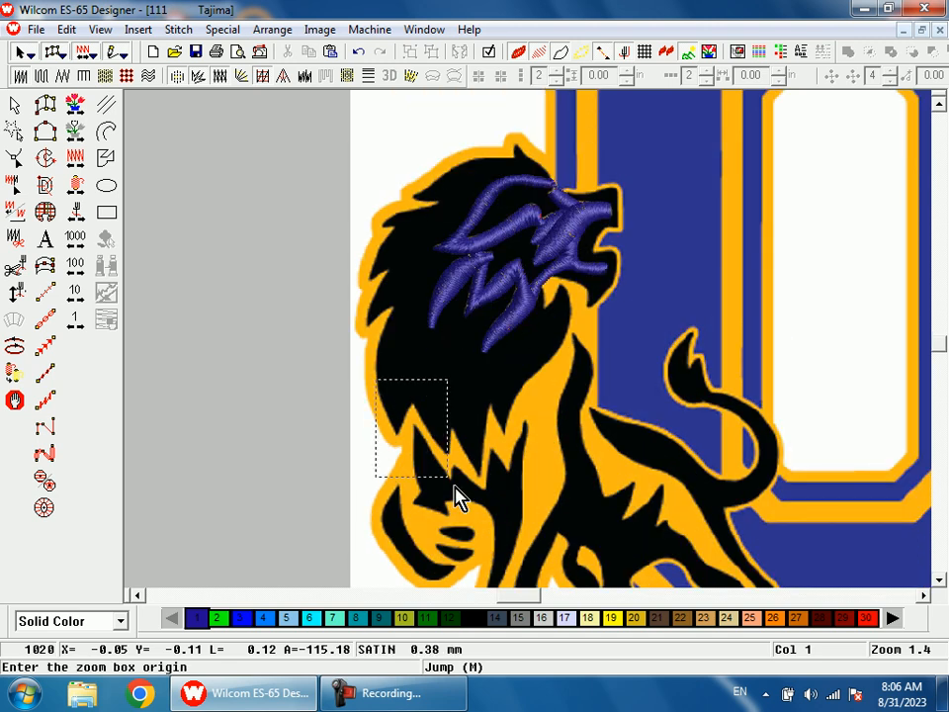
left_click_drag(406, 428, 468, 513)
key("v")
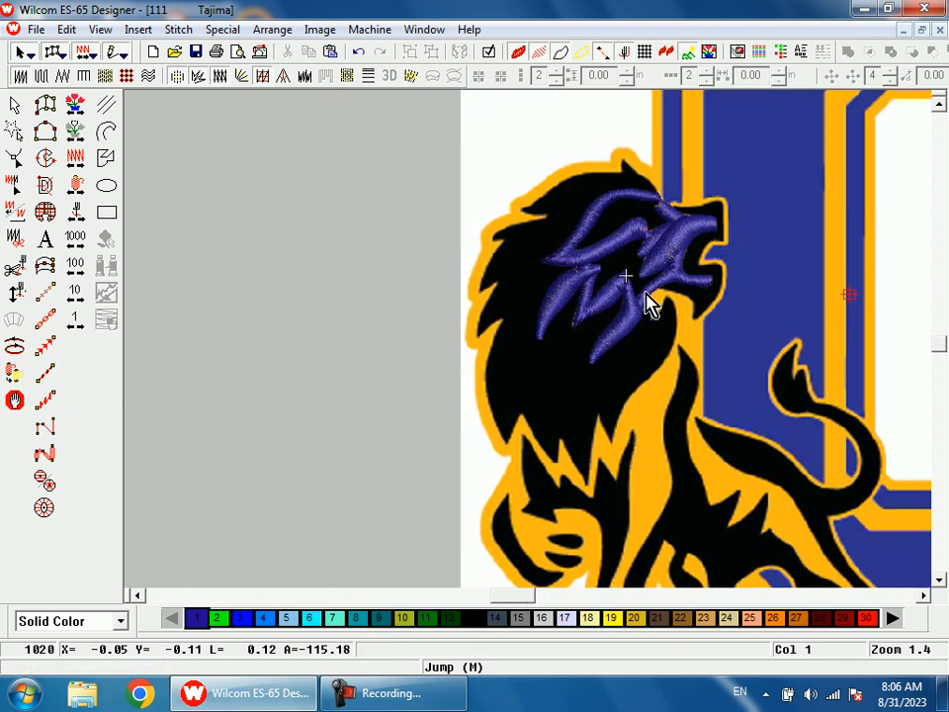
left_click(656, 240)
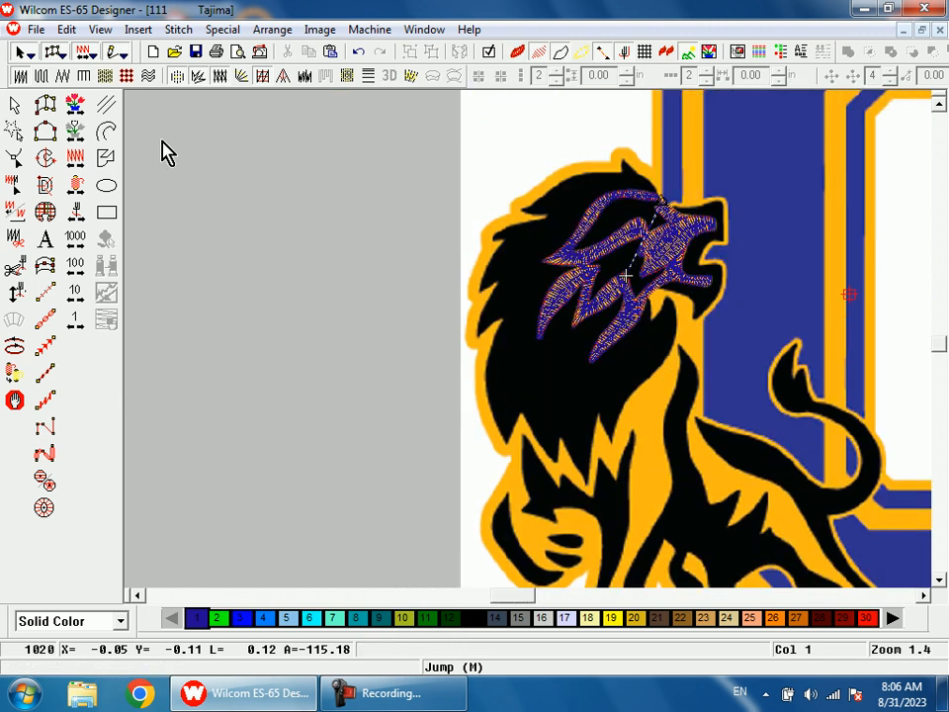
left_click(77, 104)
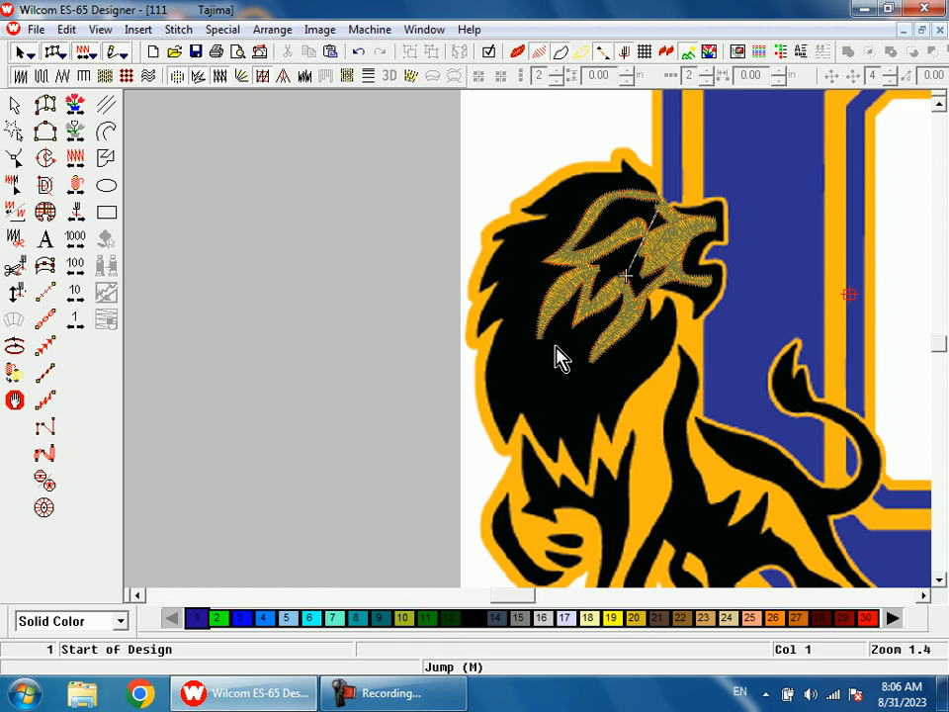
Step: Start a new satin column at the orange tip below the lion's mane and trace it down the chest edge to the raised foreleg
scroll(551, 356, "down", 3)
left_click_drag(491, 302, 560, 401)
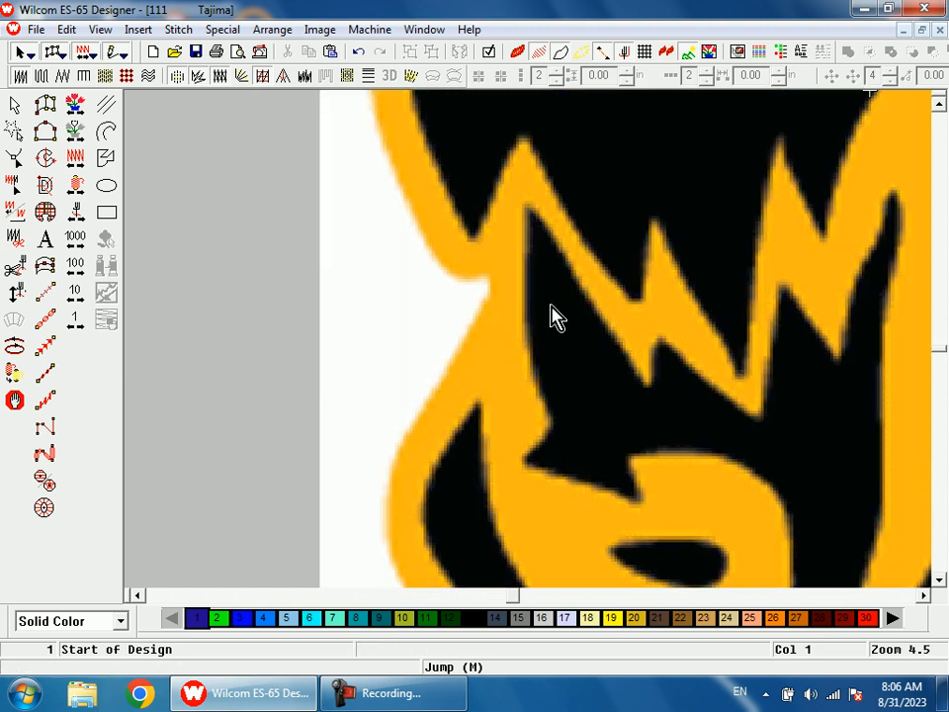
key("Return")
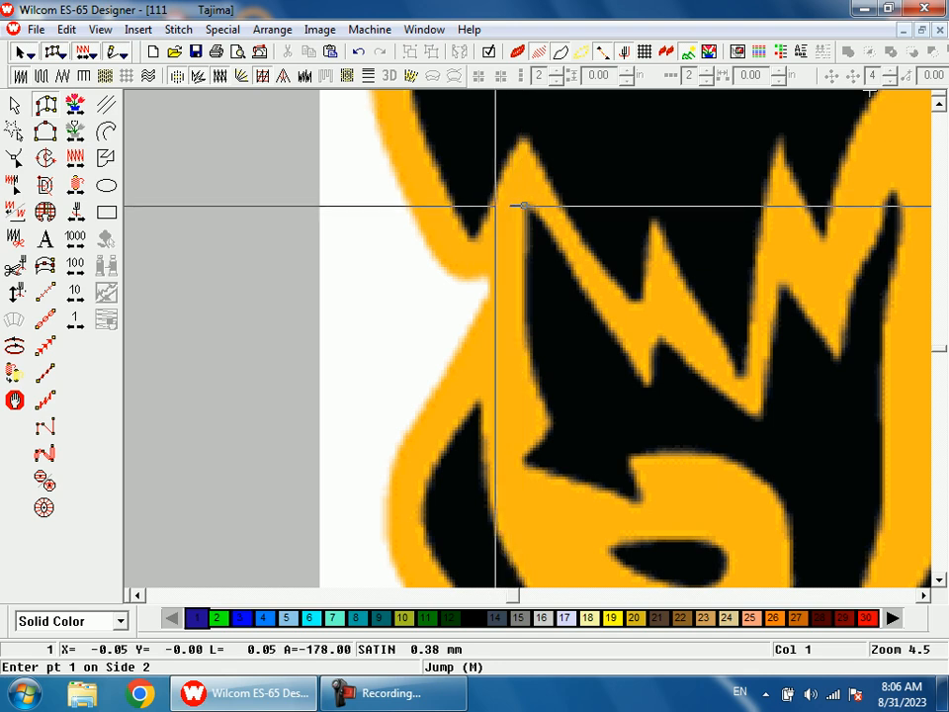
left_click(495, 206)
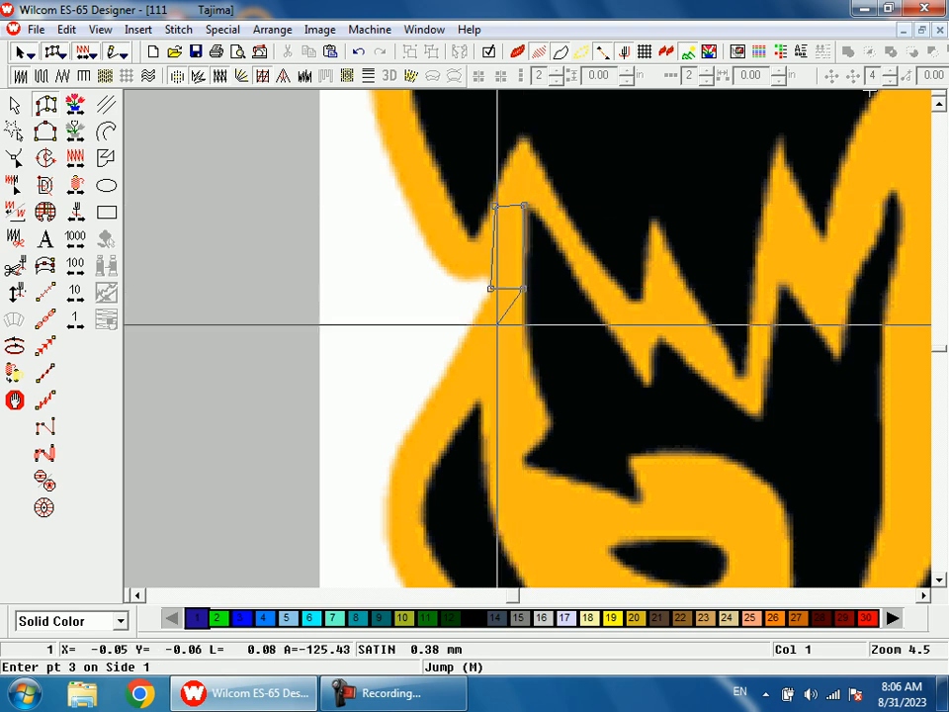
left_click(503, 351)
left_click(466, 341)
left_click(456, 432)
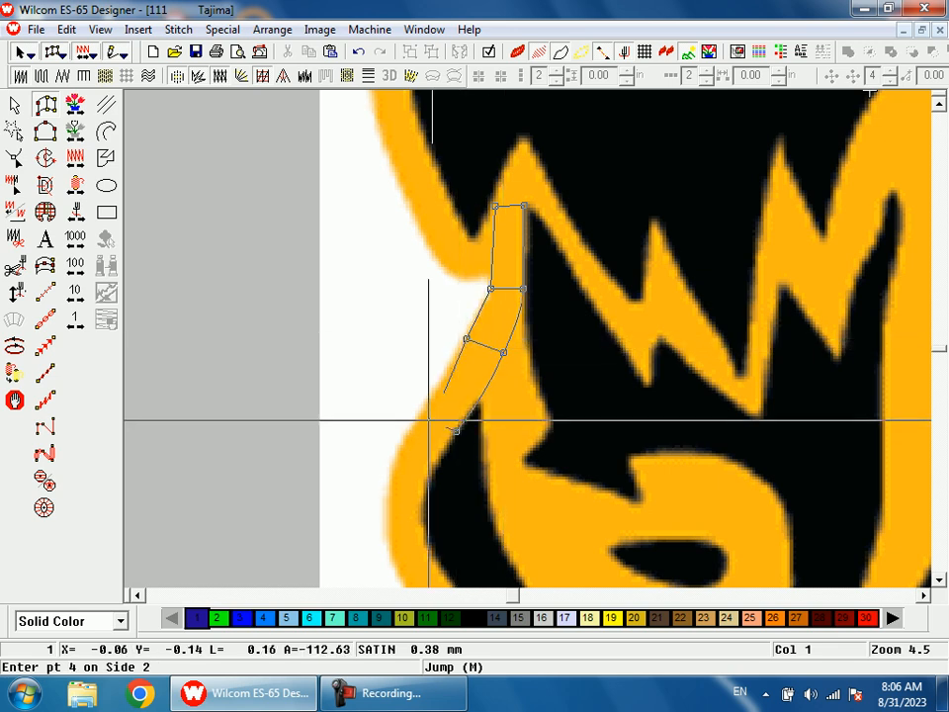
left_click(419, 418)
Step: Continue the column with paired edge points around the outer bend of the raised foreleg's orange outline
key("shift+z")
key("b")
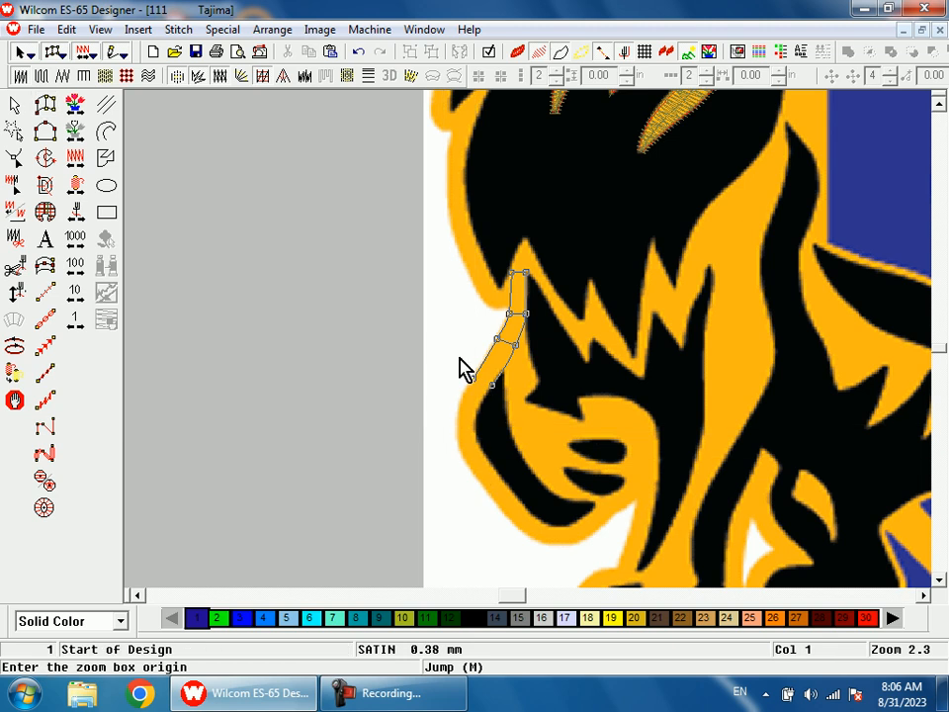
left_click_drag(367, 371, 615, 526)
left_click(493, 234)
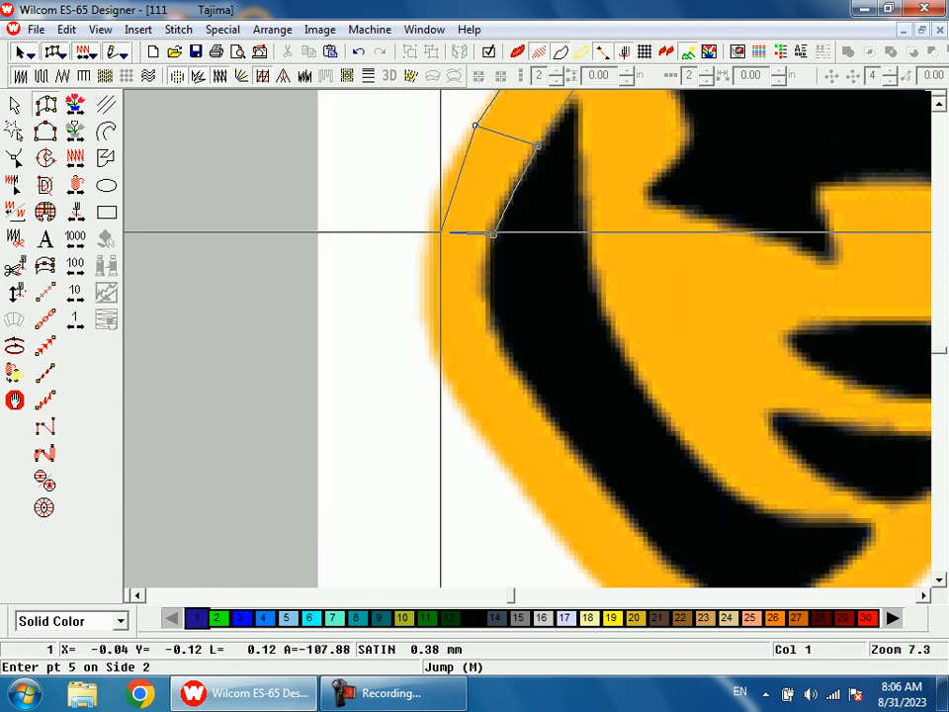
left_click(424, 228)
left_click(488, 297)
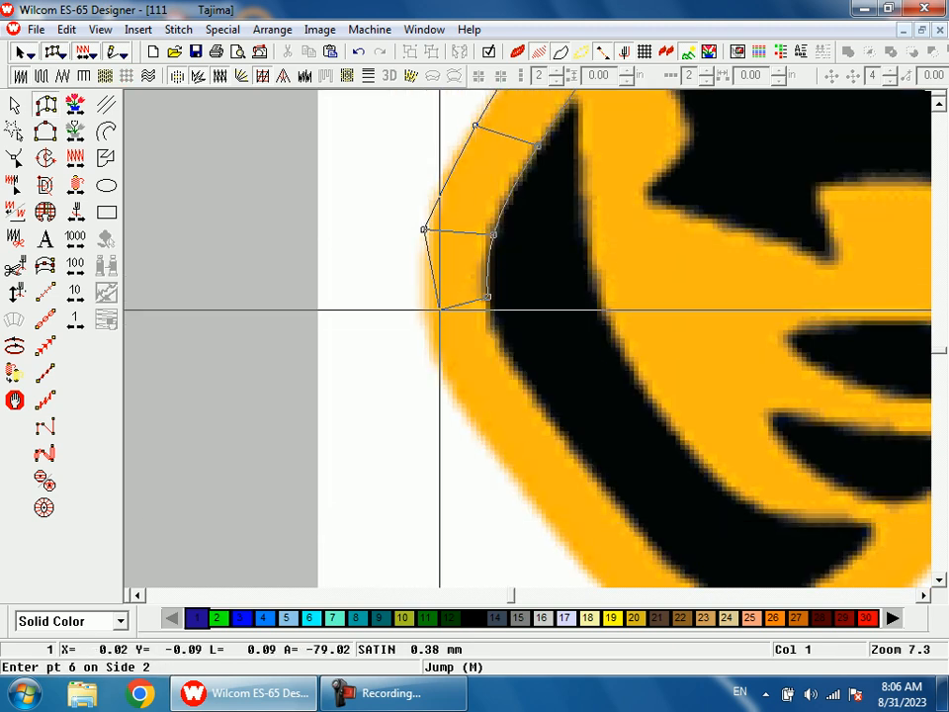
left_click(425, 314)
left_click(504, 353)
Step: Extend the column down the straight diagonal stretch of the raised foreleg's outline to the start of the paw curve
key("shift+z")
key("shift+z")
key("b")
left_click_drag(525, 345, 582, 473)
left_click(582, 308)
left_click(540, 343)
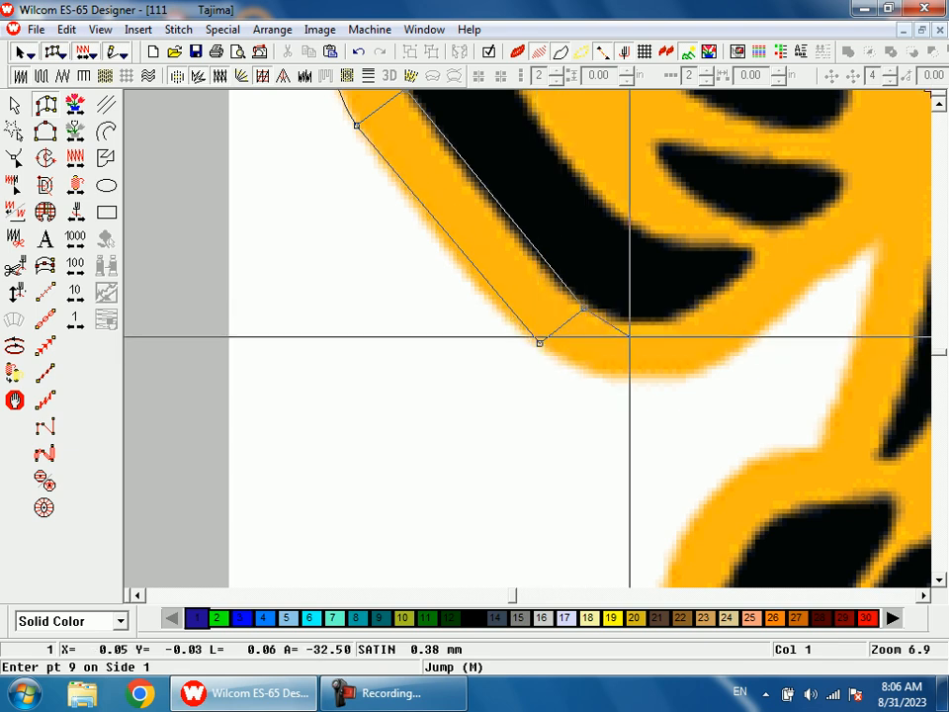
Step: Trace the column around the rounded underside of the raised paw with paired edge points
left_click(625, 326)
left_click(619, 373)
left_click(672, 322)
left_click(691, 372)
left_click(721, 295)
left_click(752, 337)
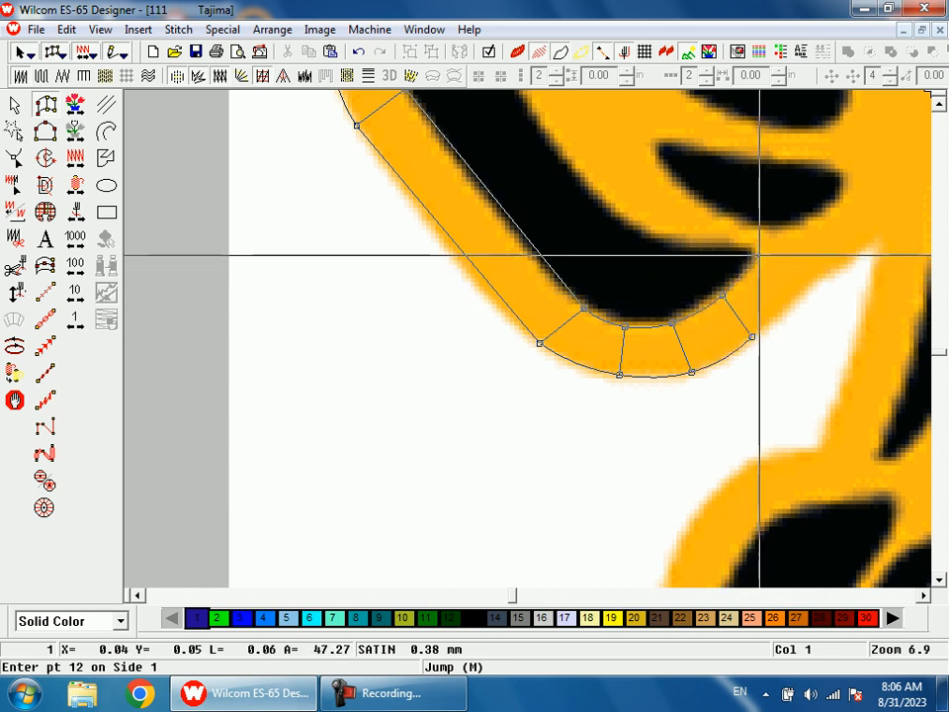
left_click(765, 243)
left_click(802, 285)
Step: Finish the column where the raised paw's outline meets the standing front leg and generate its satin stitches
key("shift+z")
key("shift+z")
key("b")
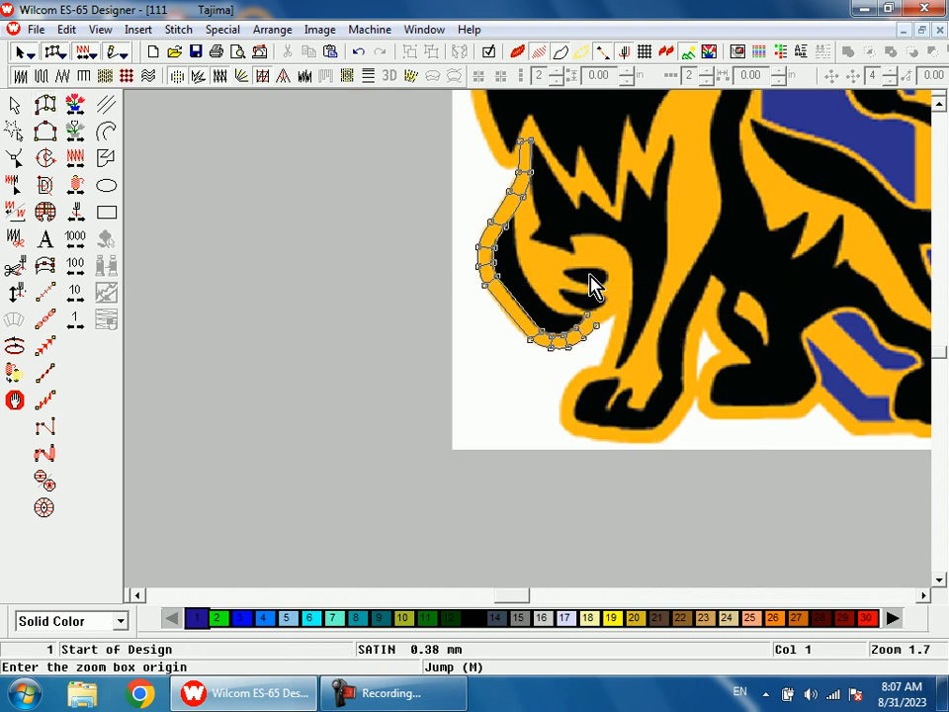
left_click_drag(578, 253, 631, 397)
left_click(521, 296)
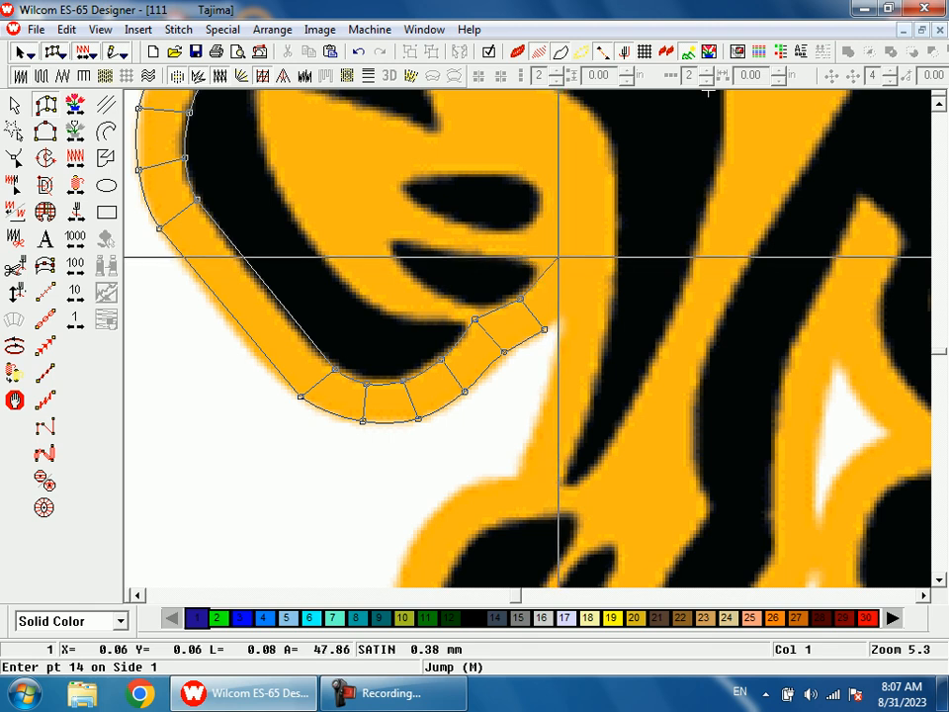
left_click(553, 259)
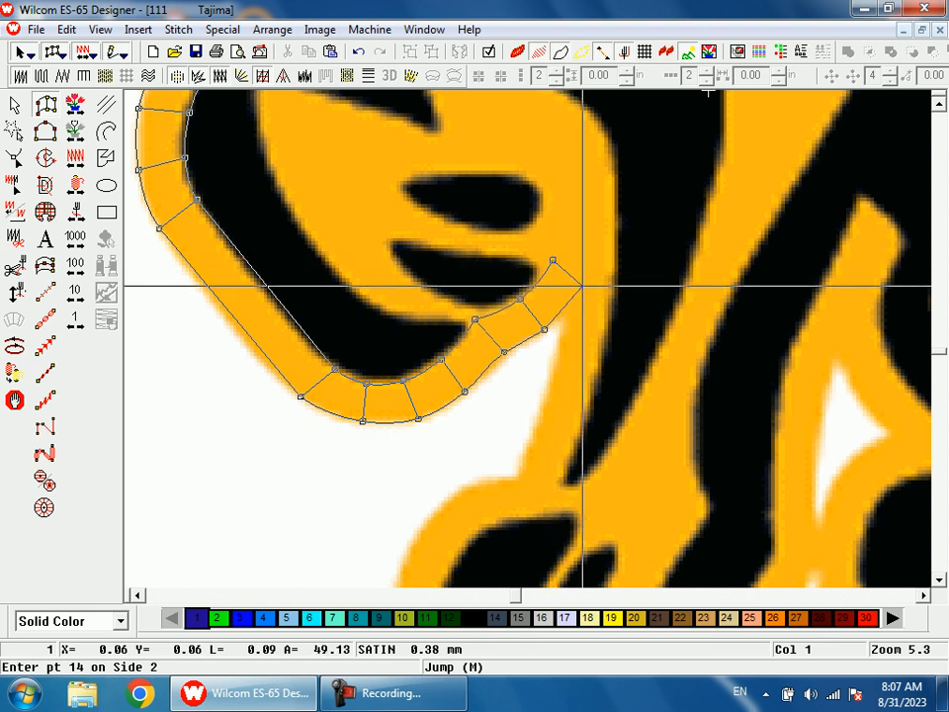
left_click(582, 286)
key("Return")
Step: Start another column at the raised paw's upper orange tip and trace it over the curve and down beside the black toe gaps
key("shift+z")
key("shift+z")
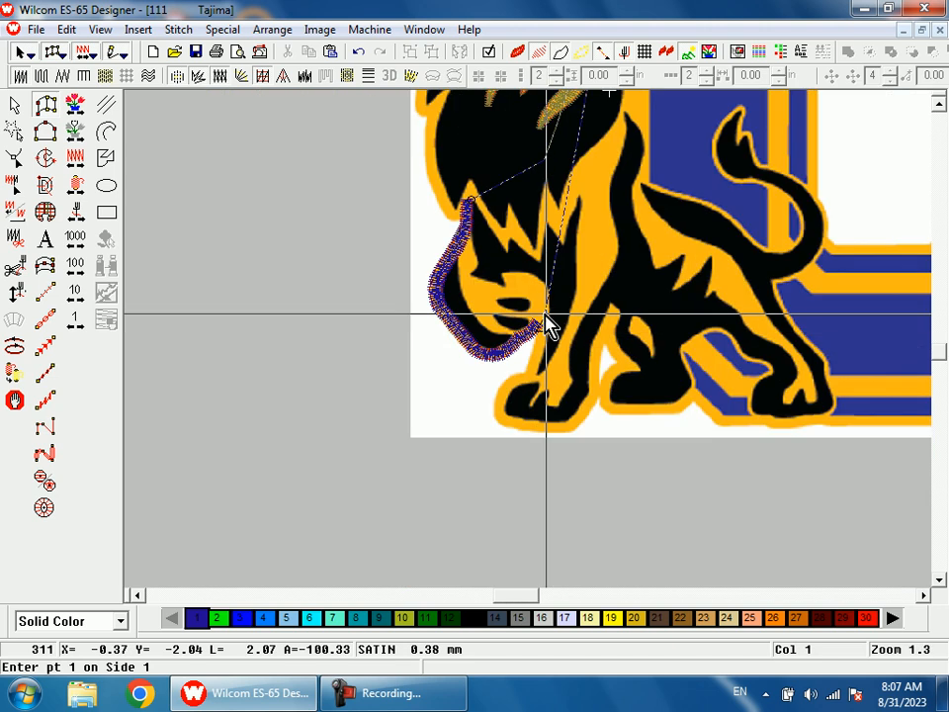
left_click(509, 277)
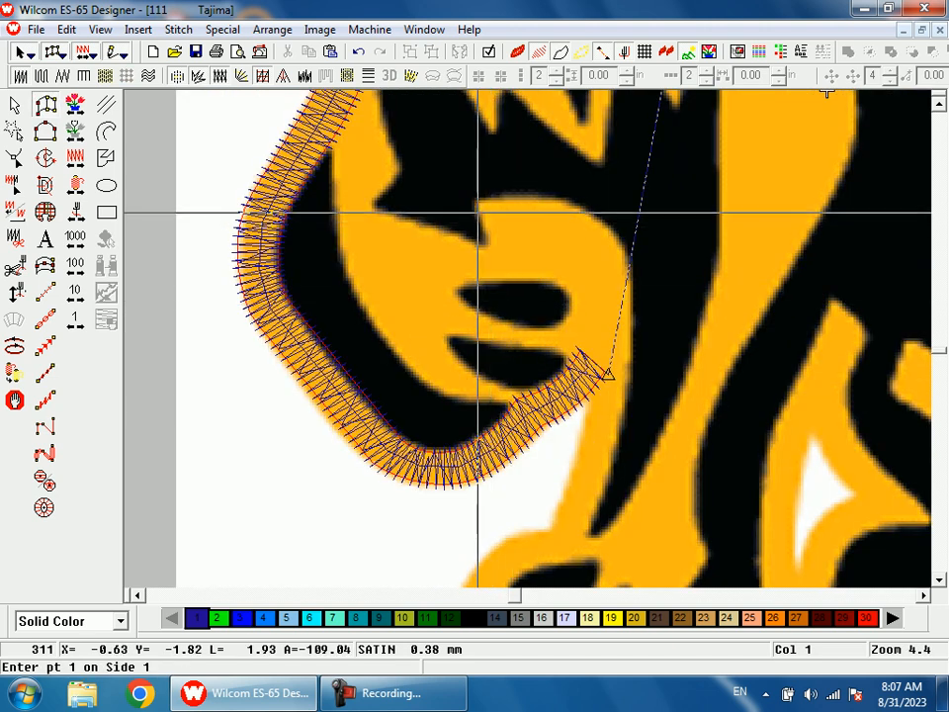
left_click(496, 246)
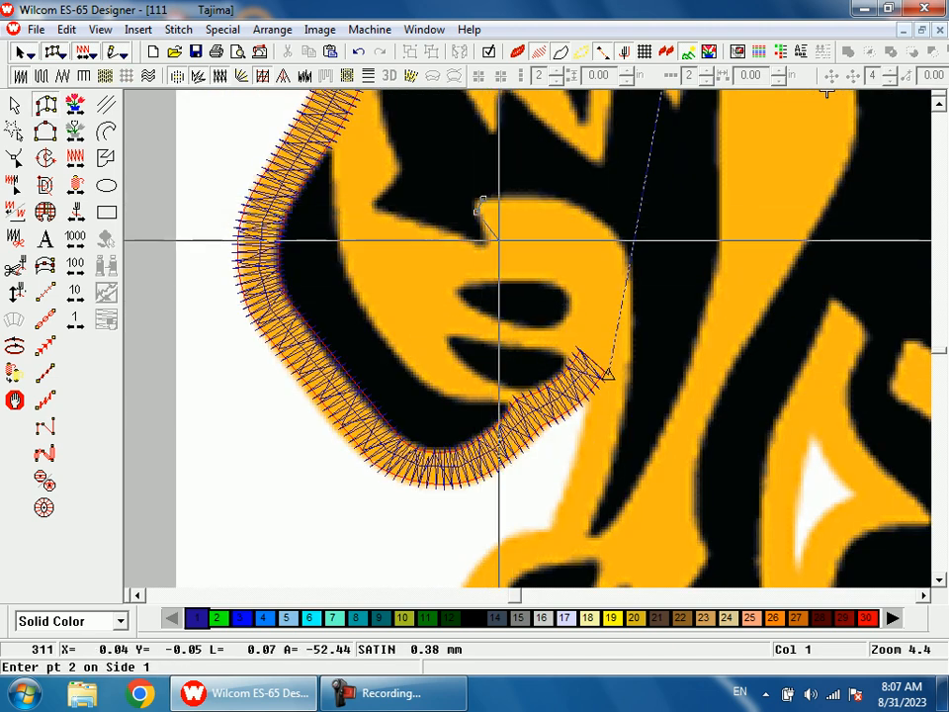
left_click(524, 201)
left_click(596, 216)
left_click(546, 270)
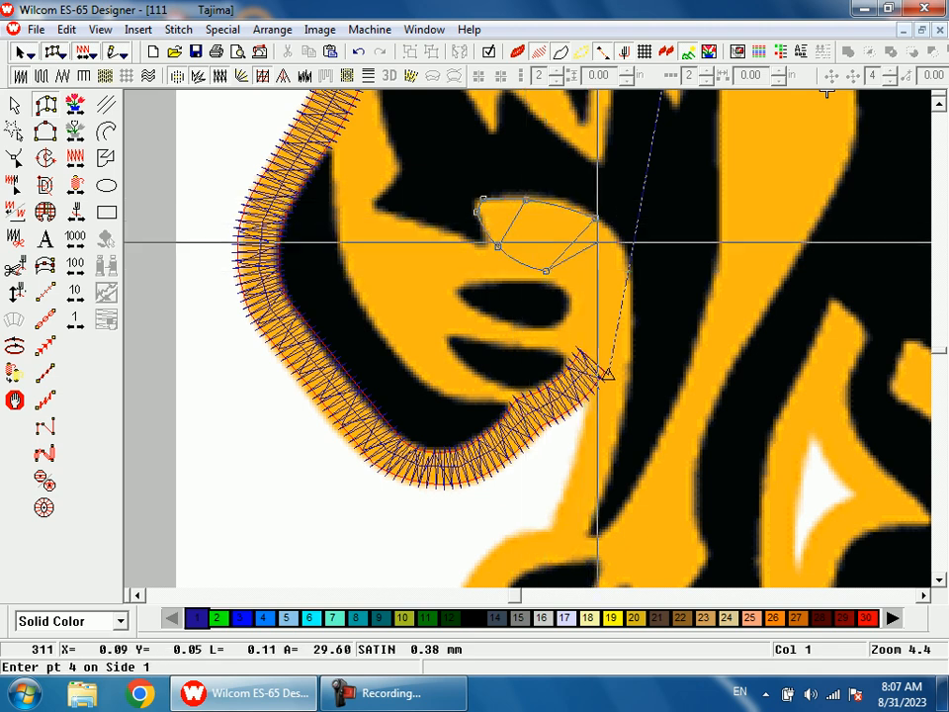
left_click(576, 295)
left_click(629, 292)
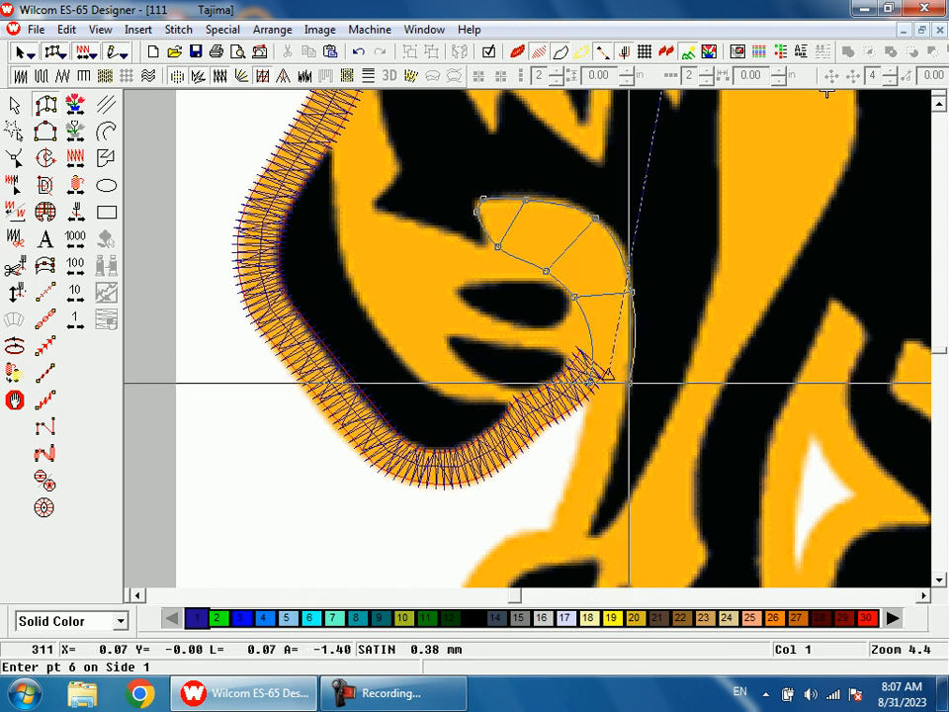
Step: Extend the column down the thin orange edge of the front leg to the standing foot and generate the satin stitches
key("shift+z")
key("b")
left_click_drag(585, 519, 545, 386)
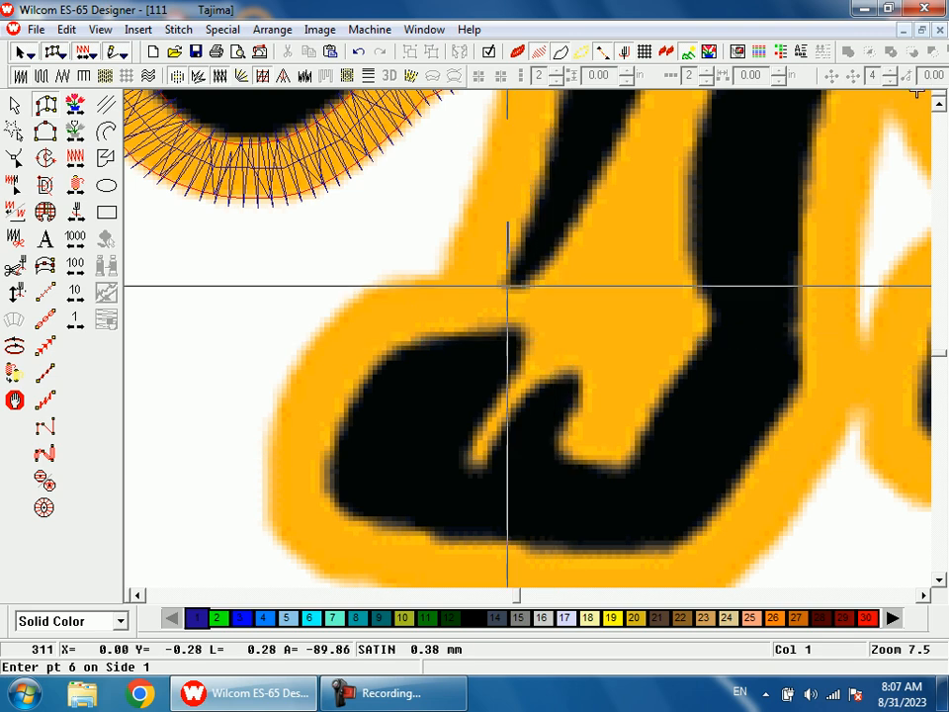
left_click(442, 286)
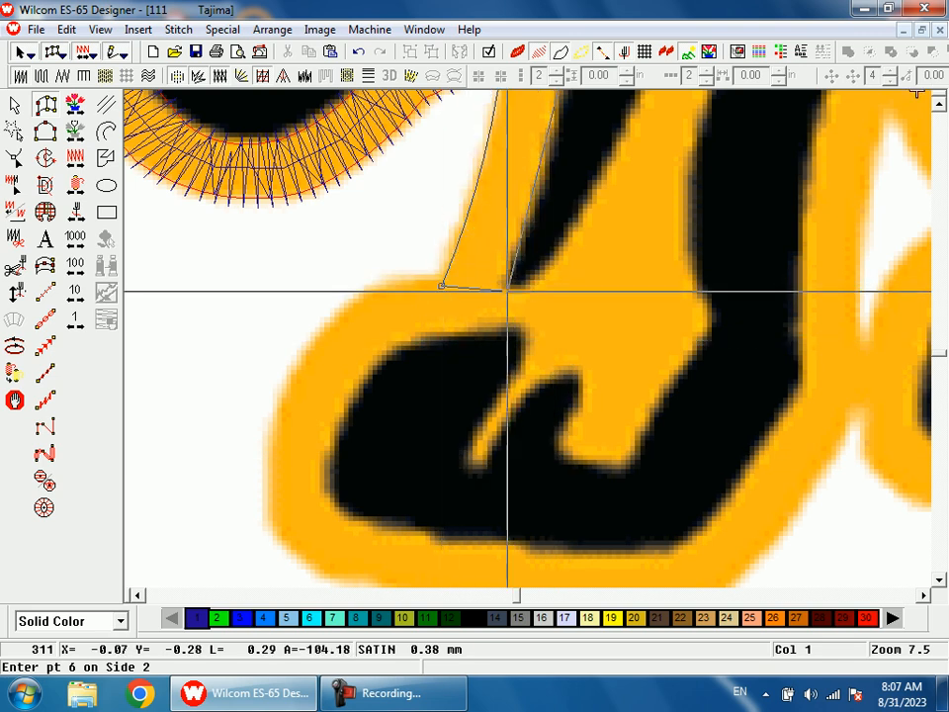
key("Return")
key("shift+z")
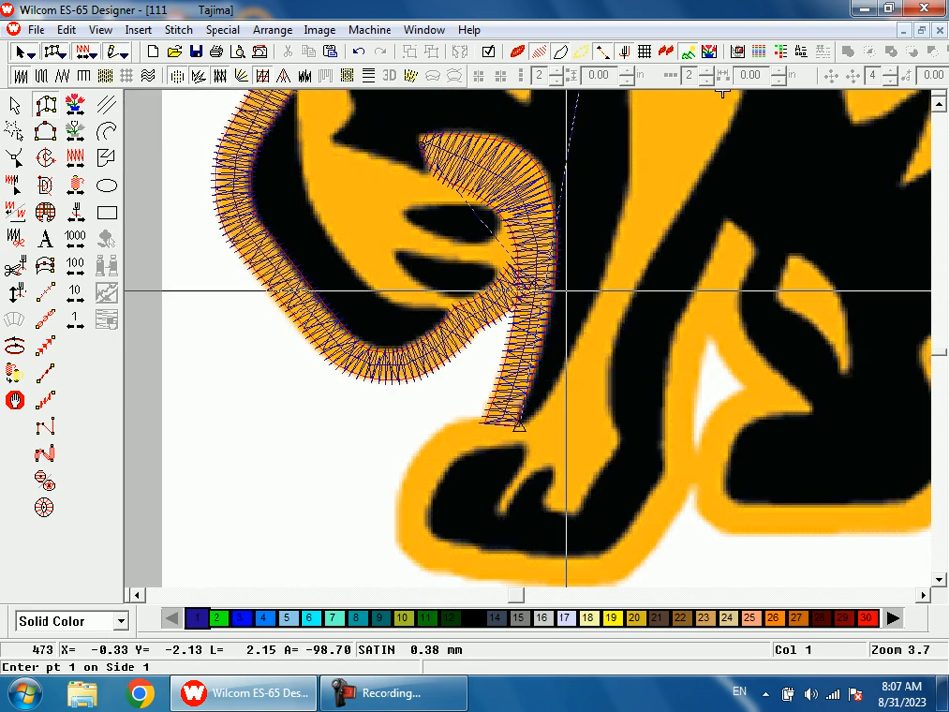
Step: Reshape the new column by adjusting its control points on both edges beside the raised paw's toe gaps
key("h")
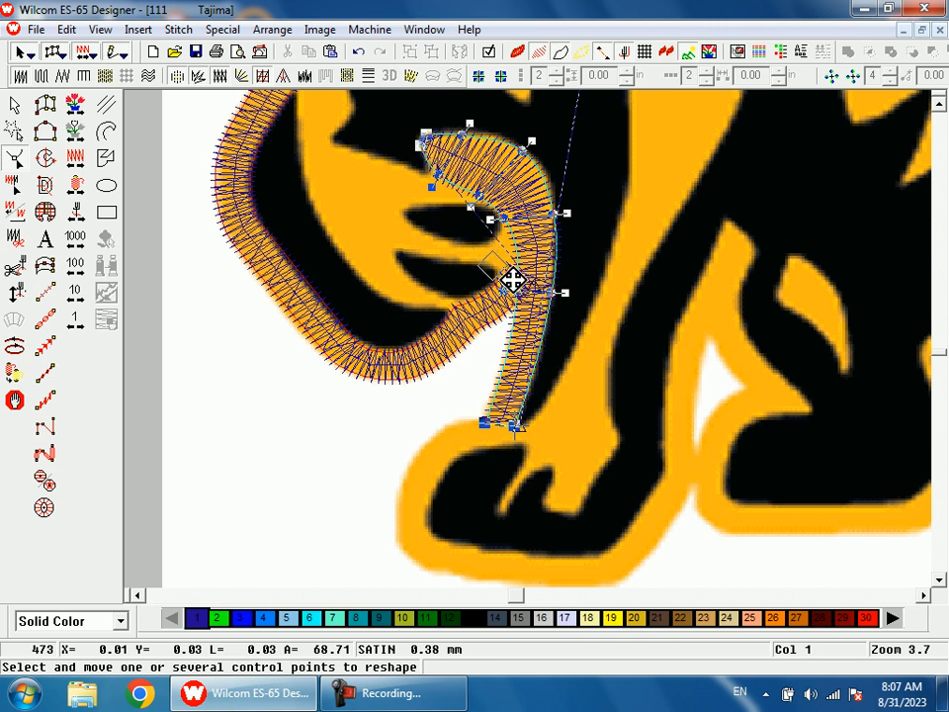
left_click_drag(576, 341, 576, 345)
scroll(576, 346, "up", 1)
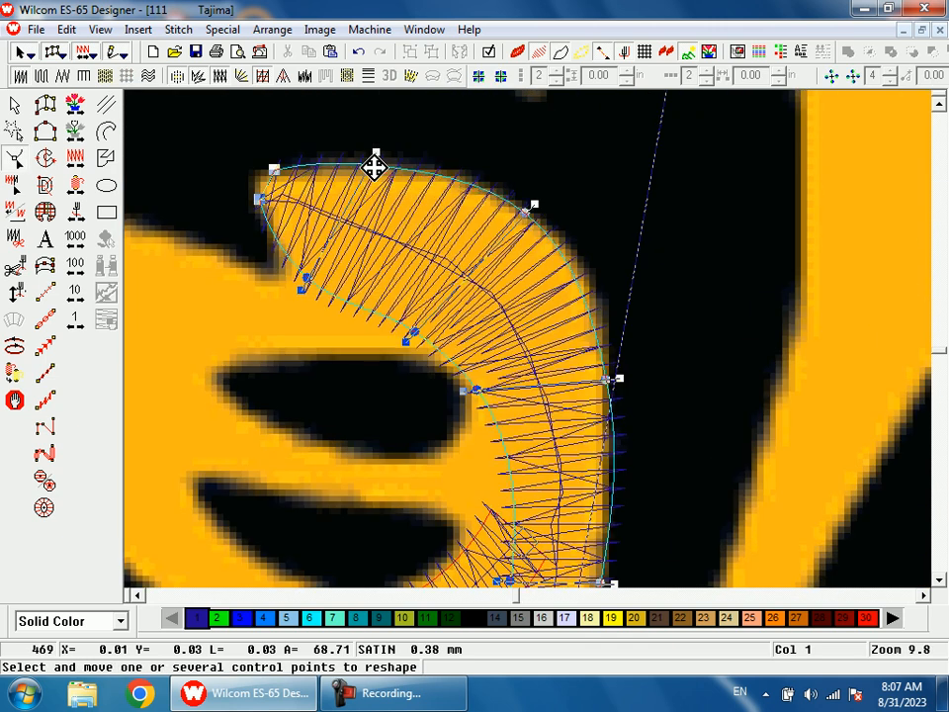
scroll(376, 176, "down", 1)
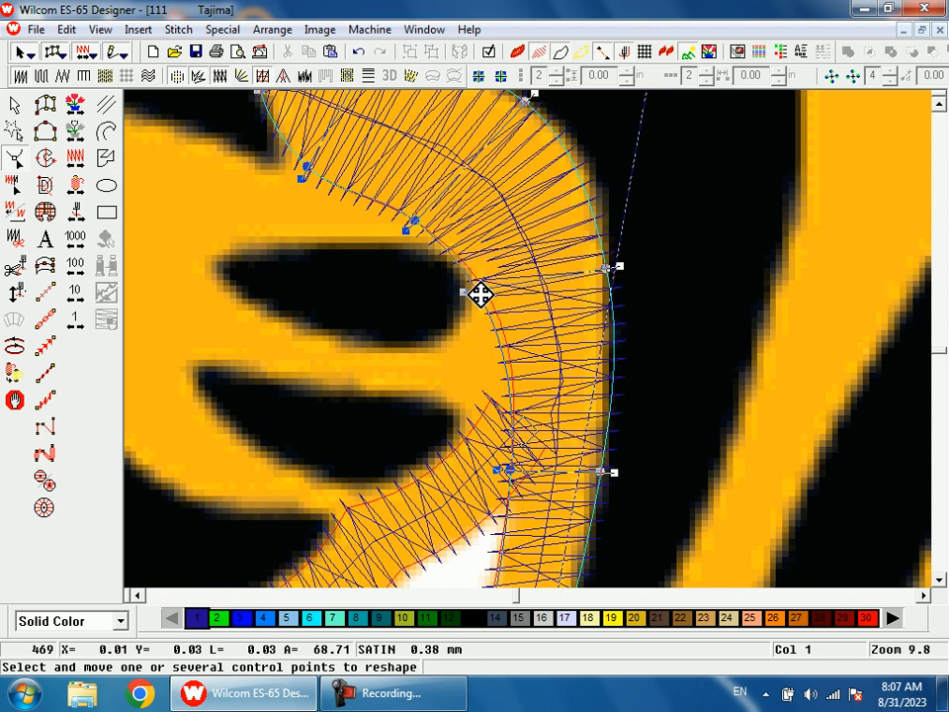
left_click_drag(481, 295, 476, 293)
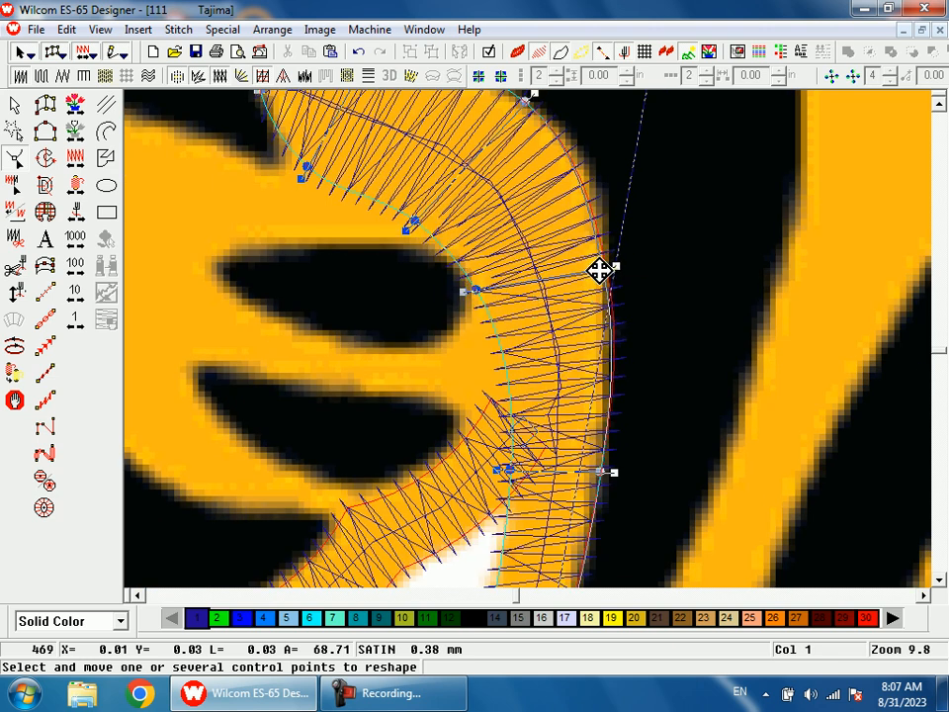
scroll(557, 316, "down", 1)
left_click(478, 318)
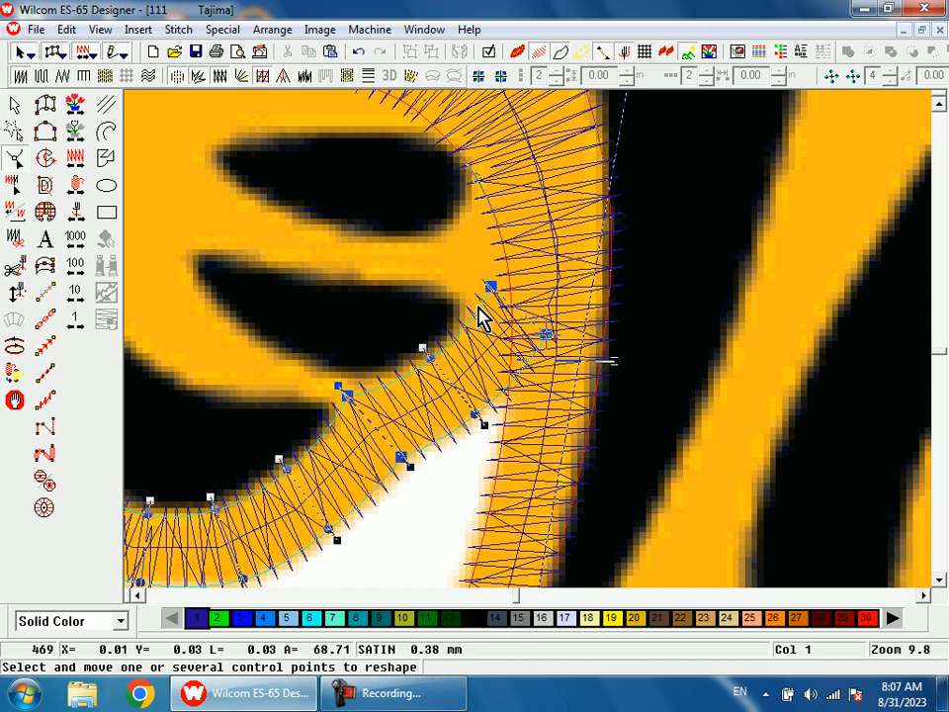
key("Return")
key("shift+z")
key("shift+z")
key("Escape")
Step: Start a new satin column on the orange band above the standing front foot, just below the finished leg column
key("space")
key("shift+z")
key("b")
left_click_drag(526, 449, 508, 363)
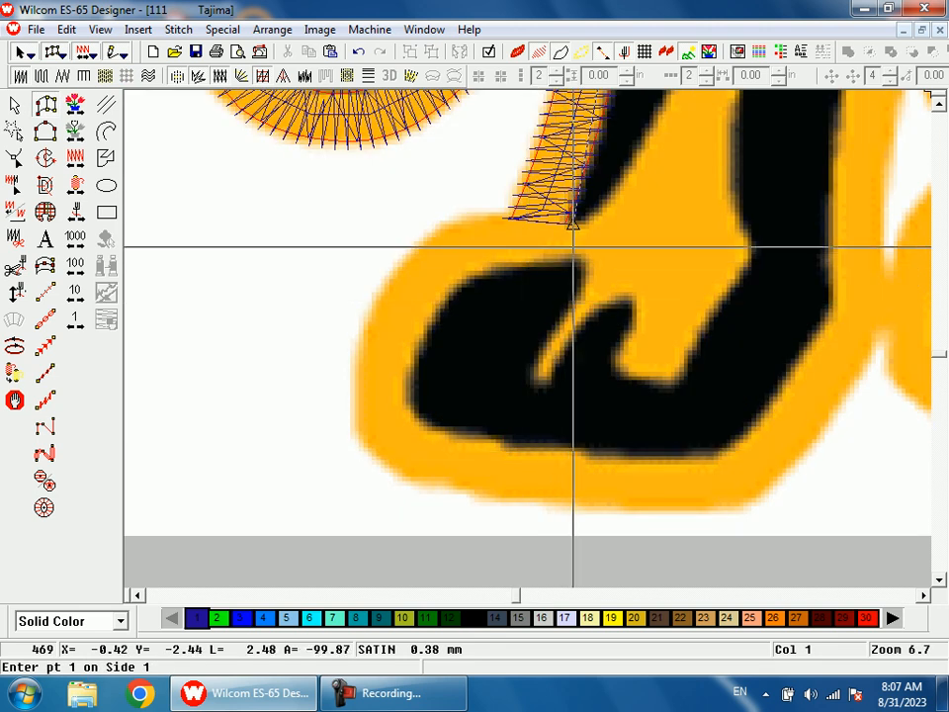
left_click(600, 219)
left_click(592, 262)
left_click(573, 225)
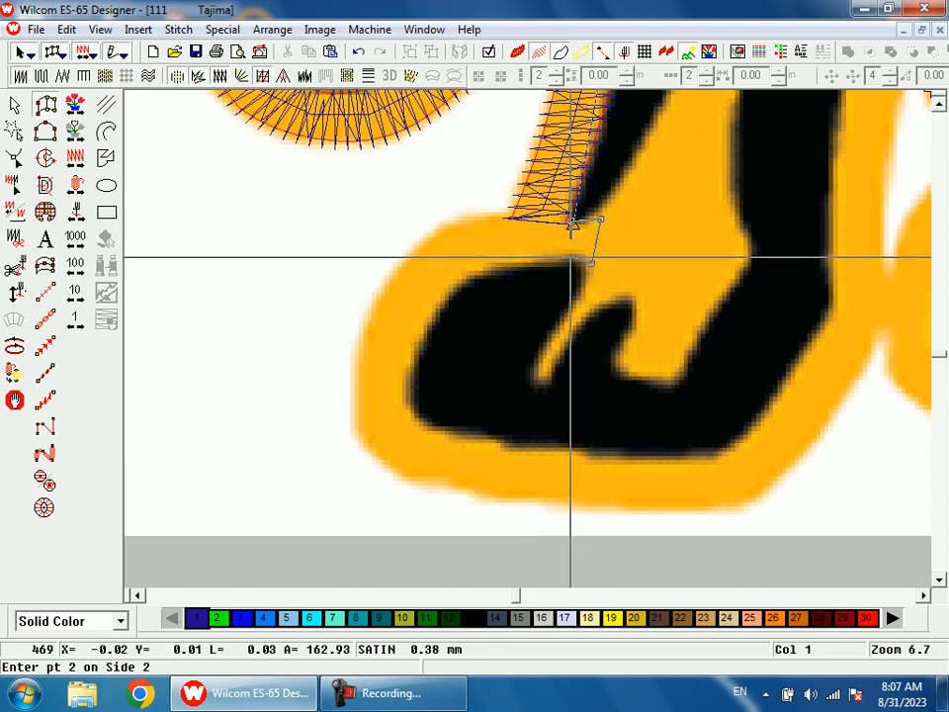
left_click(570, 262)
Step: Trace the column over the foot's upper curve and down its front edge with paired edge points
left_click(519, 216)
left_click(522, 261)
left_click(457, 219)
left_click(484, 269)
left_click(409, 258)
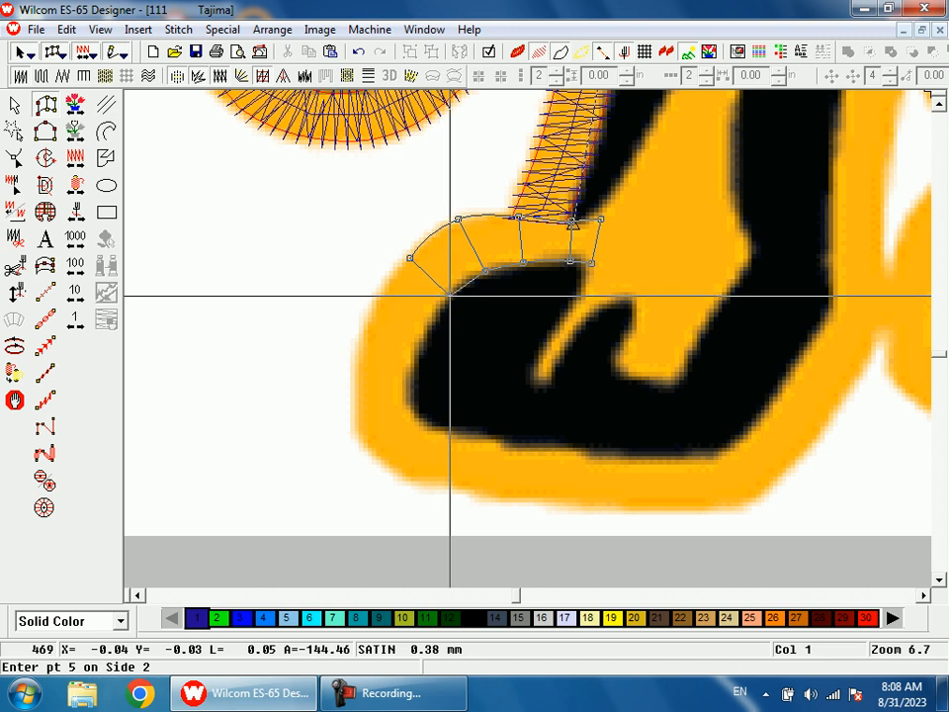
left_click(452, 295)
left_click(358, 347)
left_click(417, 354)
Step: Continue the column around the rounded lower toe corner of the standing front foot
left_click(356, 423)
left_click(414, 403)
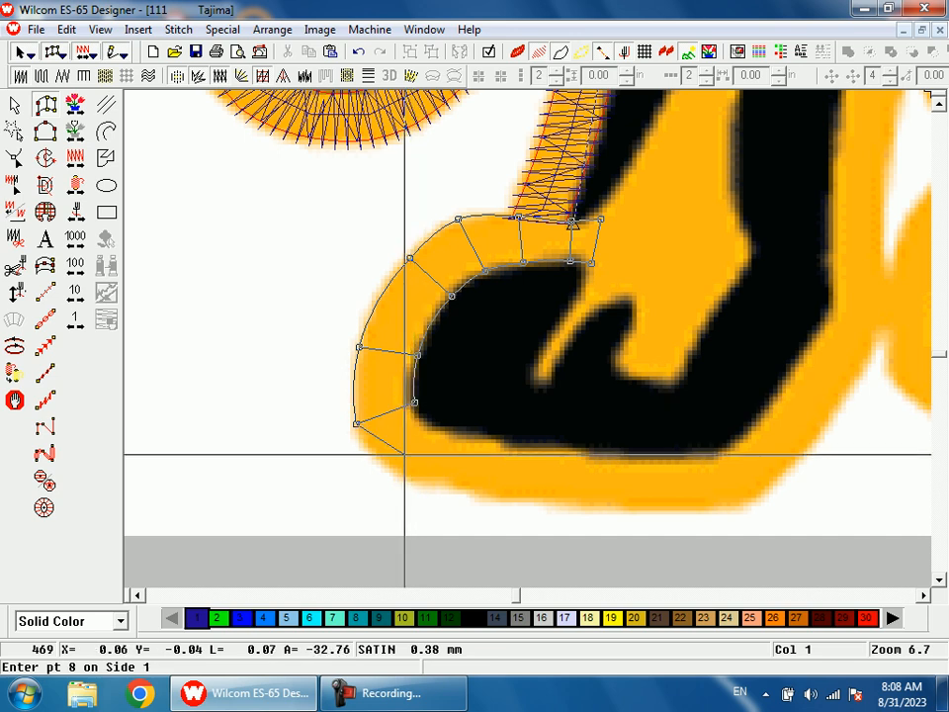
left_click(399, 471)
left_click(430, 426)
left_click(446, 482)
left_click(463, 436)
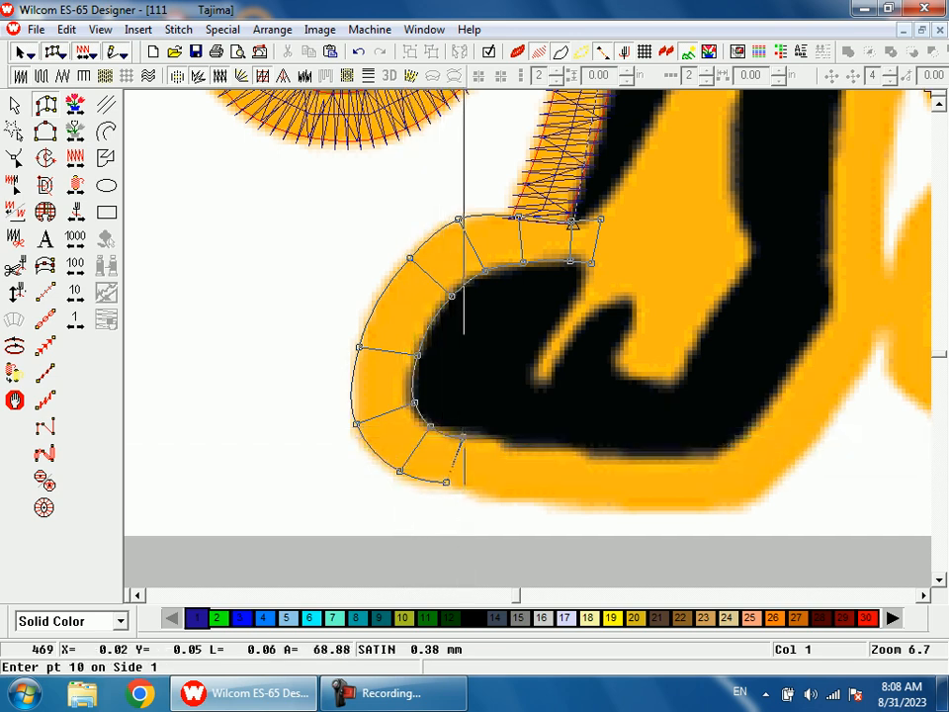
Step: Trace the column along the orange band under the sole of the standing front foot with paired edge points
left_click(496, 497)
left_click(508, 450)
left_click(560, 500)
left_click(569, 454)
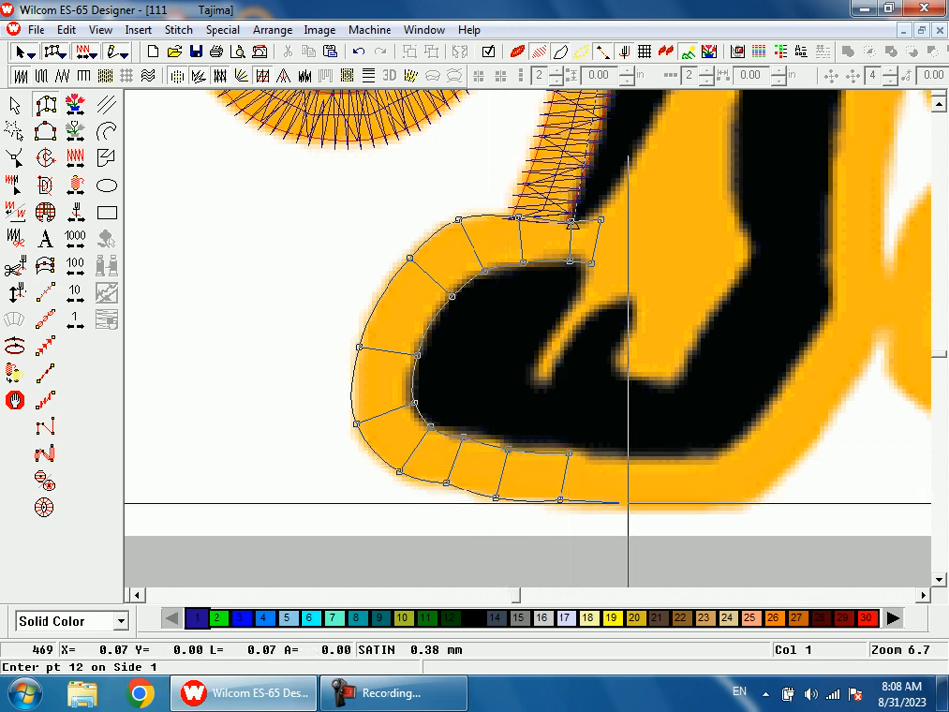
left_click(639, 507)
left_click(639, 464)
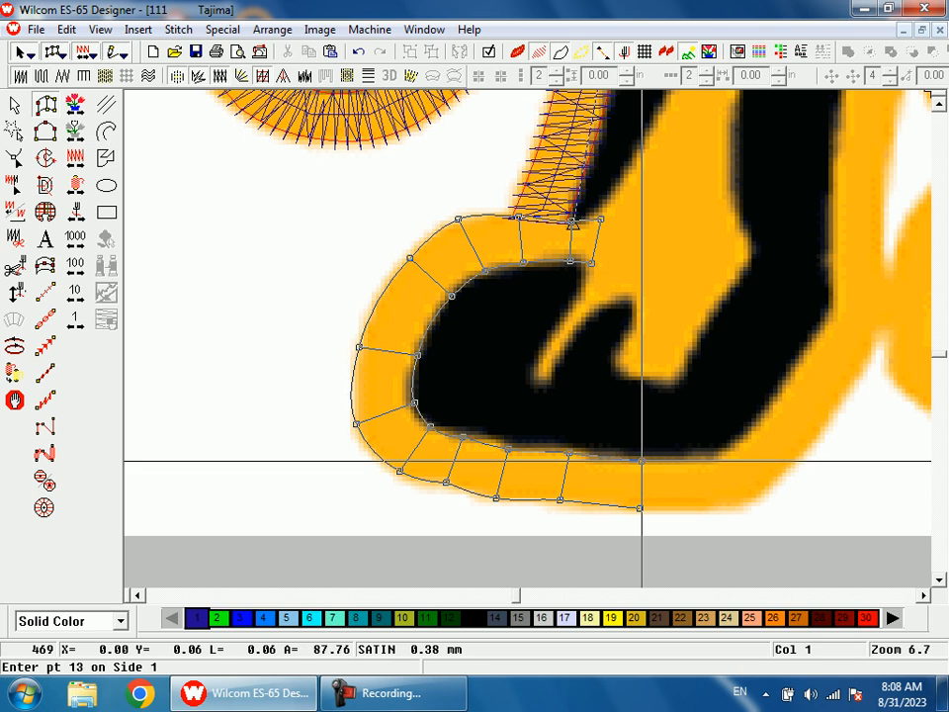
left_click(712, 507)
left_click(704, 460)
Step: Continue the satin column around the lower heel corner of the standing front foot with paired edge points
left_click(754, 498)
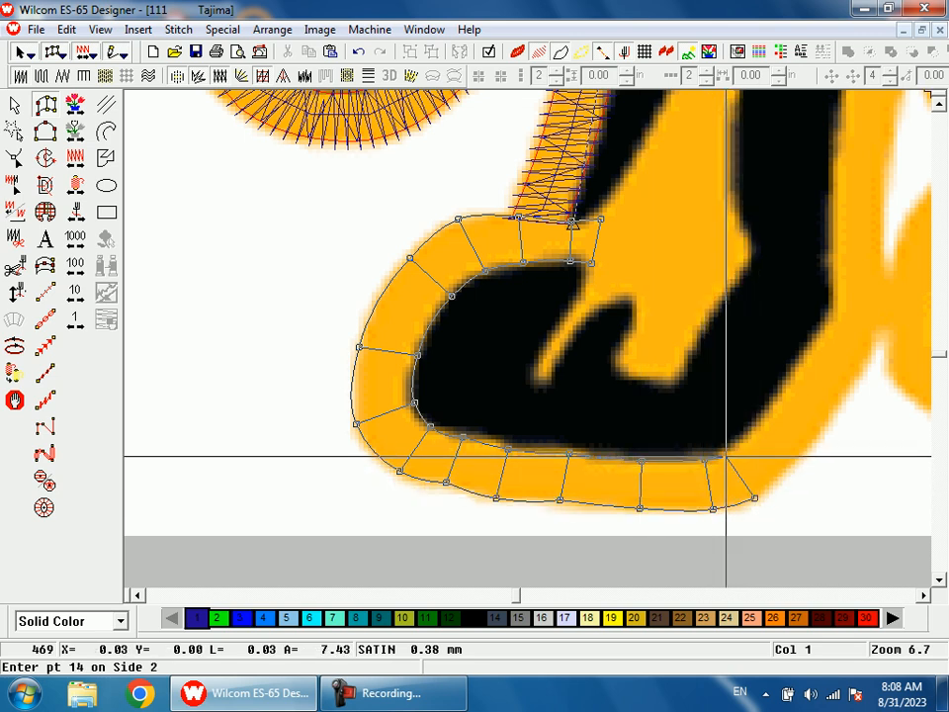
left_click(726, 457)
left_click(611, 433)
left_click(571, 404)
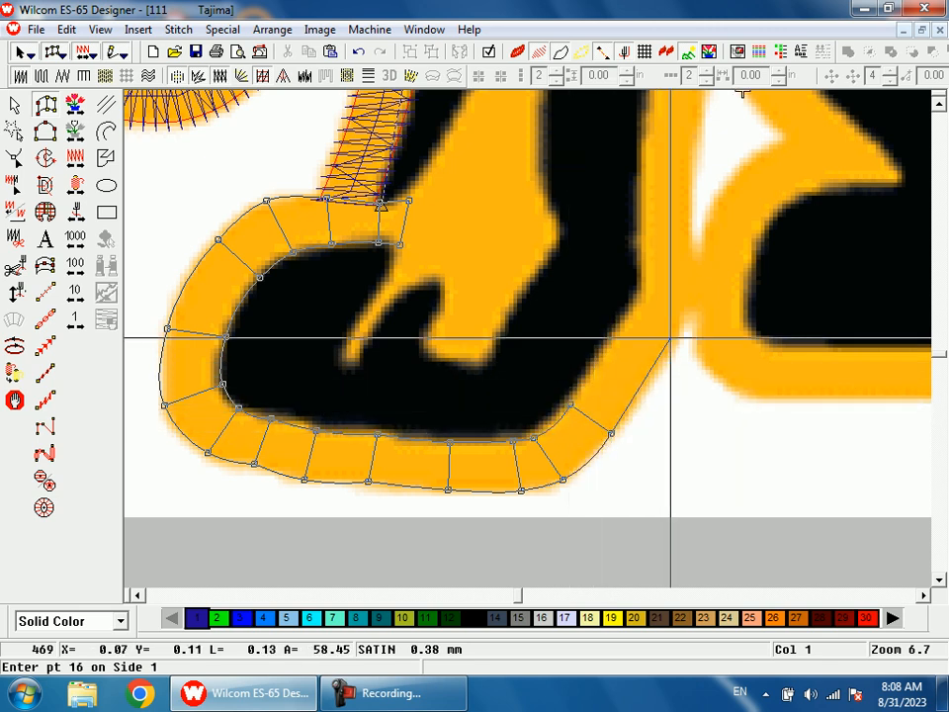
Step: Trace the column up the heel and the orange band behind the standing front leg, and finish it to generate stitches
left_click(677, 335)
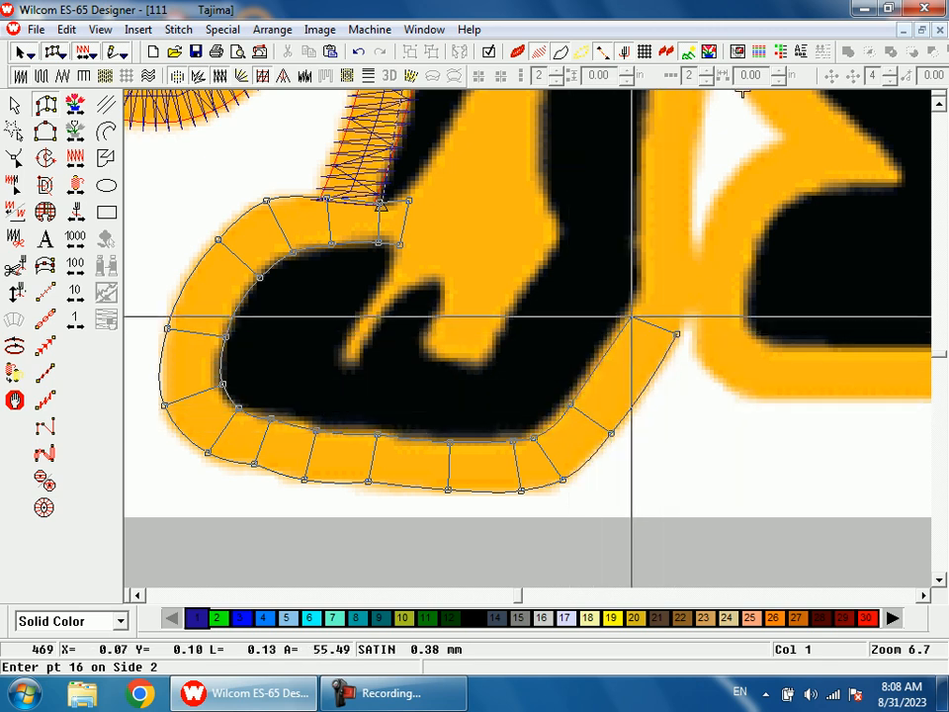
left_click(691, 288)
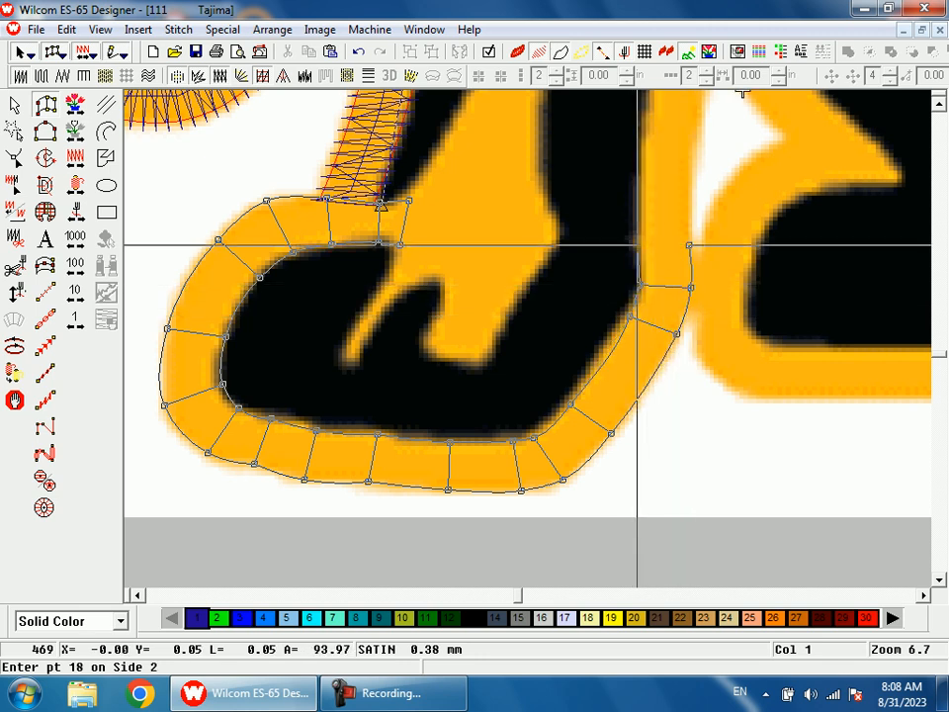
left_click(638, 244)
left_click(563, 237)
left_click(615, 239)
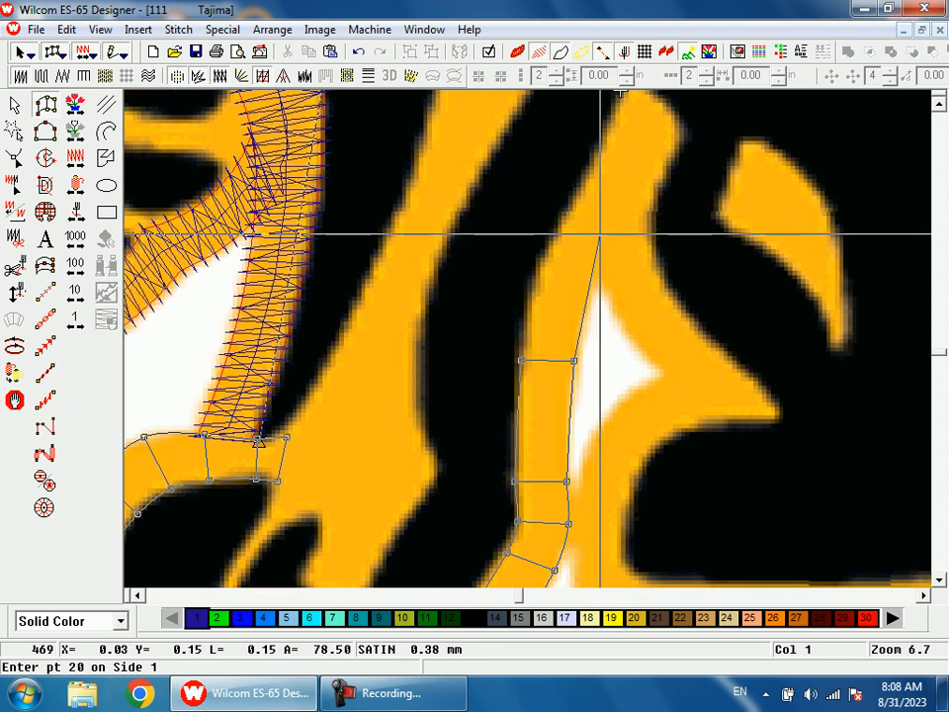
left_click(629, 192)
left_click(602, 165)
key("Return")
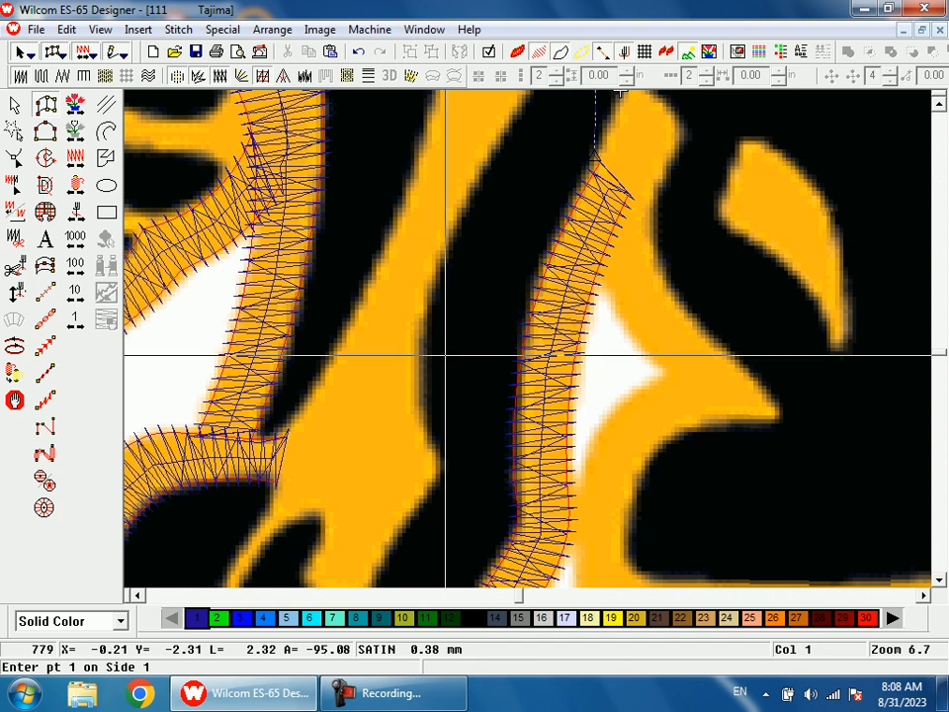
Step: Start a new satin column at the upper tip of the orange band joining the finished leg column, and trace its upper part
key("h")
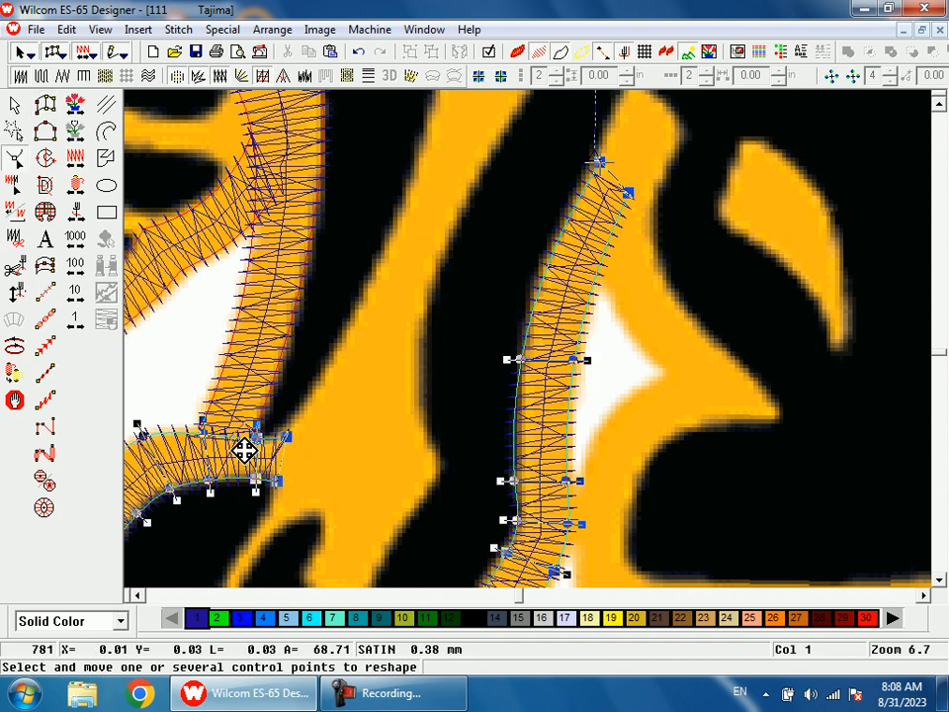
key("Escape")
key("shift+z")
key("shift+z")
key("b")
left_click_drag(553, 282, 602, 412)
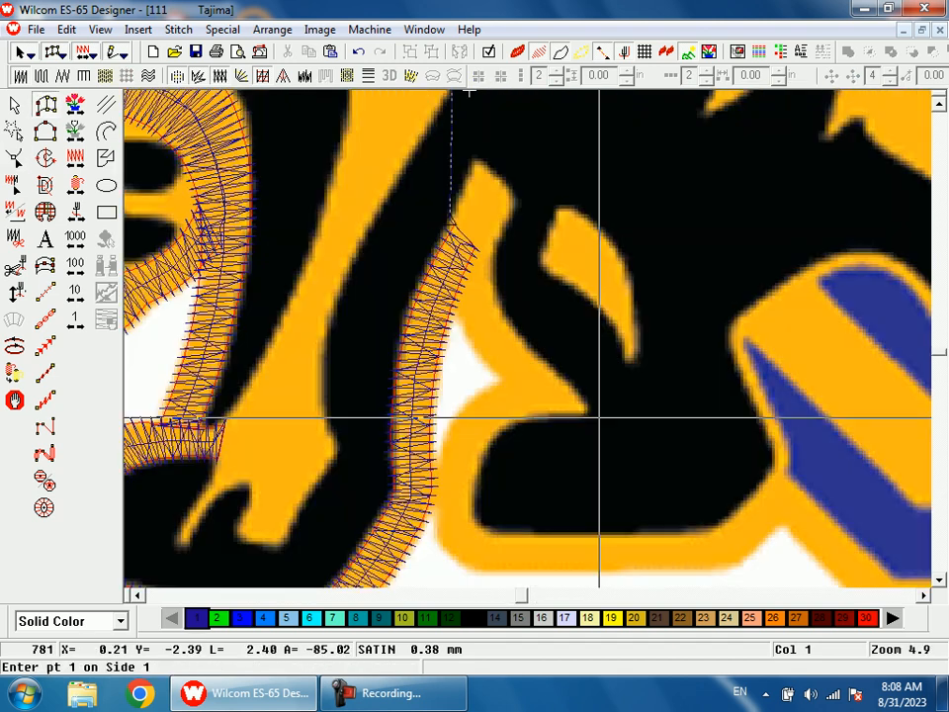
left_click(475, 161)
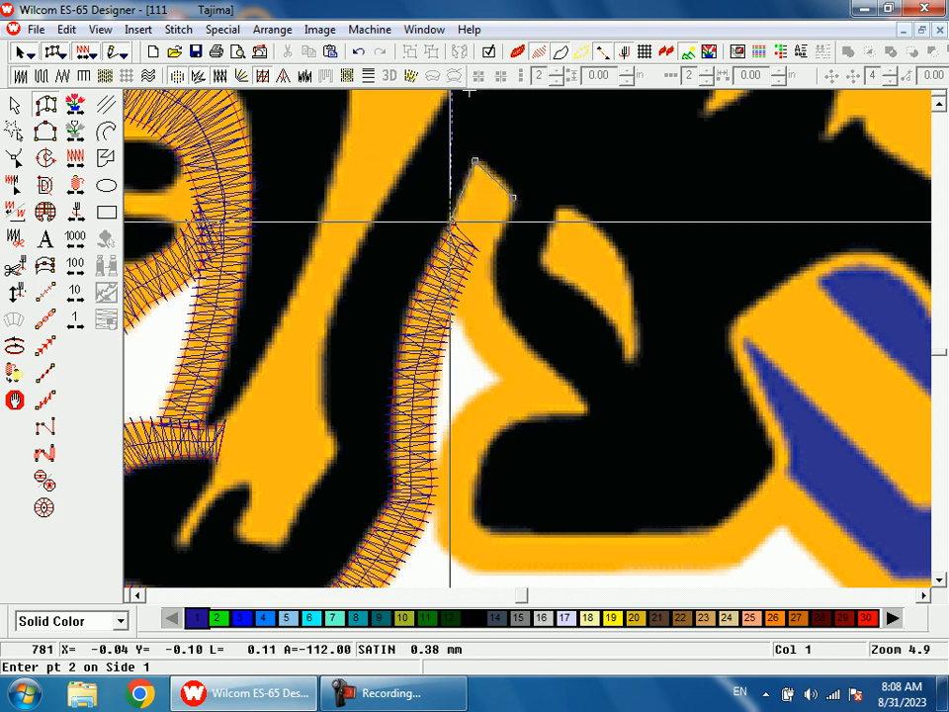
left_click(451, 228)
left_click(498, 238)
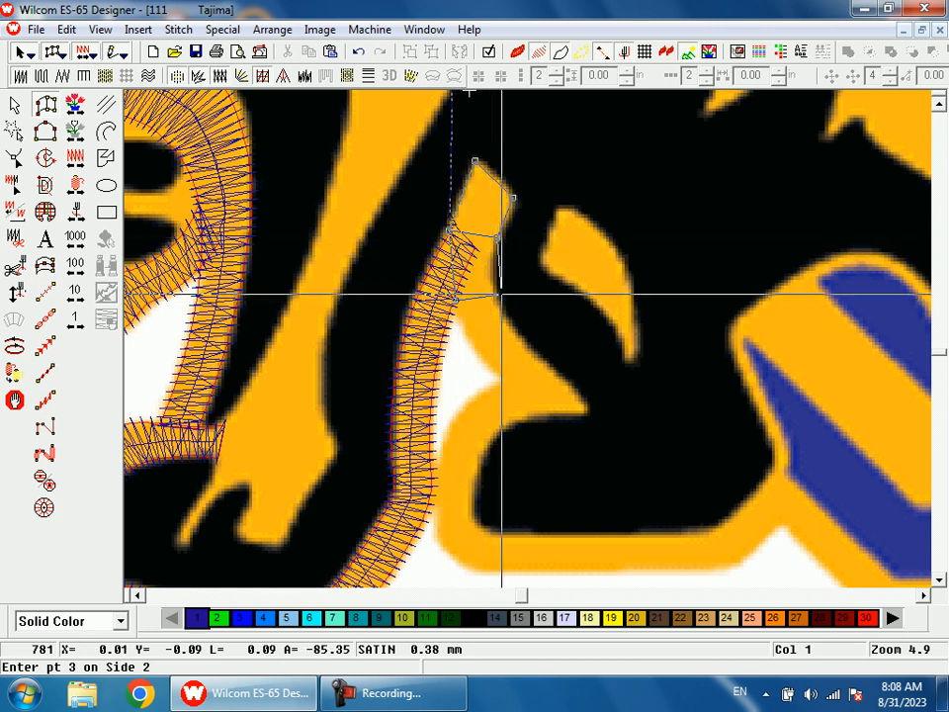
Step: Trace the column down the curved branch beside the white gap, finish it near the pointed tip, and check its control points
key("shift+z")
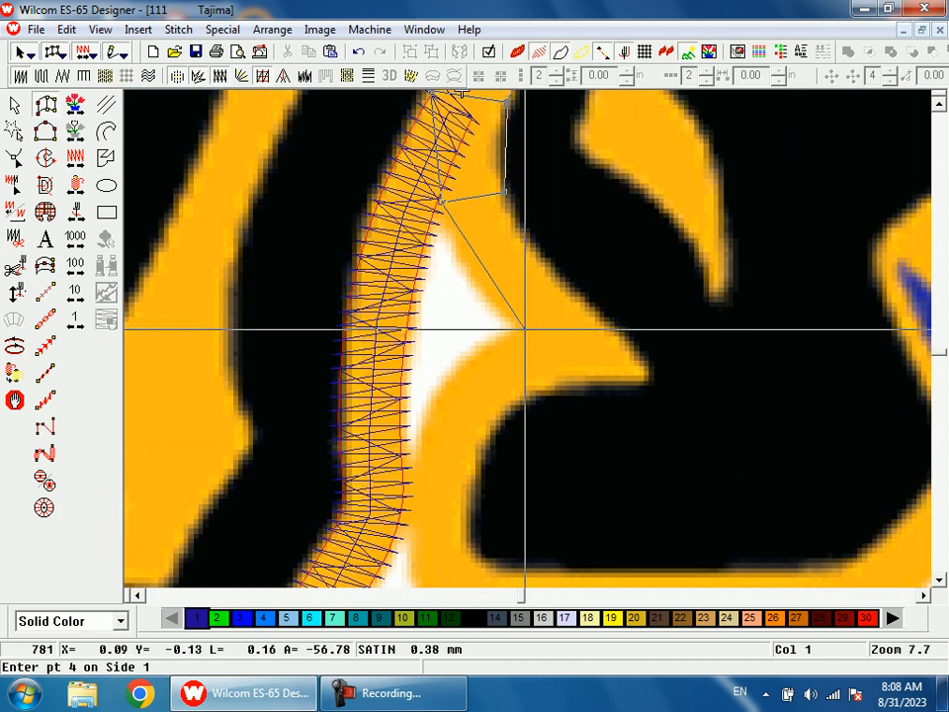
left_click(498, 309)
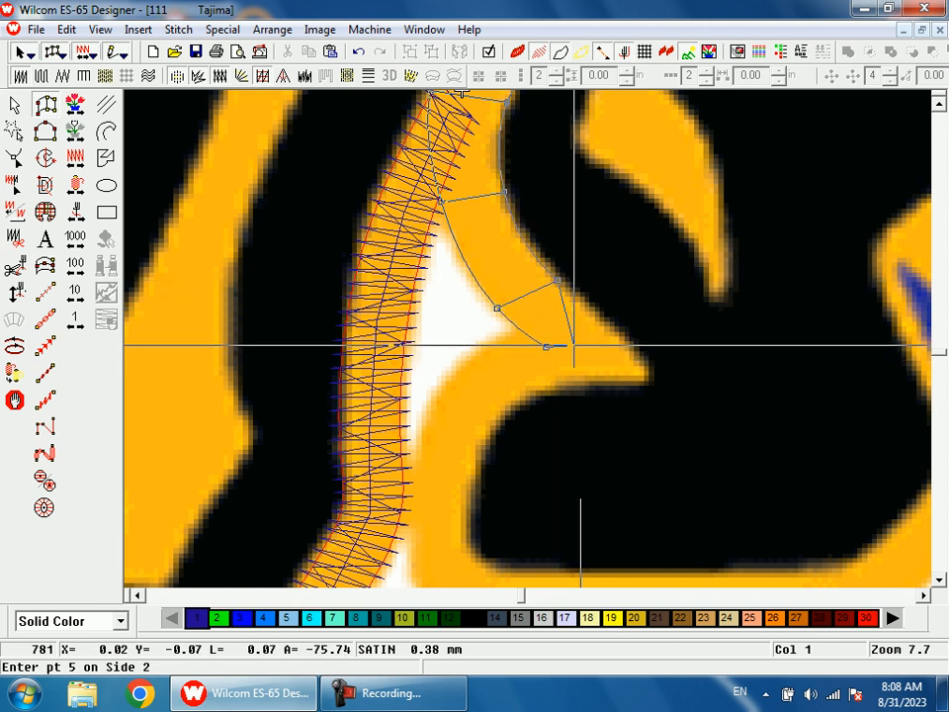
left_click(621, 346)
key("Return")
key("h")
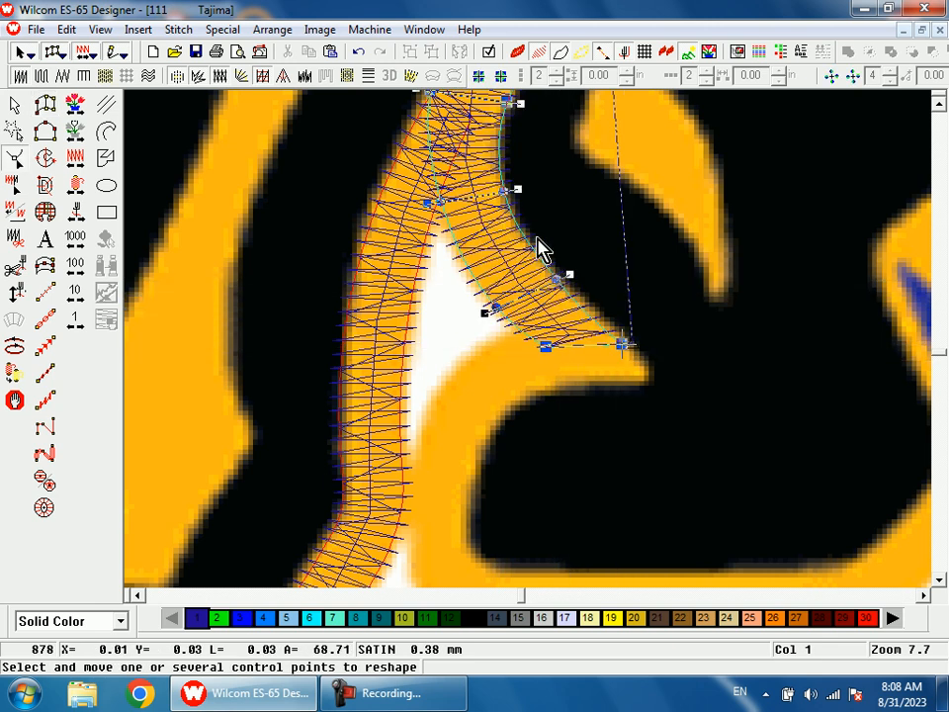
scroll(535, 267, "up", 2)
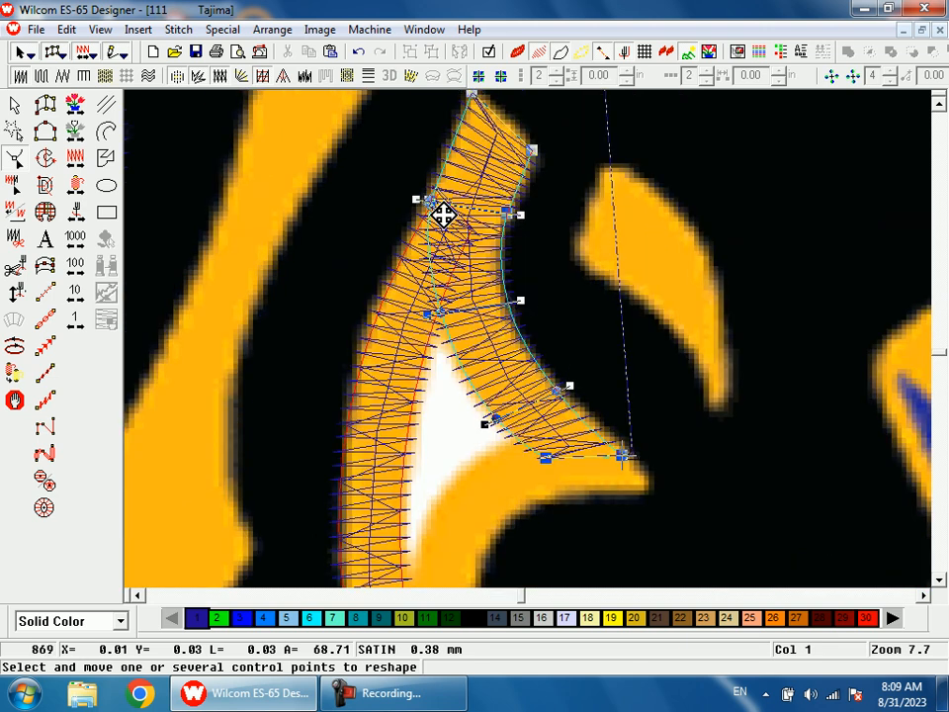
scroll(665, 316, "down", 4)
Step: Start a new satin column at the pointed orange tip above the other front foot and trace it over the foot's upper curve
key("a")
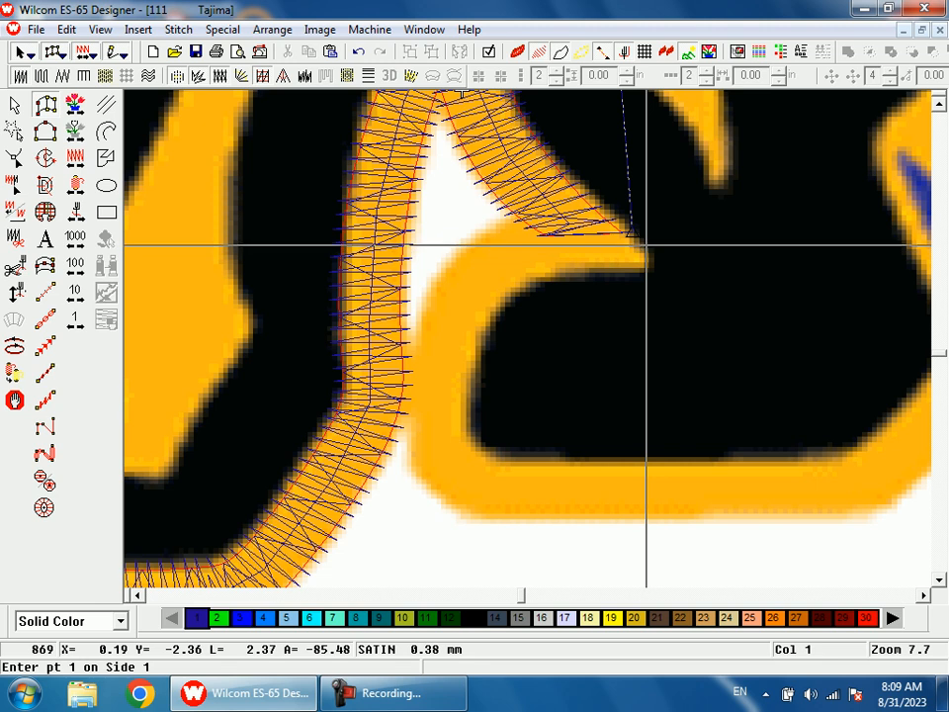
left_click(647, 267)
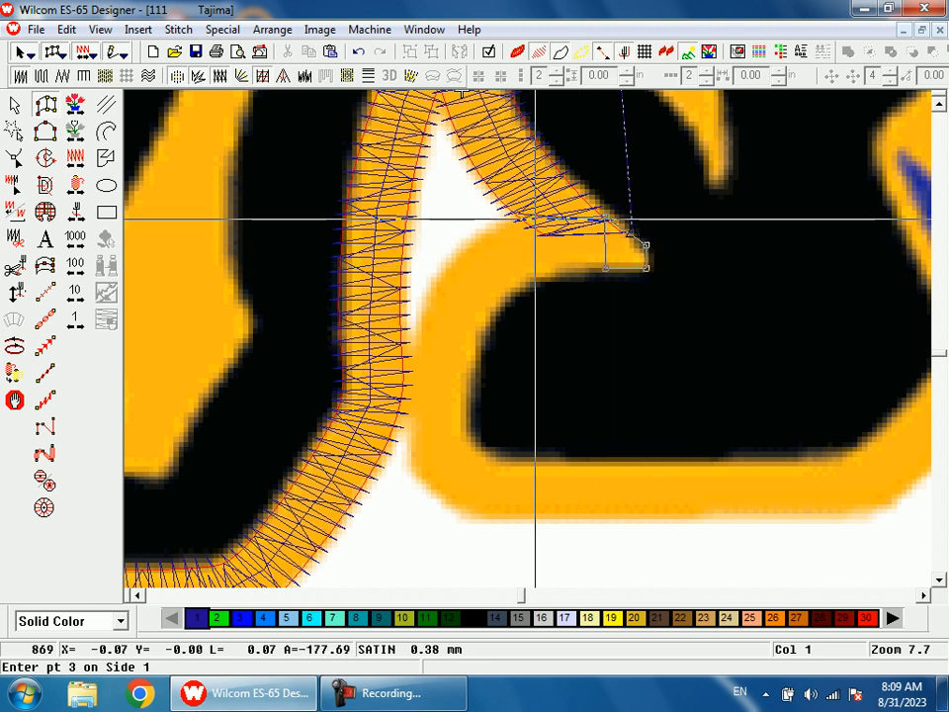
left_click(548, 276)
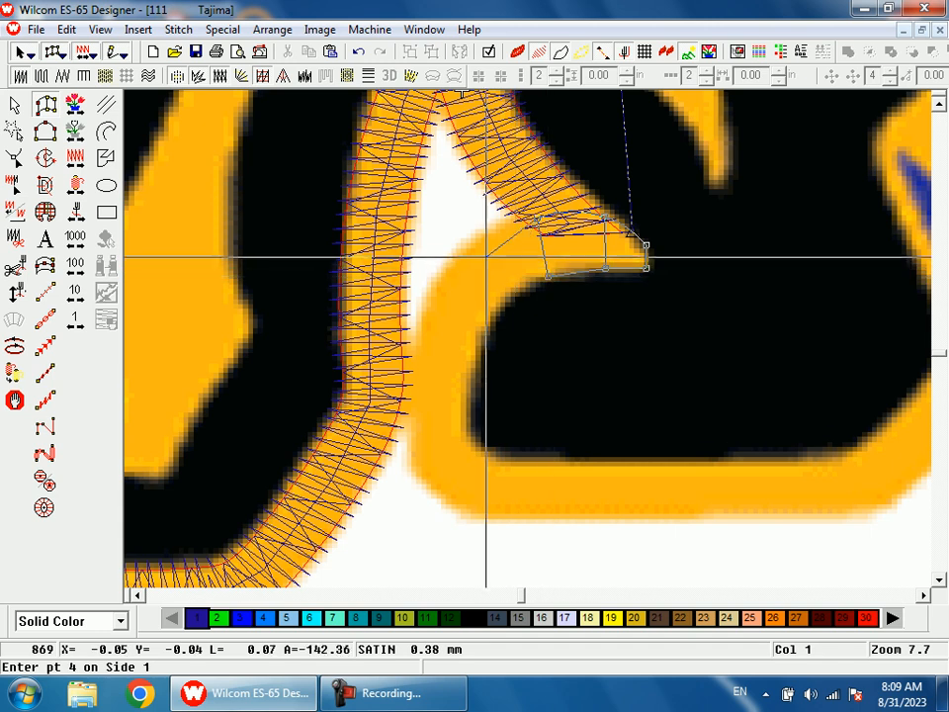
left_click(469, 241)
left_click(513, 295)
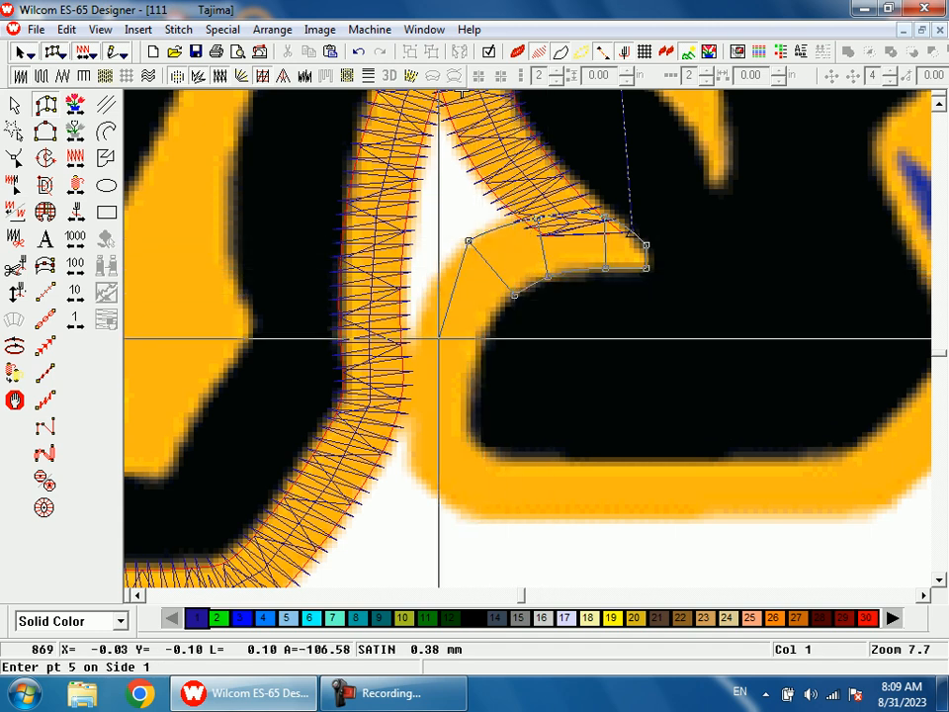
Step: Trace the column down the front edge of the other front foot and around its lower toe corner
left_click(420, 331)
left_click(486, 337)
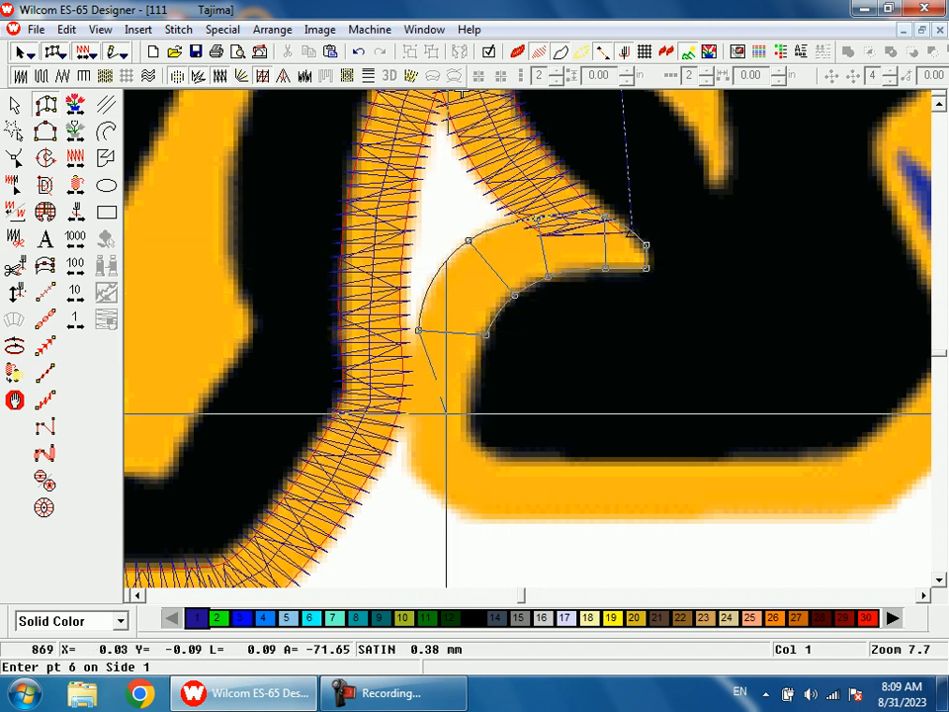
left_click(407, 423)
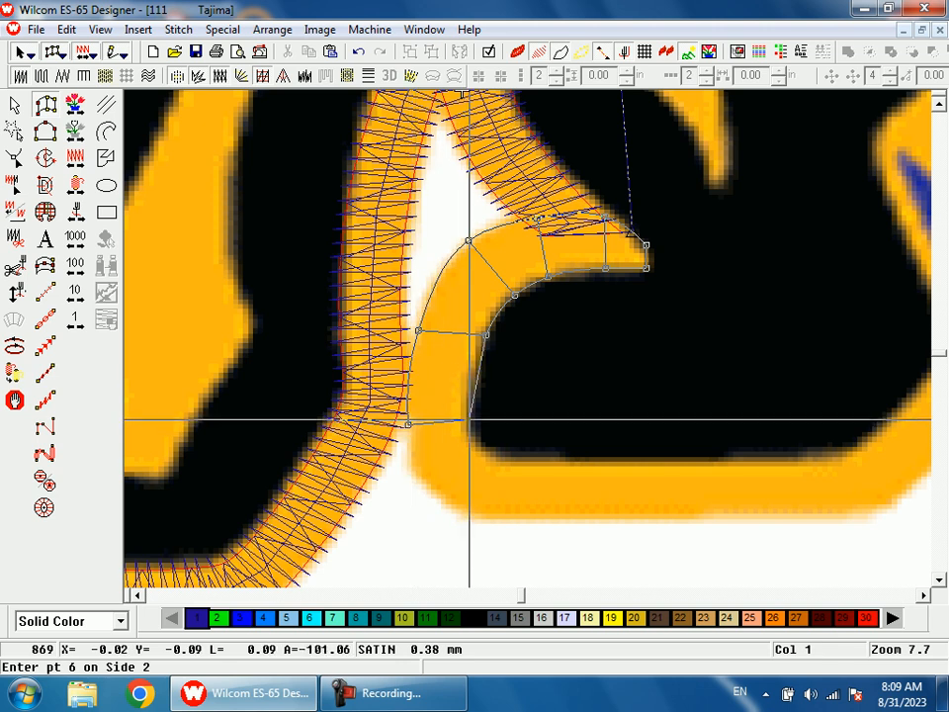
left_click(440, 496)
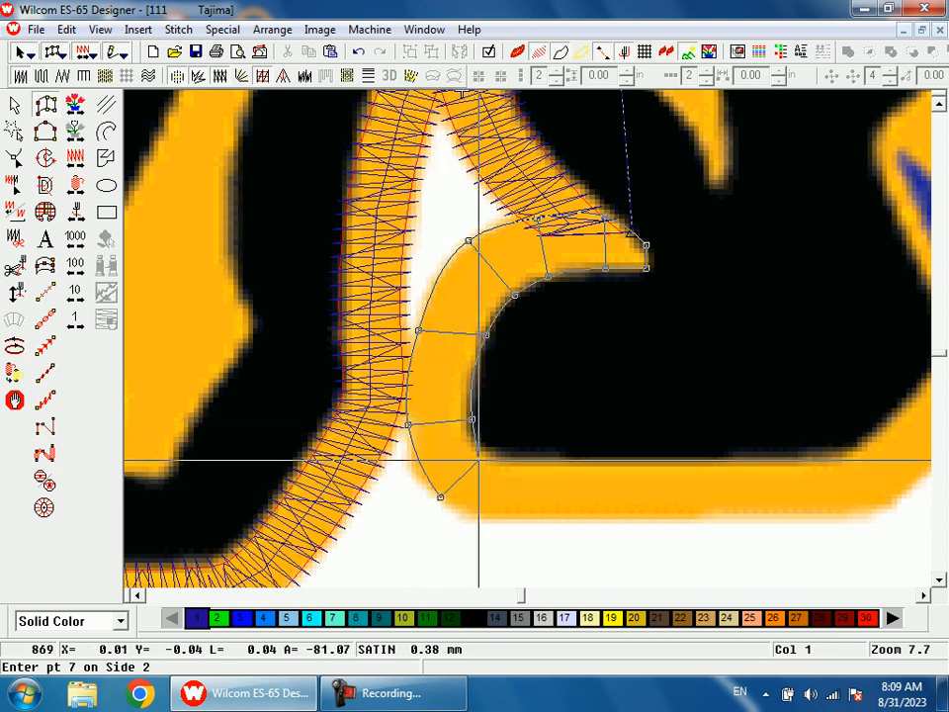
left_click(485, 456)
left_click(513, 518)
left_click(514, 462)
Step: Trace the column along the straight orange band under the other front foot's sole up to the start of the heel curve
key("c")
left_click(650, 452)
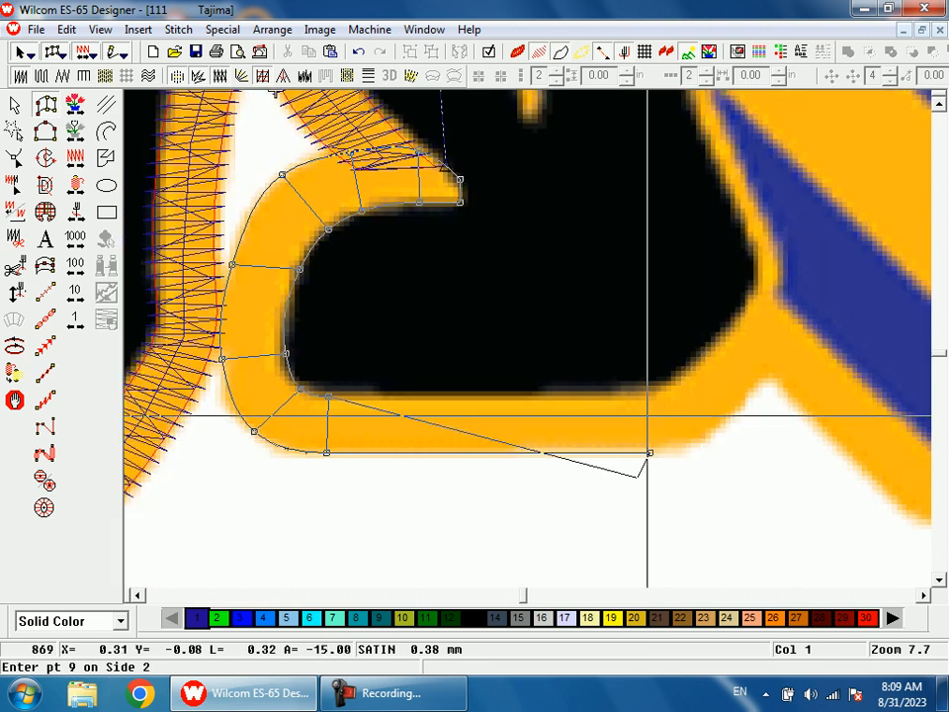
left_click(646, 397)
left_click(700, 436)
left_click(696, 438)
Step: Trace the column up the rounded heel of the other front foot where it meets the diagonal orange band
key("shift+z")
key("shift+z")
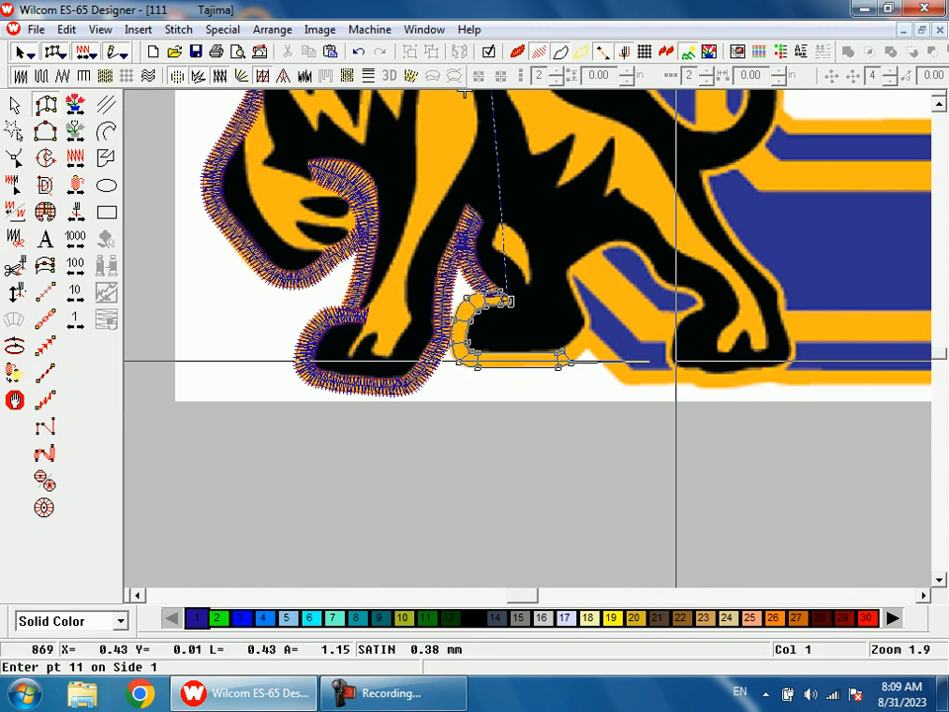
key("b")
left_click_drag(629, 435, 552, 265)
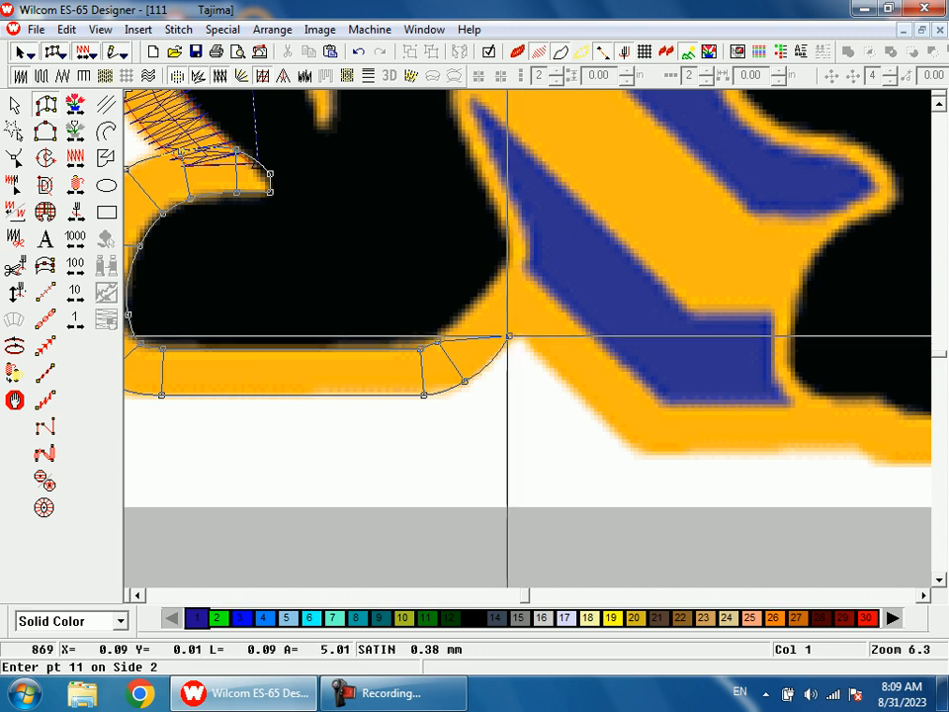
left_click(470, 309)
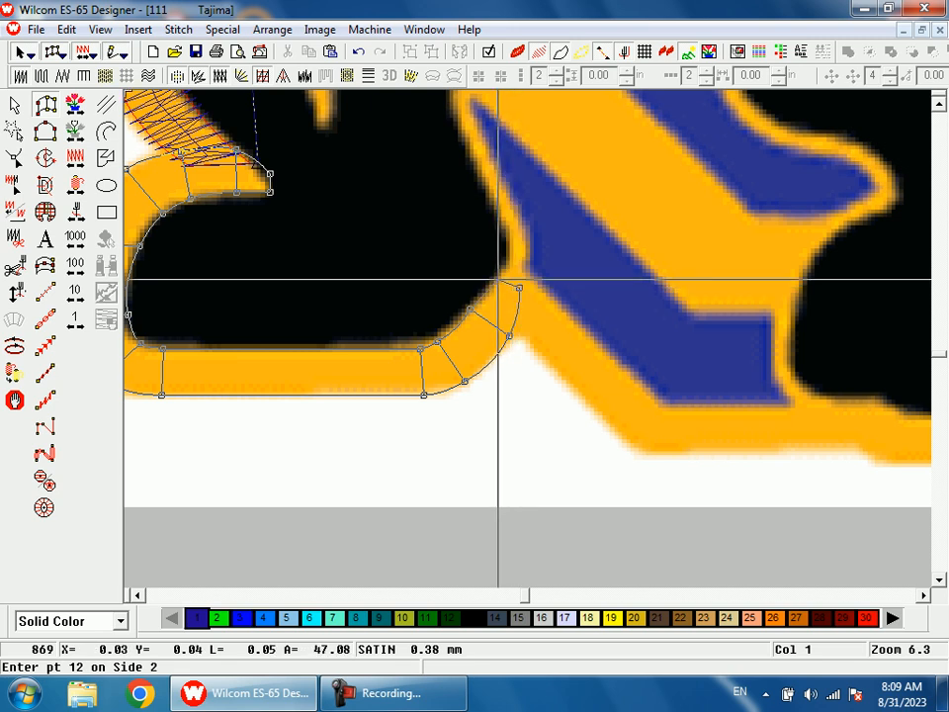
Step: Narrow the column from the top of the heel into the thin orange outline beside the lower blue stripe
key("shift+z")
key("shift+z")
key("shift+z")
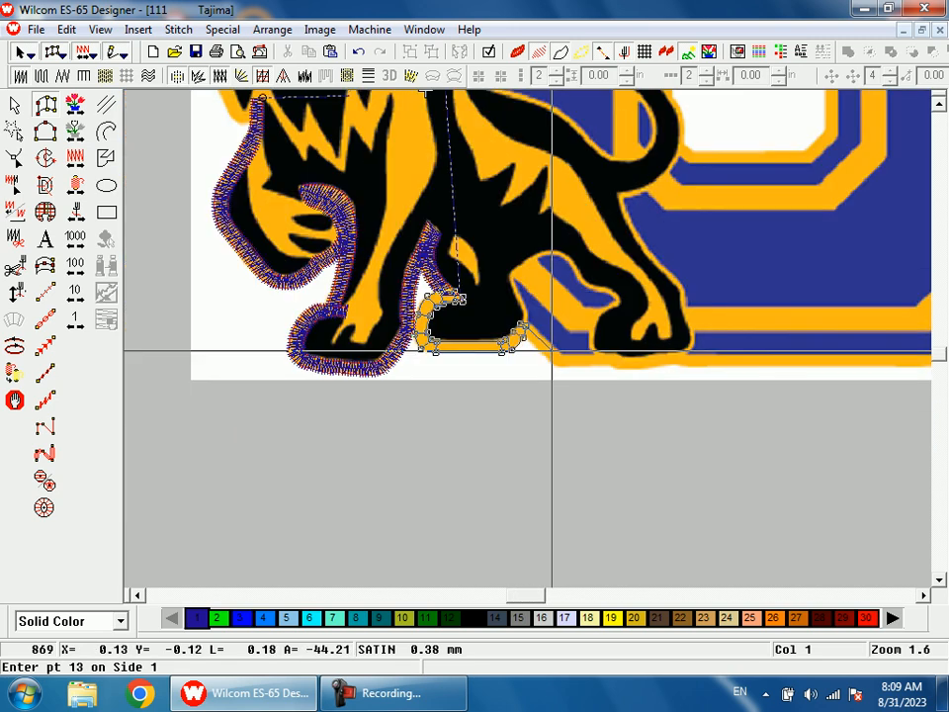
scroll(597, 399, "up", 2)
key("shift+z")
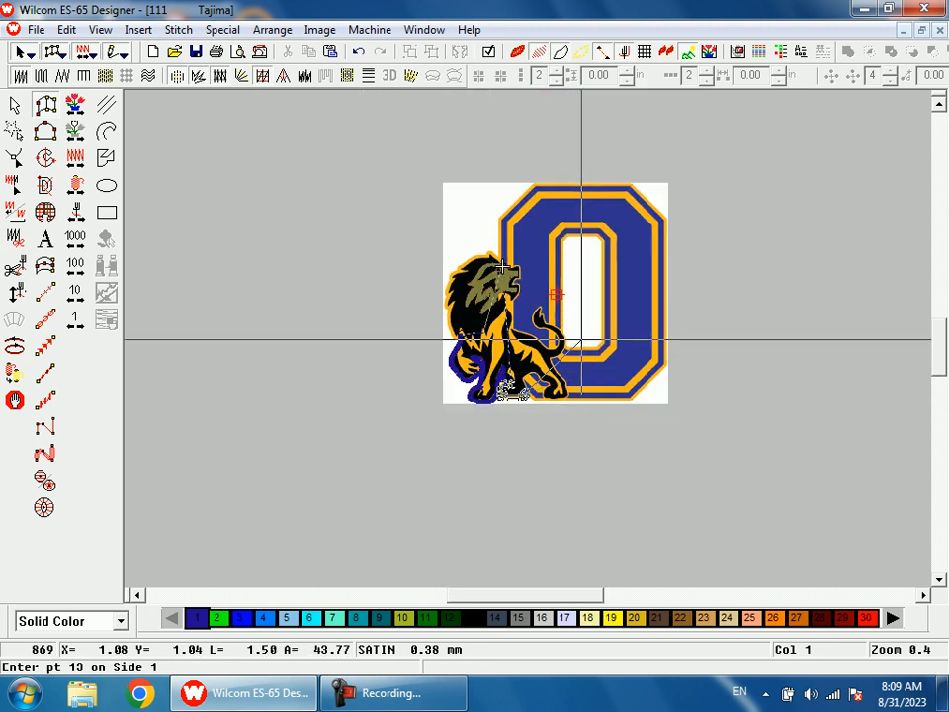
key("z")
left_click_drag(506, 386, 534, 403)
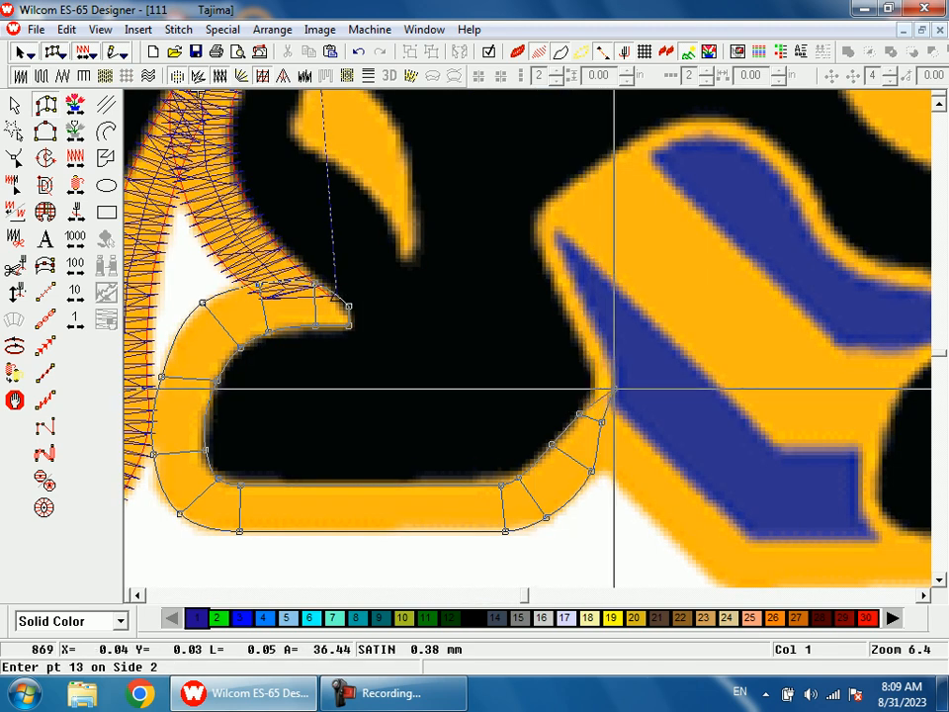
left_click(588, 367)
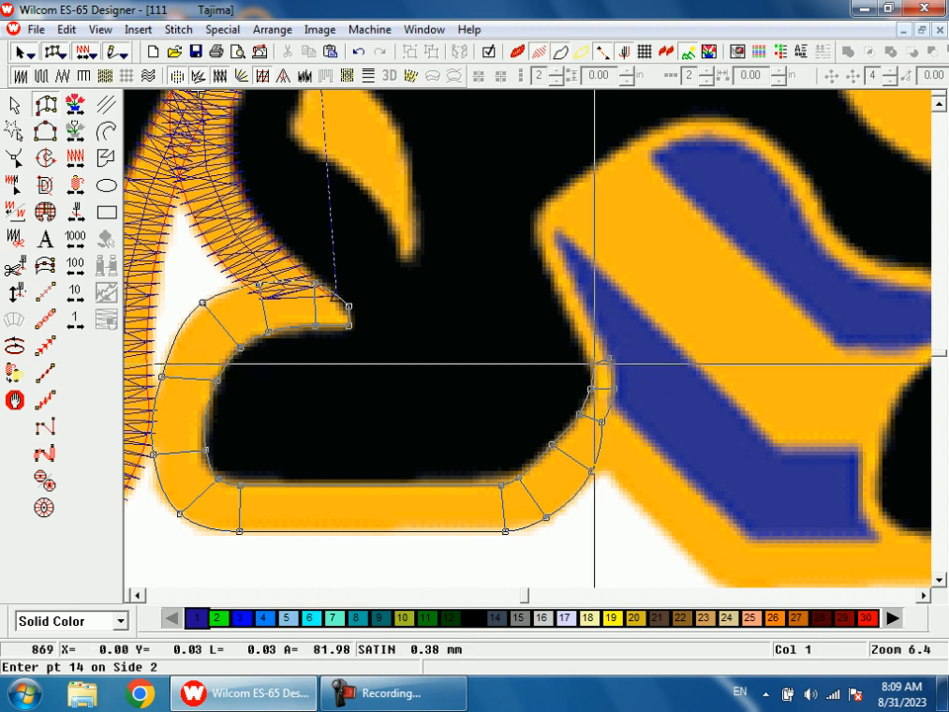
left_click(610, 359)
Step: Trace the column up the thin orange outline, around the belly-side corner, and along the slanted edge to the upper blue stripe
left_click(532, 243)
left_click(552, 228)
left_click(535, 214)
left_click(554, 219)
left_click(563, 209)
left_click(665, 131)
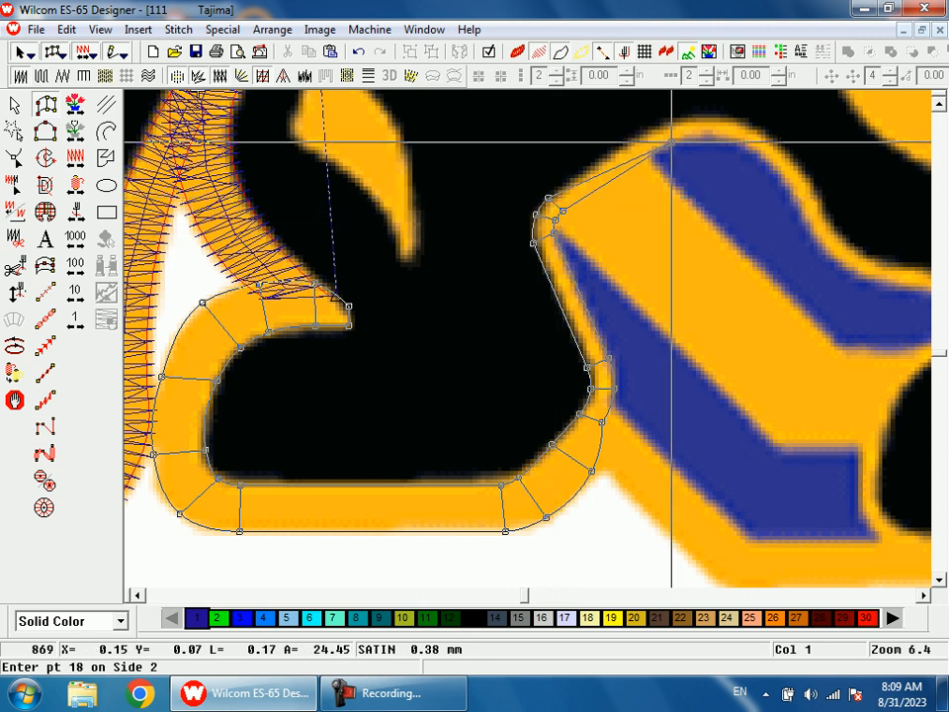
left_click(662, 126)
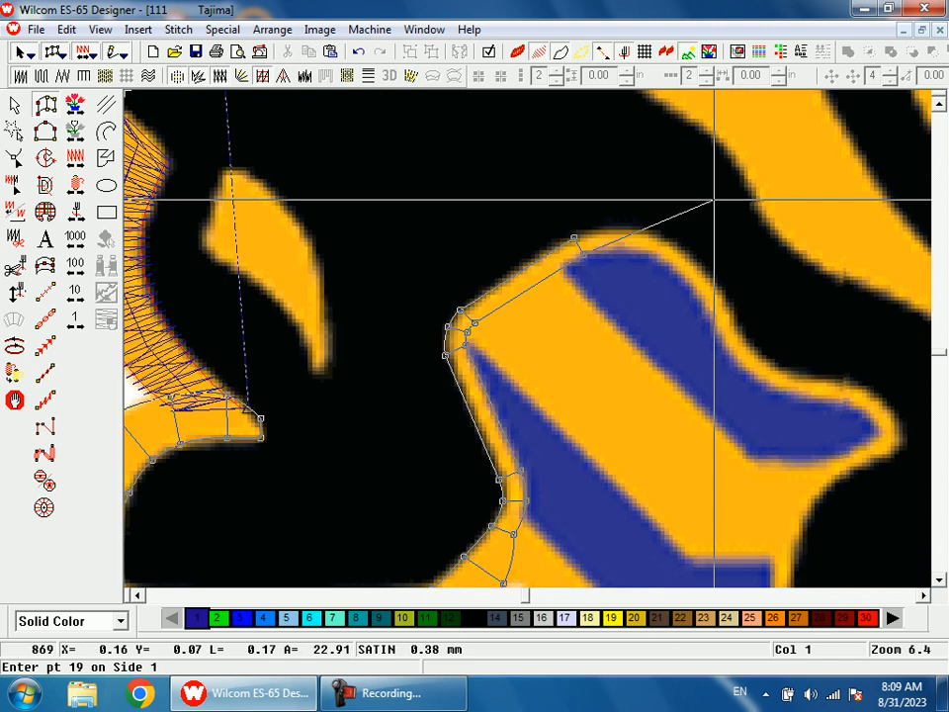
Step: Continue the column over the arched outline above the upper blue stripe and down its far side with paired edge points
left_click(633, 231)
left_click(630, 247)
left_click(690, 254)
left_click(680, 272)
left_click(726, 326)
left_click(731, 323)
Step: Continue the column down the far side of the arched outline and along the upper edge of the blue stripe toward its rounded tip
key("shift+z")
key("shift+z")
key("b")
left_click_drag(576, 318, 600, 438)
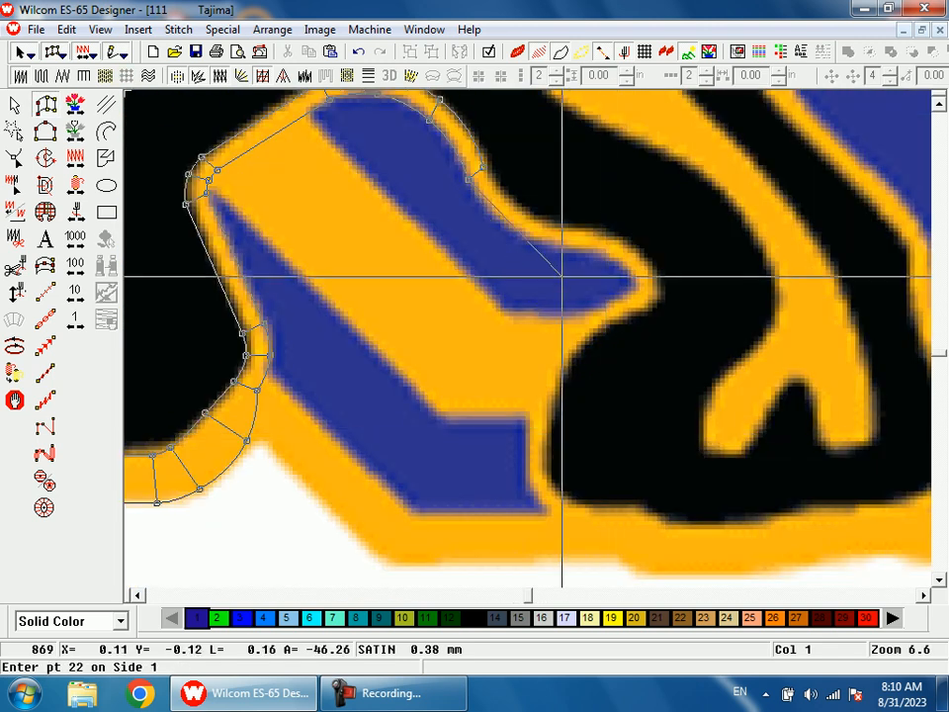
left_click(510, 226)
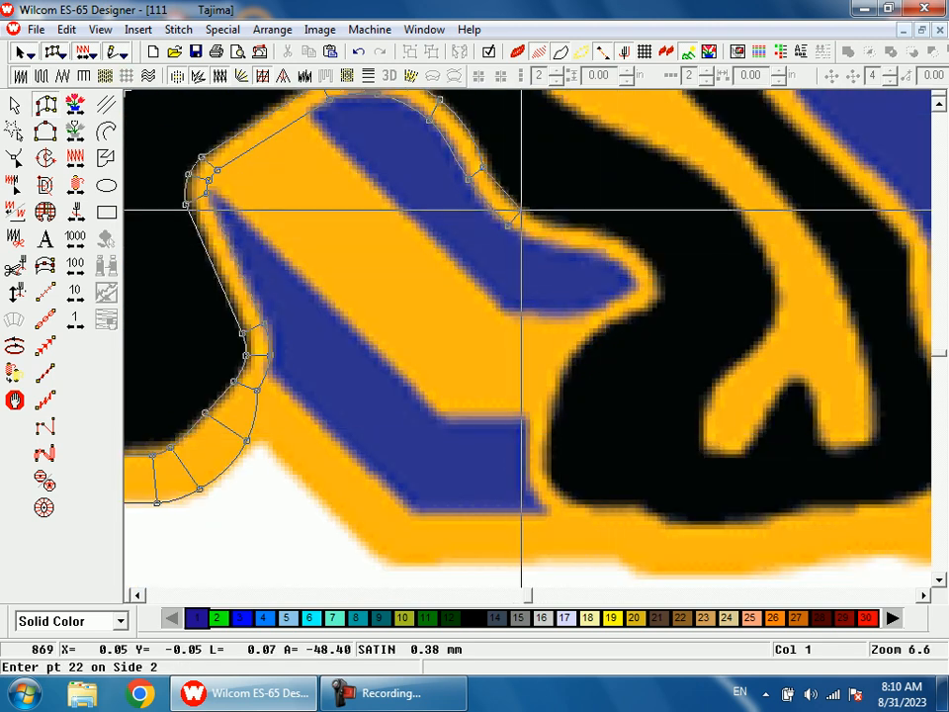
left_click(586, 231)
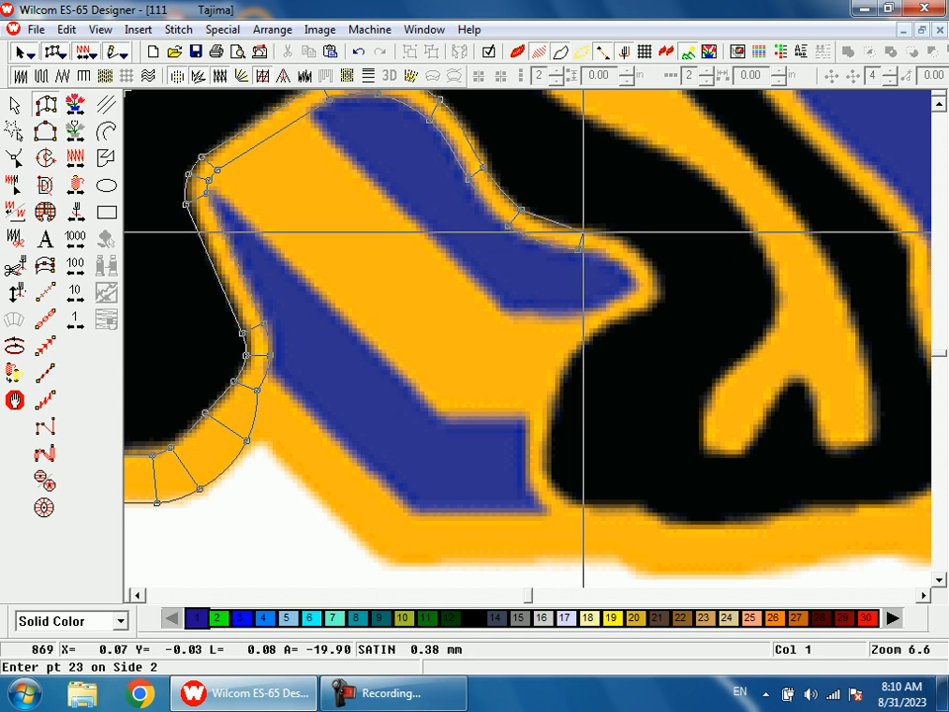
left_click(579, 247)
left_click(628, 252)
left_click(635, 247)
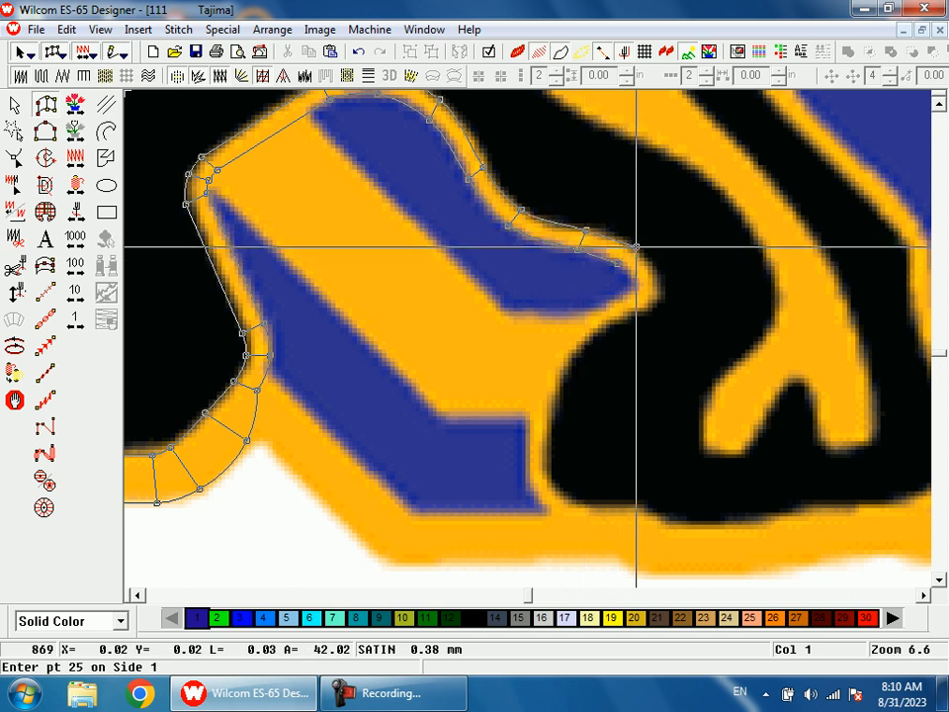
Step: Wrap the column around the rounded tip of the upper blue stripe and into the concave orange edge behind it
left_click(637, 290)
left_click(661, 303)
left_click(584, 320)
left_click(603, 332)
left_click(538, 380)
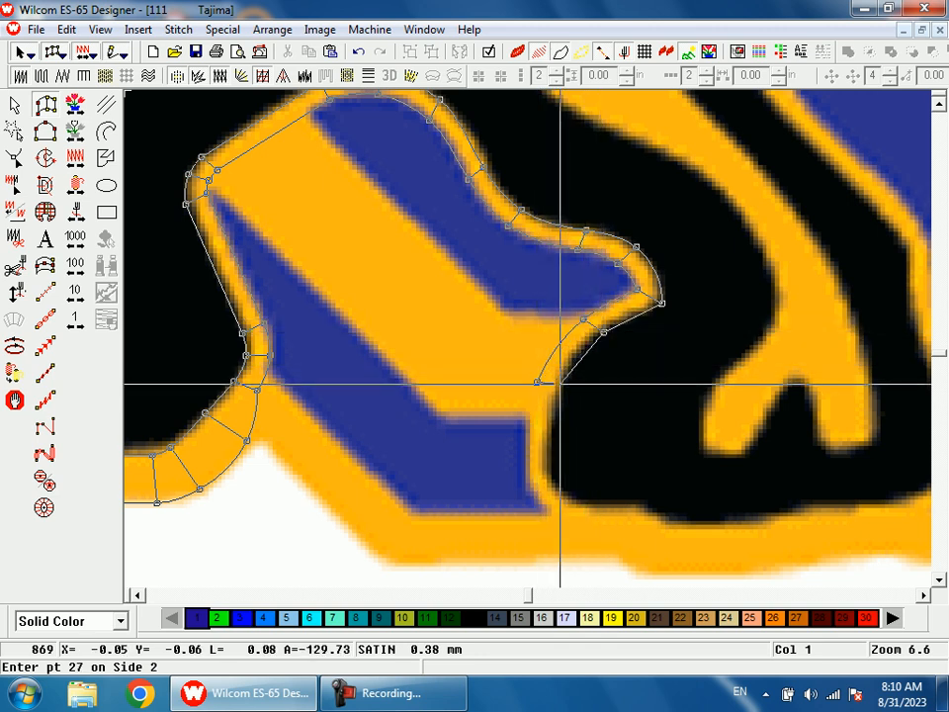
Step: Trace the column down the orange outline past the end of the lower blue stripe to the base of the hind foot
left_click(526, 450)
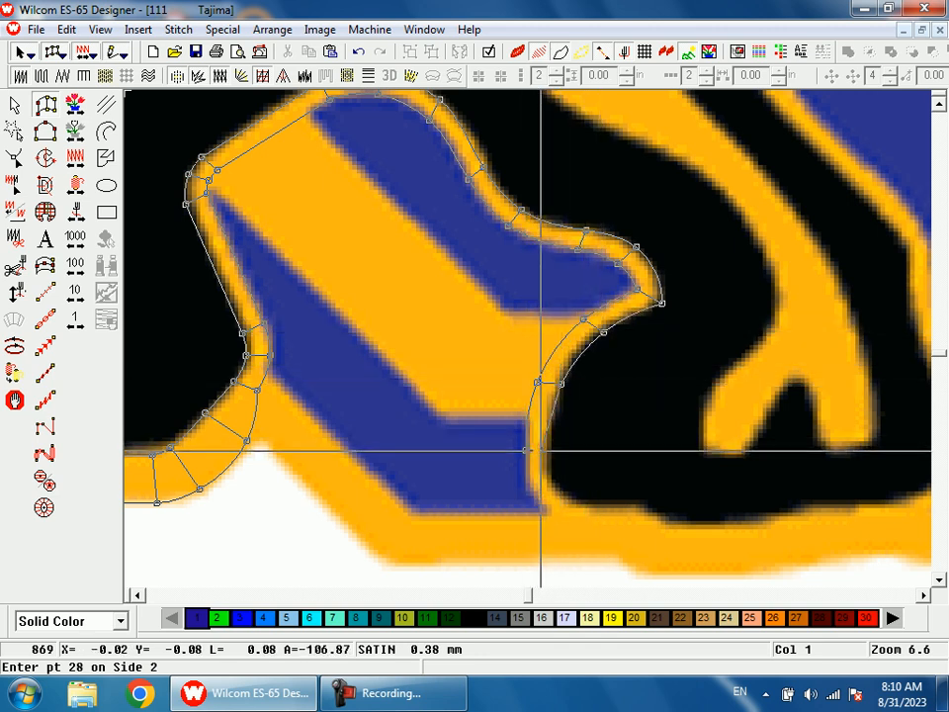
left_click(550, 450)
left_click(547, 501)
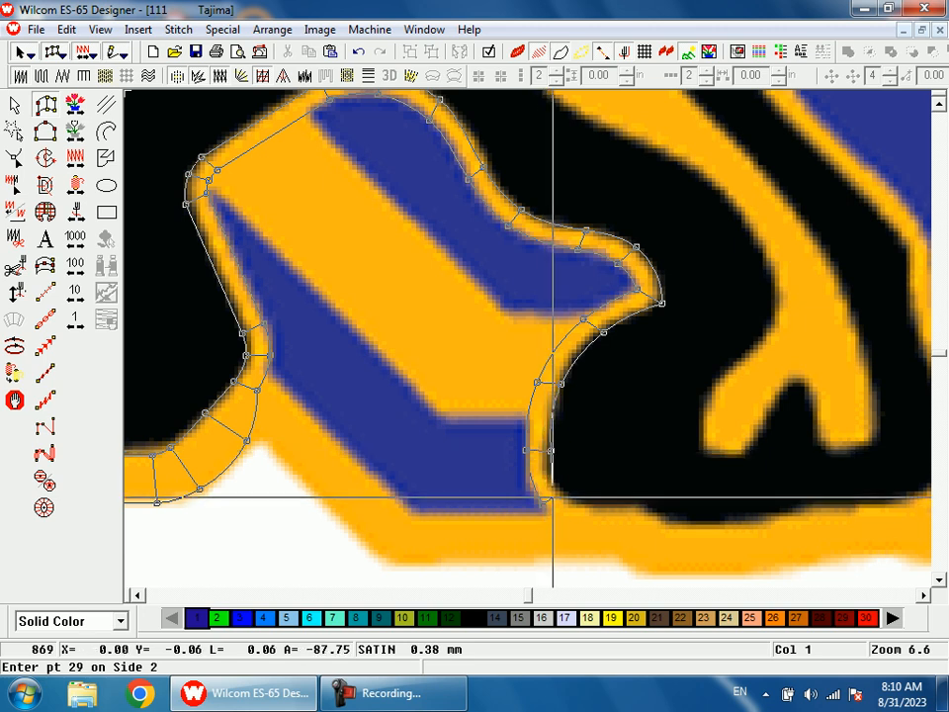
left_click(580, 544)
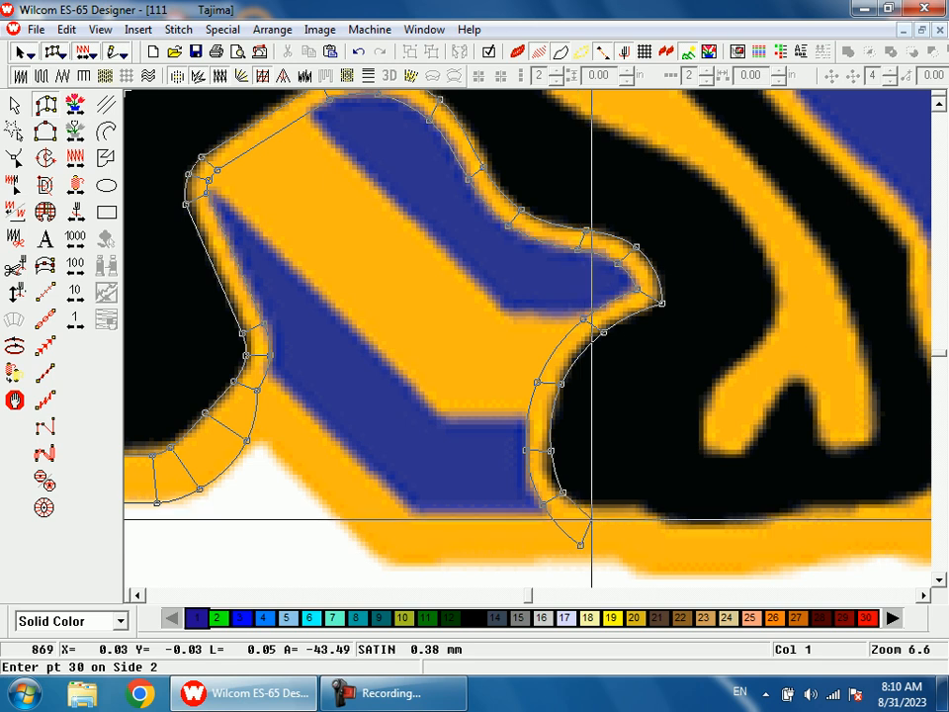
Step: Trace the column along the orange band under the sole of the hind foot with paired edge points
left_click(593, 512)
left_click(613, 555)
left_click(634, 508)
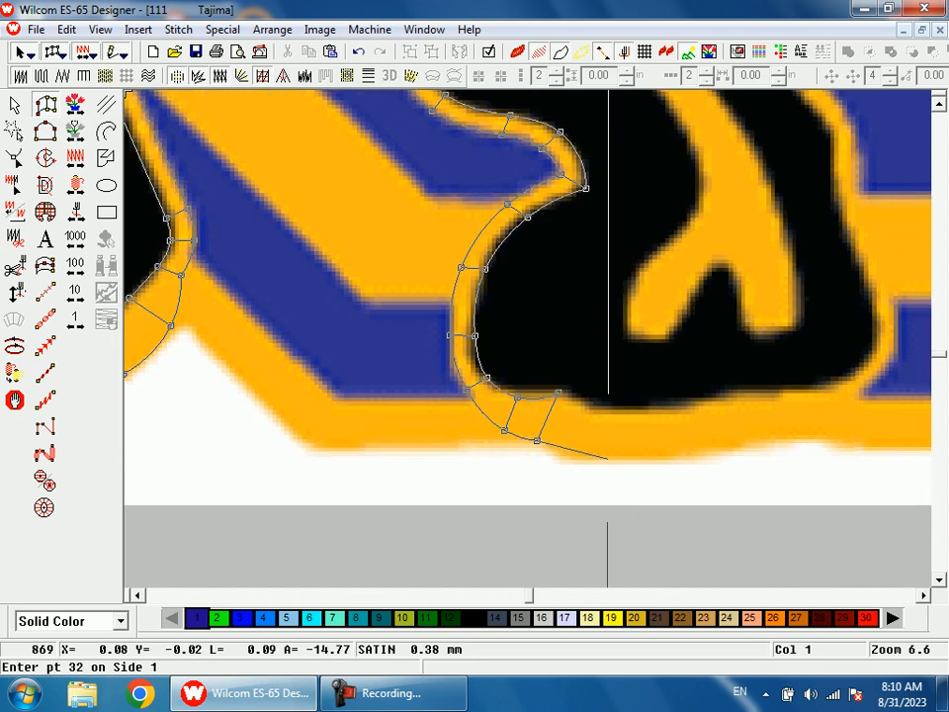
left_click(591, 461)
left_click(598, 407)
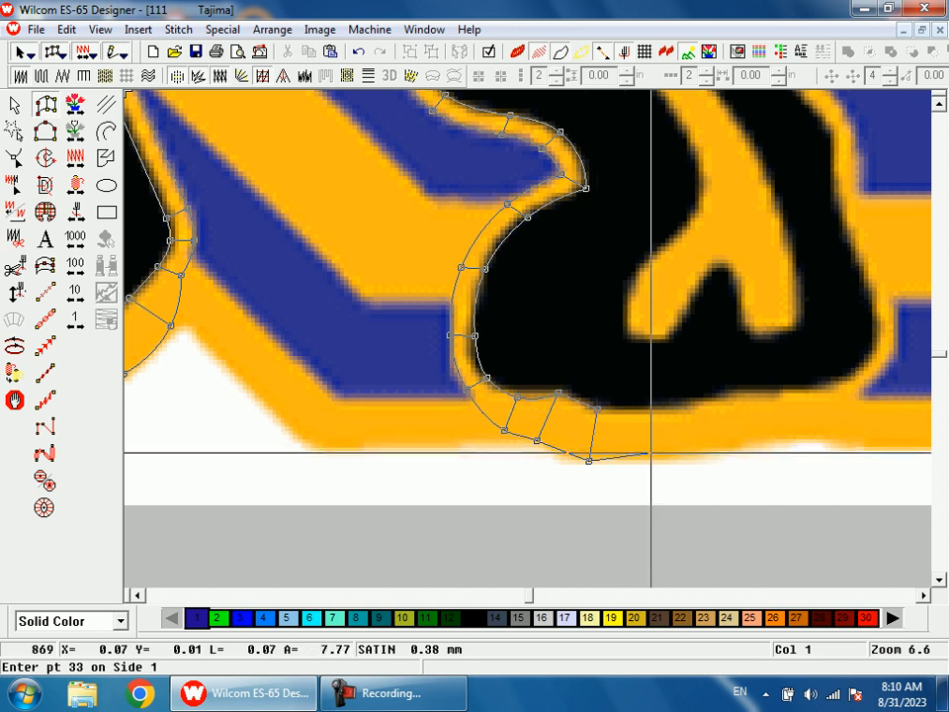
left_click(655, 459)
left_click(654, 408)
left_click(729, 450)
left_click(727, 399)
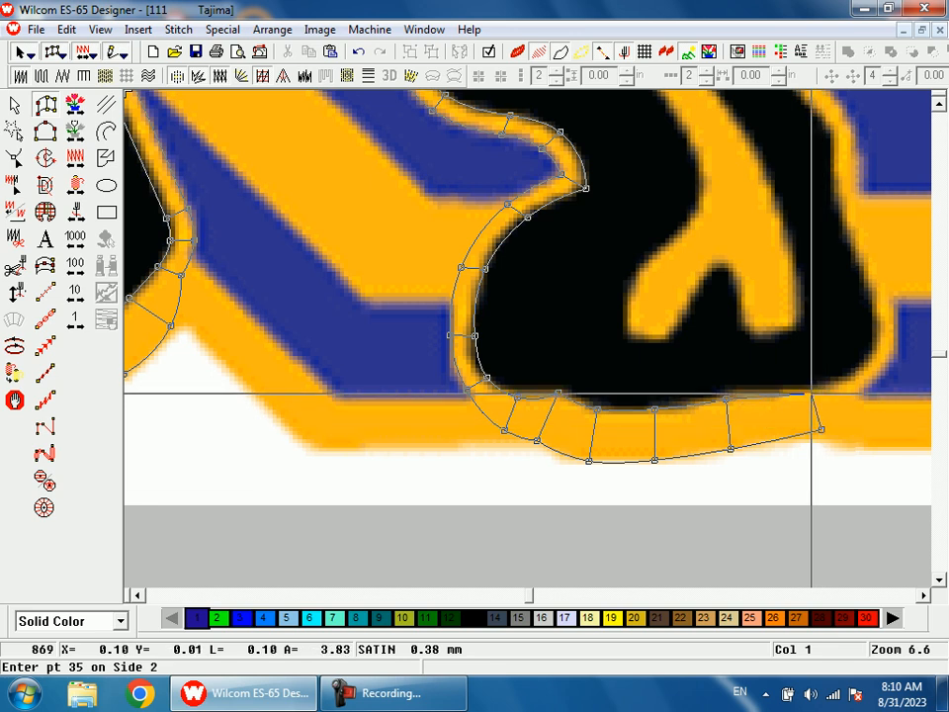
left_click(811, 394)
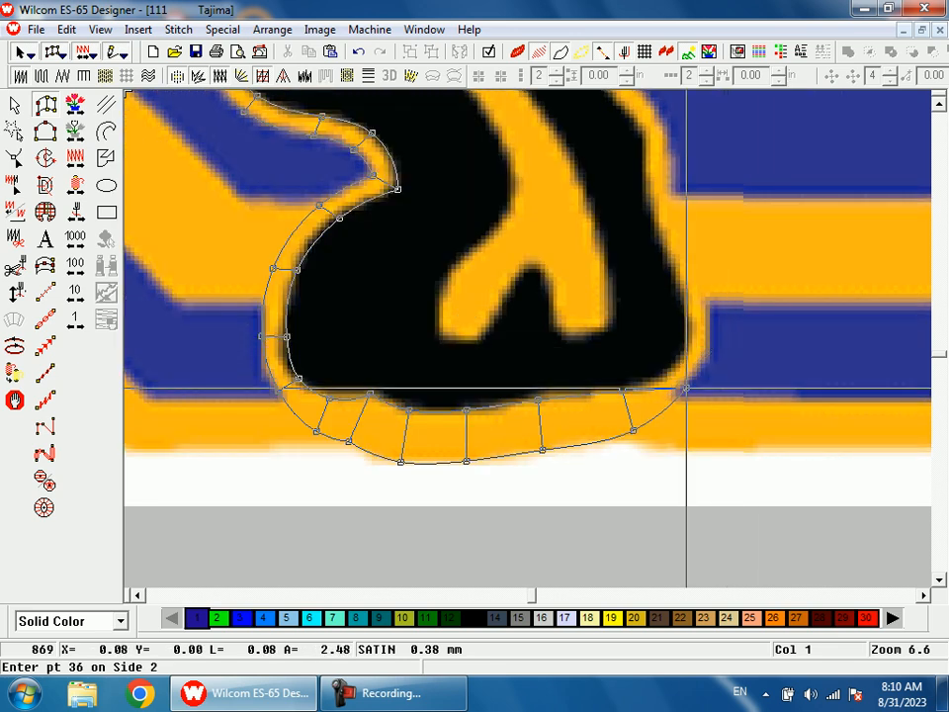
Step: Round the far corner of the hind foot and continue the column up the outline beside the lower horizontal blue band
left_click(705, 353)
left_click(687, 351)
left_click(702, 299)
left_click(678, 229)
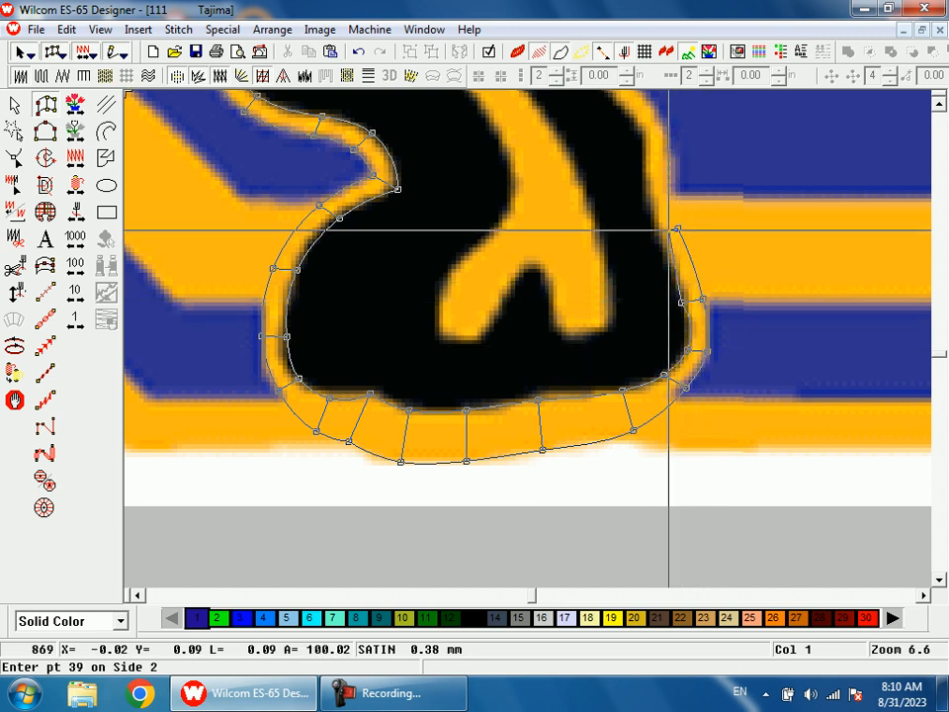
left_click(657, 235)
Step: Continue the column up the thin orange outline of the hind leg to the sharp corner below the tail
left_click(588, 288)
left_click(596, 260)
left_click(585, 253)
left_click(606, 242)
left_click(589, 211)
left_click(571, 227)
key("shift+z")
key("shift+z")
key("b")
left_click_drag(480, 213, 518, 344)
left_click(561, 344)
left_click(496, 220)
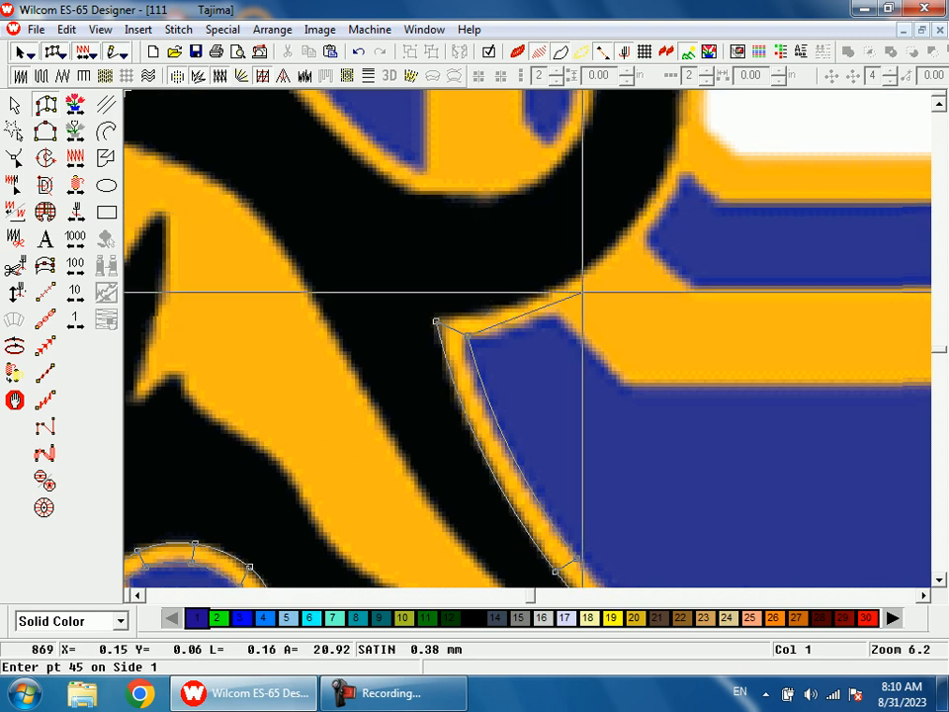
Step: Trace the column from the sharp corner along the curved outline at the tail's base to the edge of the white area
left_click(555, 312)
left_click(545, 292)
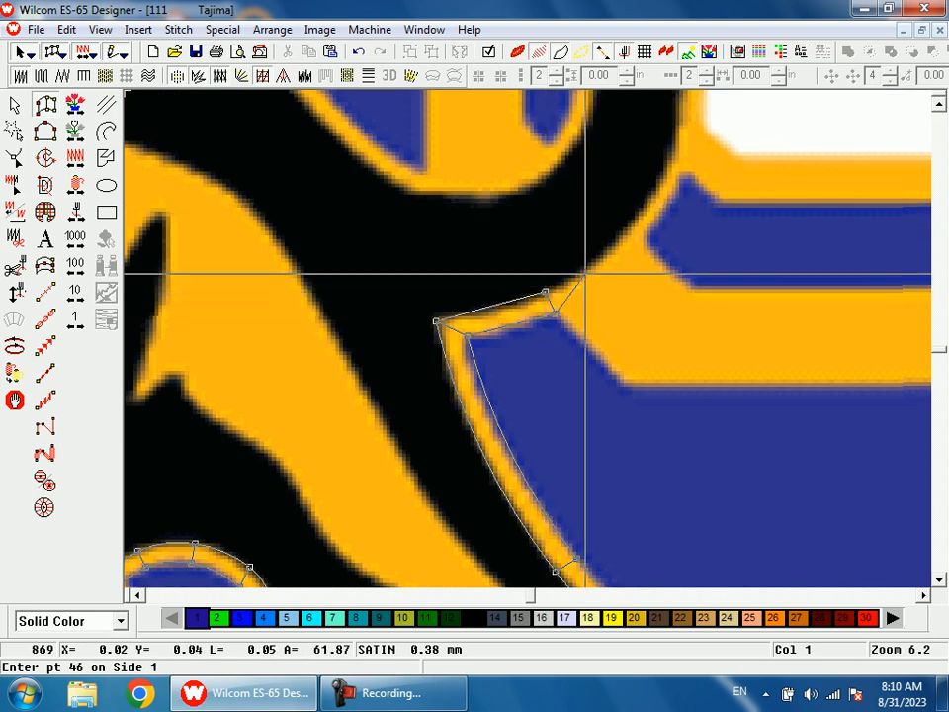
left_click(636, 220)
left_click(652, 229)
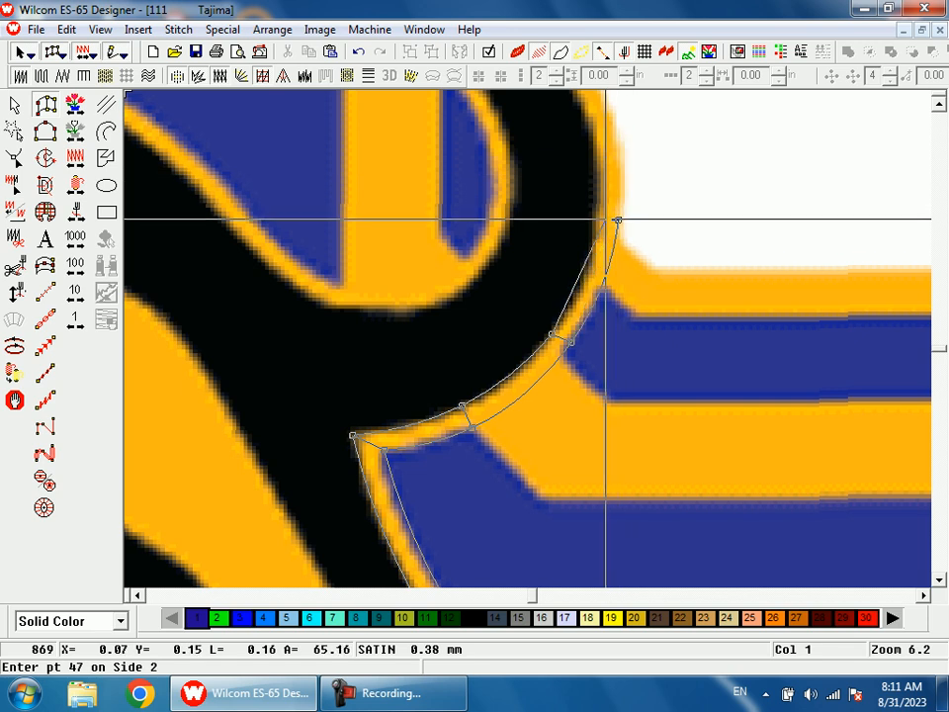
left_click(599, 218)
Step: Continue the column up the outer curve of the tail, past the white area, to the narrow vertical blue stripe
key("shift+z")
key("shift+z")
key("shift+z")
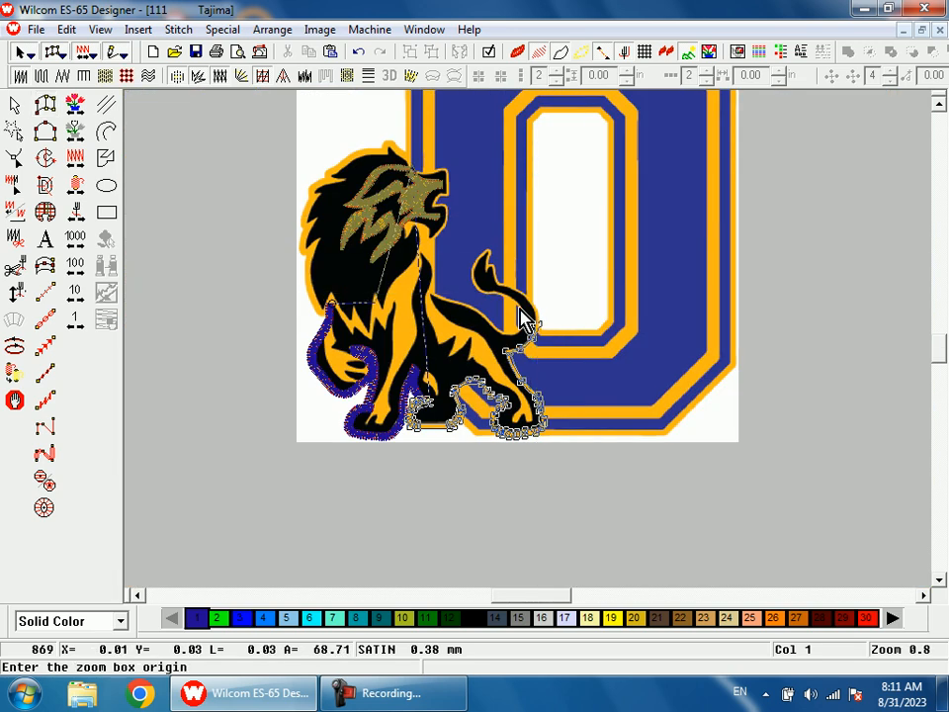
left_click_drag(509, 217, 544, 334)
left_click(549, 486)
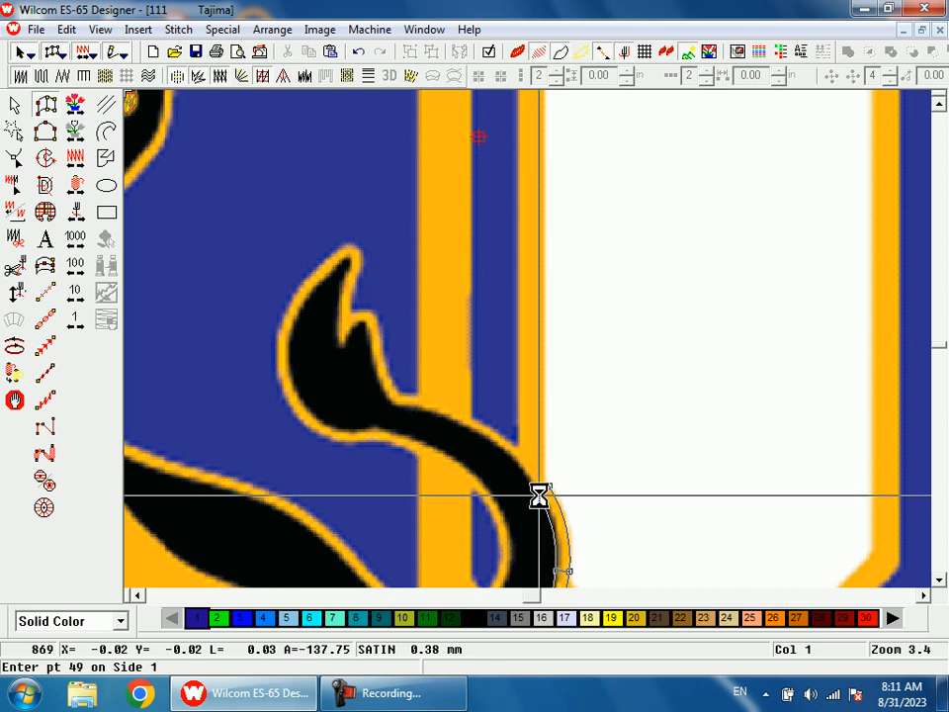
key("shift+z")
key("z")
left_click_drag(509, 396, 522, 474)
left_click(543, 312)
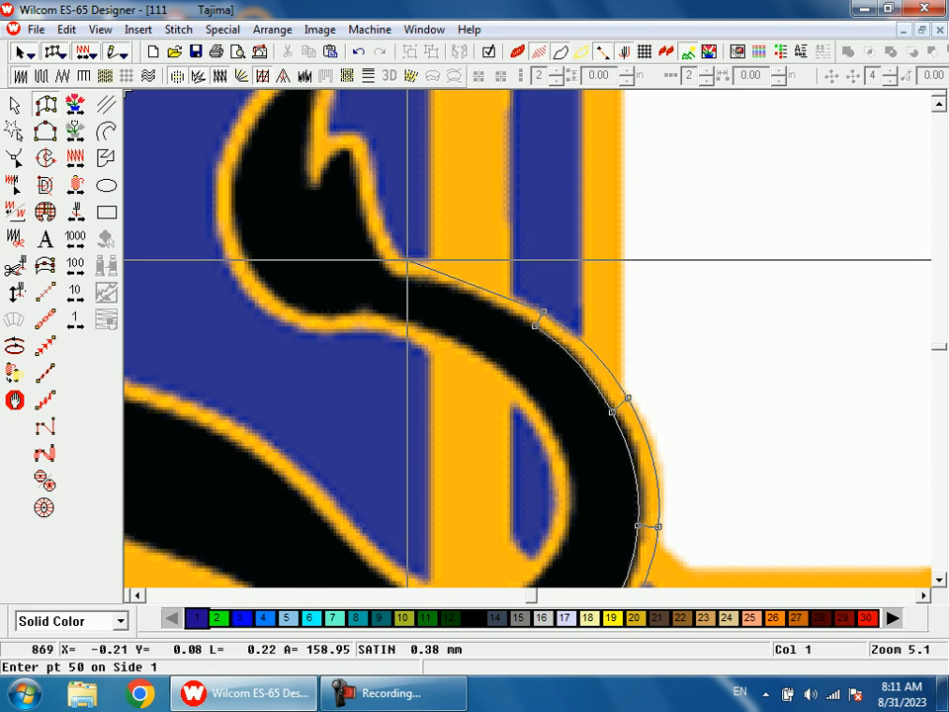
Step: Extend the column along the tail's upper outline and around the bend where the tail tuft begins
key("shift+z")
key("b")
left_click_drag(454, 245, 497, 370)
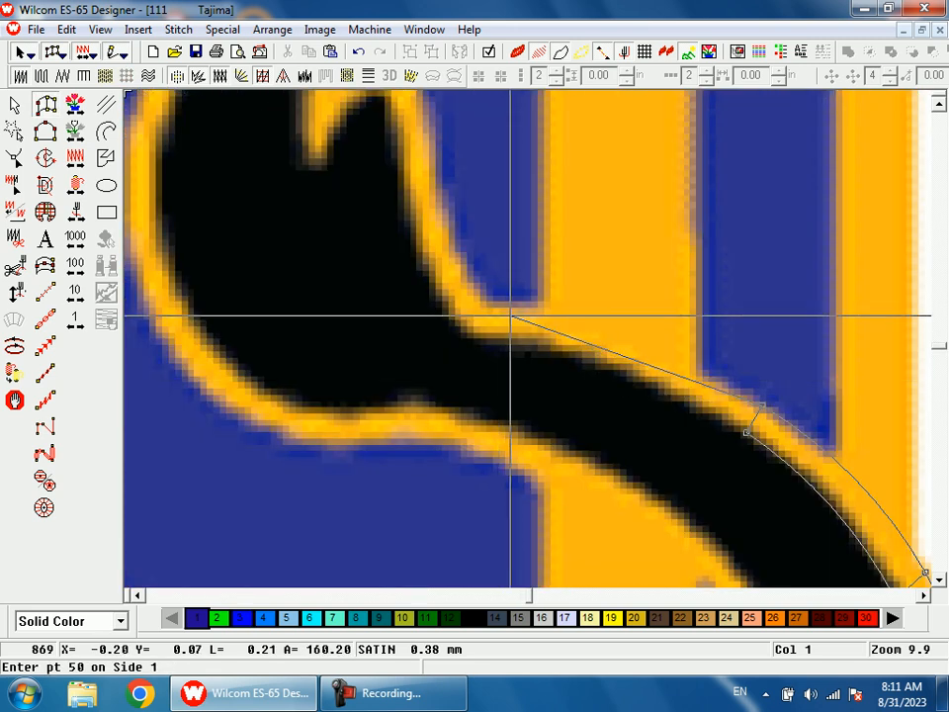
right_click(515, 308)
right_click(507, 341)
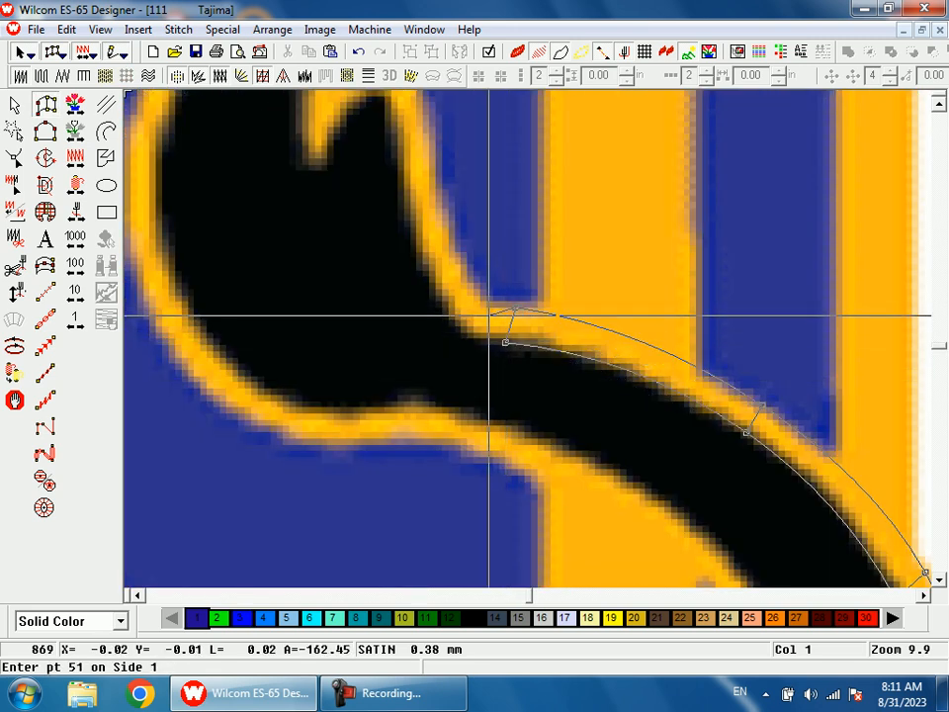
right_click(492, 310)
right_click(478, 337)
right_click(479, 298)
right_click(453, 316)
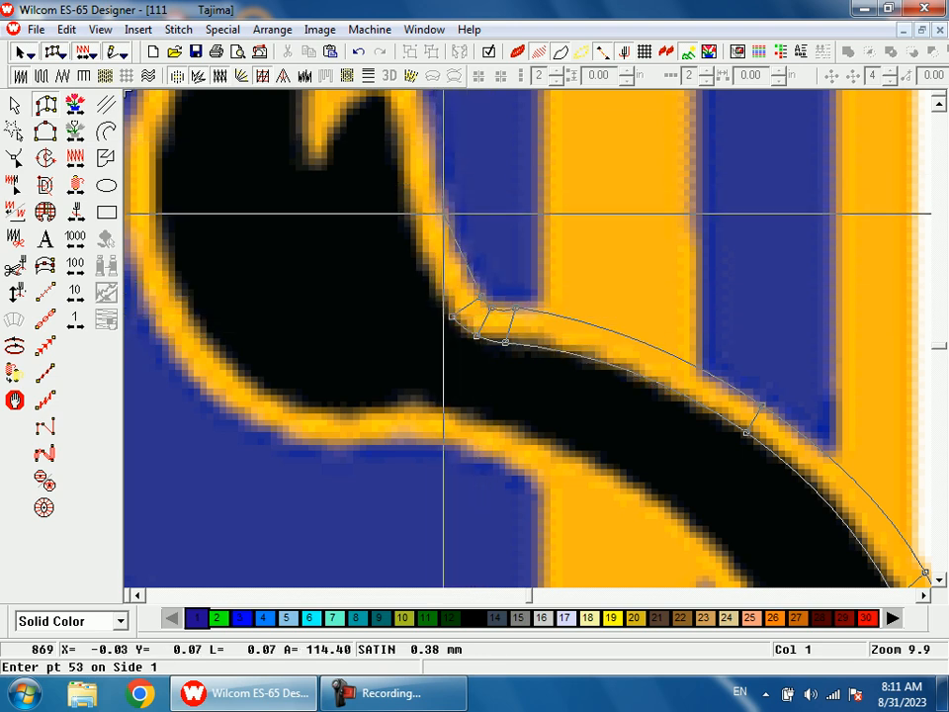
Step: Trace the column up the tuft's inner side, over its short point to the notch, and generate the satin stitches
right_click(414, 225)
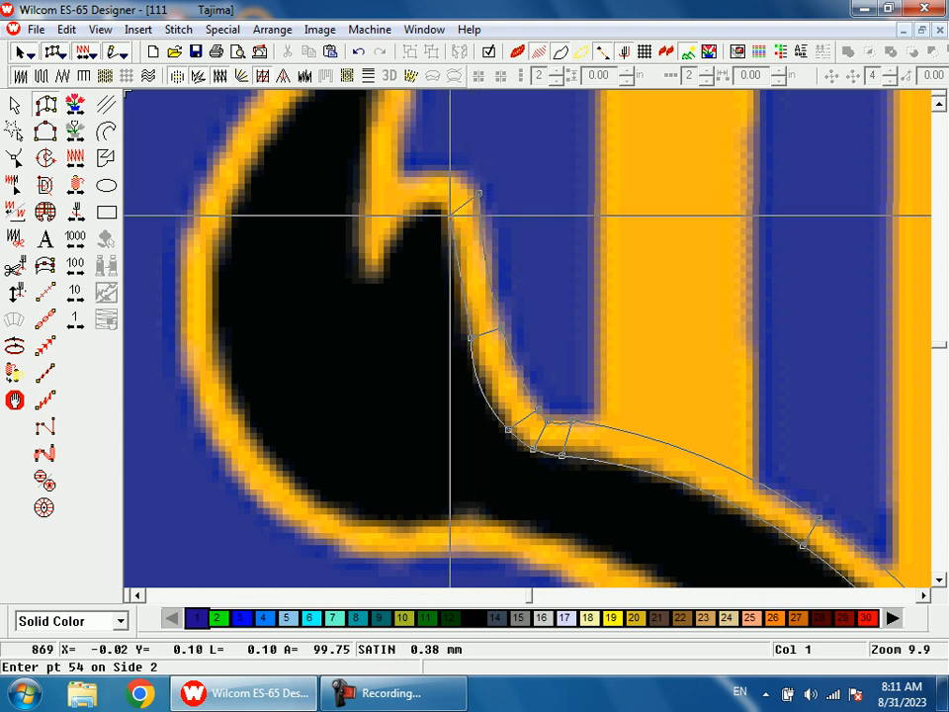
right_click(437, 208)
right_click(445, 178)
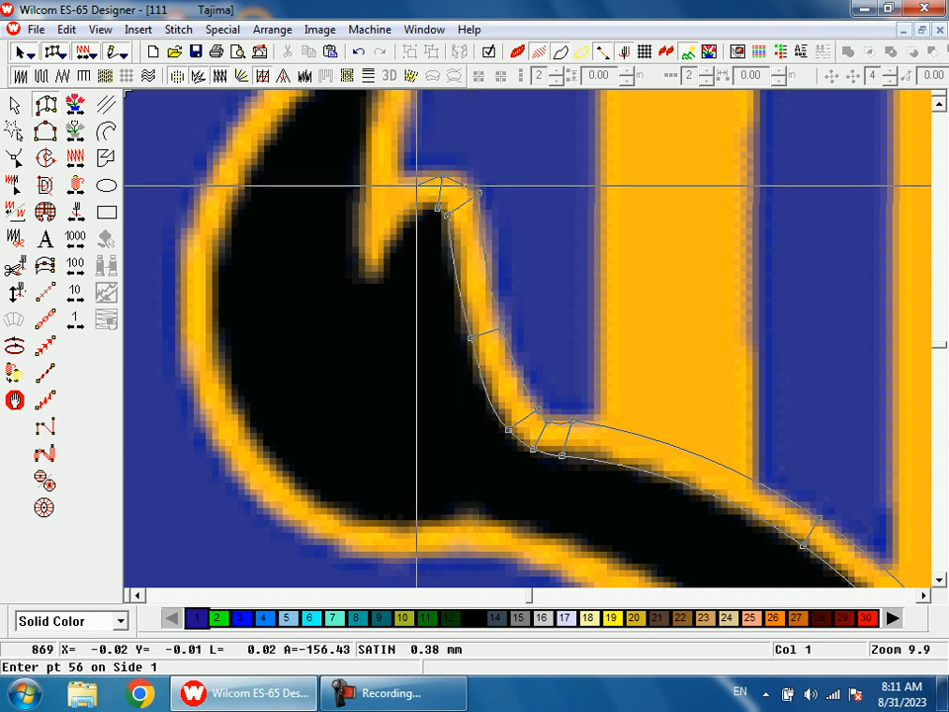
right_click(409, 179)
right_click(387, 197)
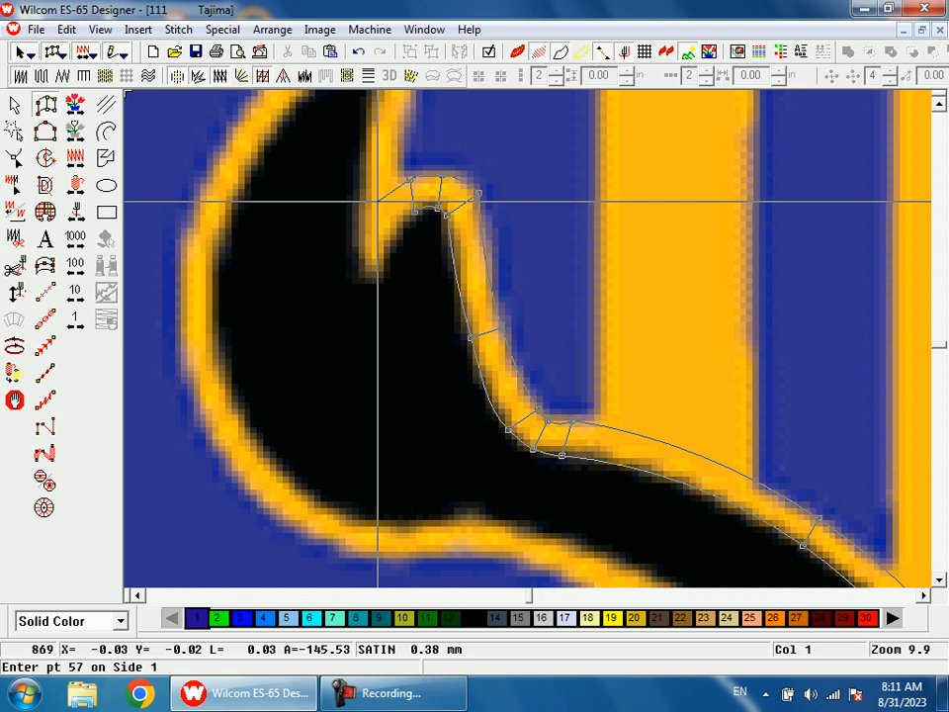
key("Return")
Step: Start a new satin column at the bottom of the tail tuft's notch and run it up the narrow orange outline
key("shift+z")
key("shift+z")
key("b")
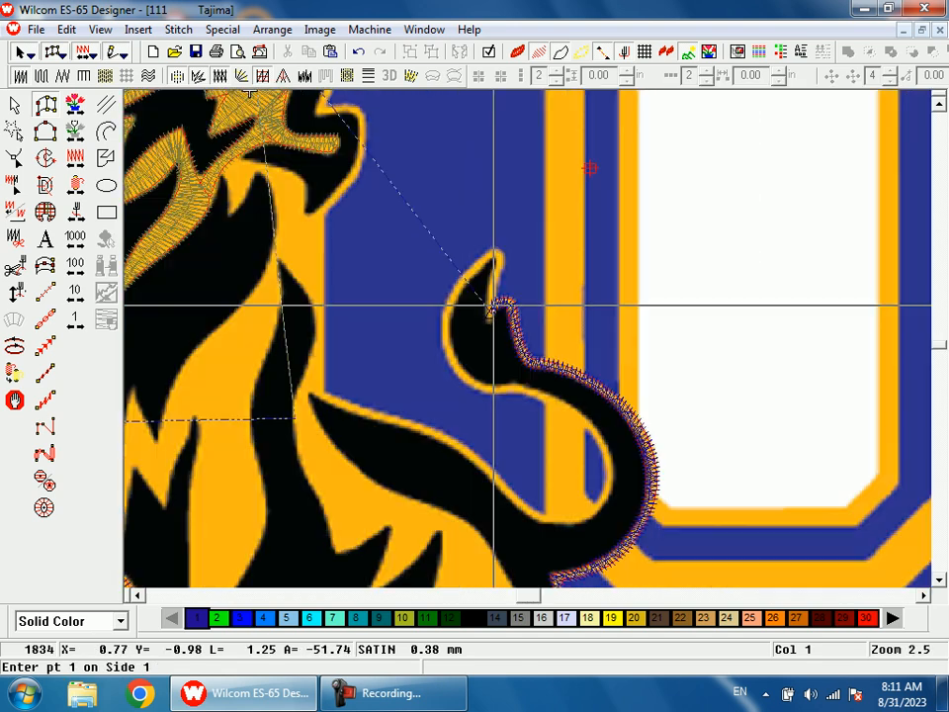
left_click_drag(451, 258, 520, 397)
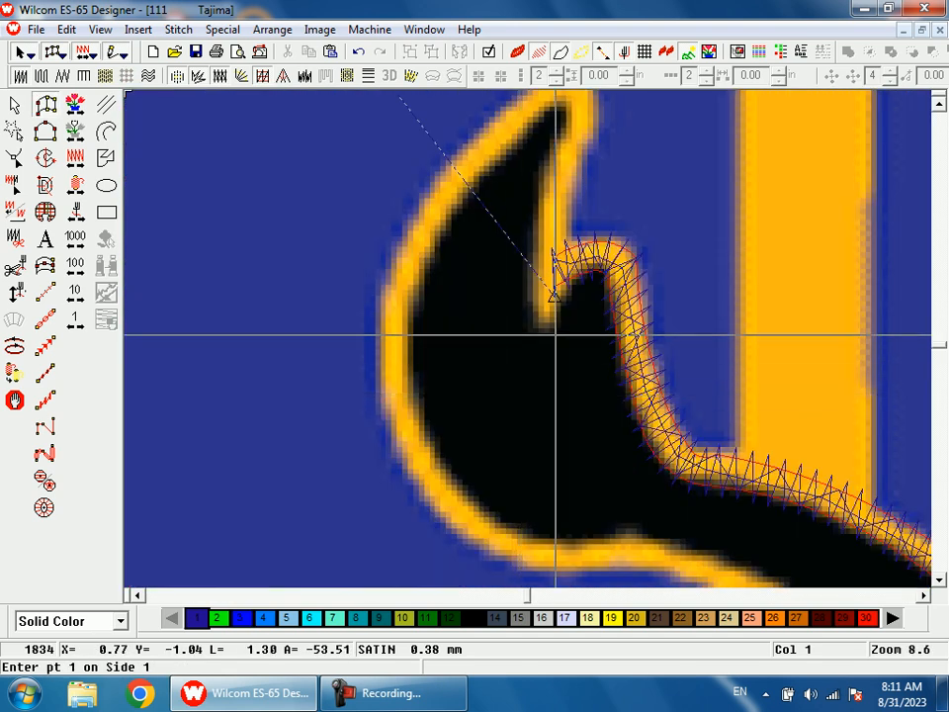
left_click(534, 322)
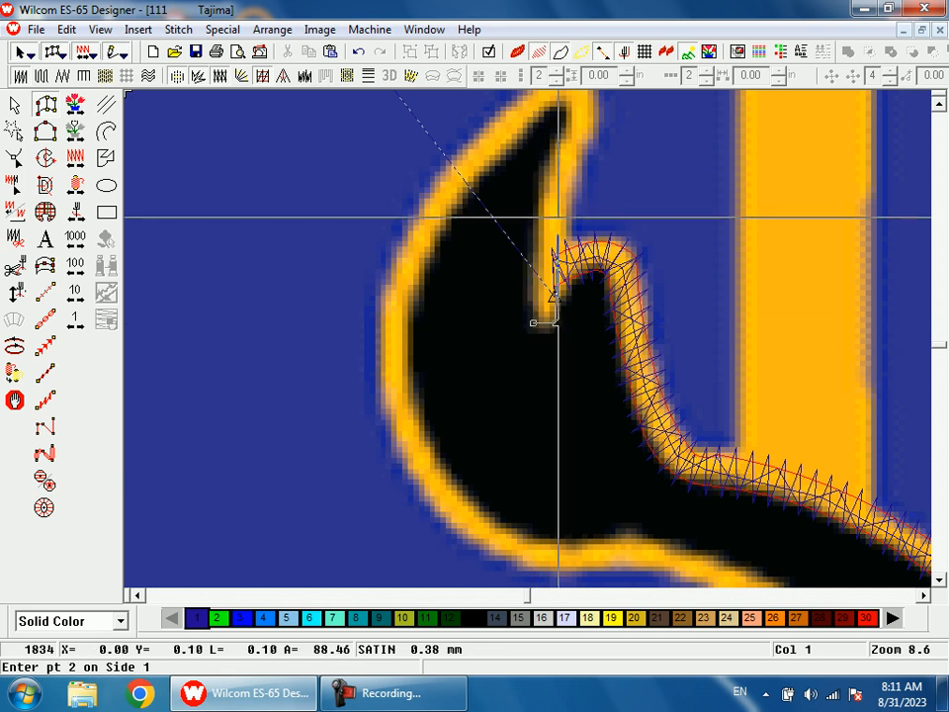
left_click(567, 218)
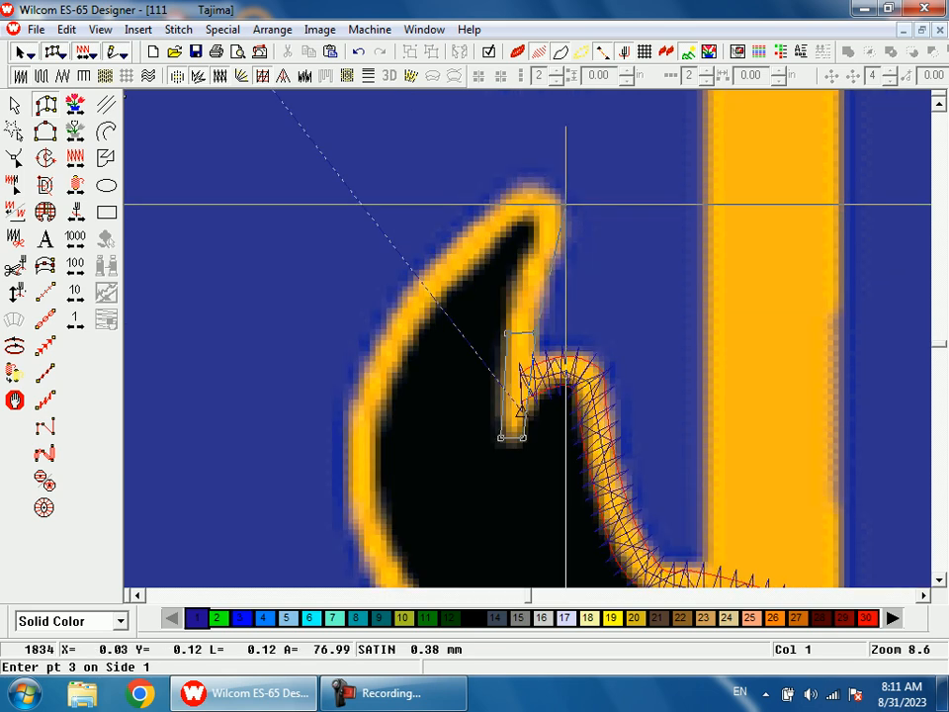
Step: Wrap the new column around the tall pointed tip of the tail tuft with closely spaced edge points
left_click(562, 253)
left_click(532, 247)
left_click(566, 214)
left_click(535, 225)
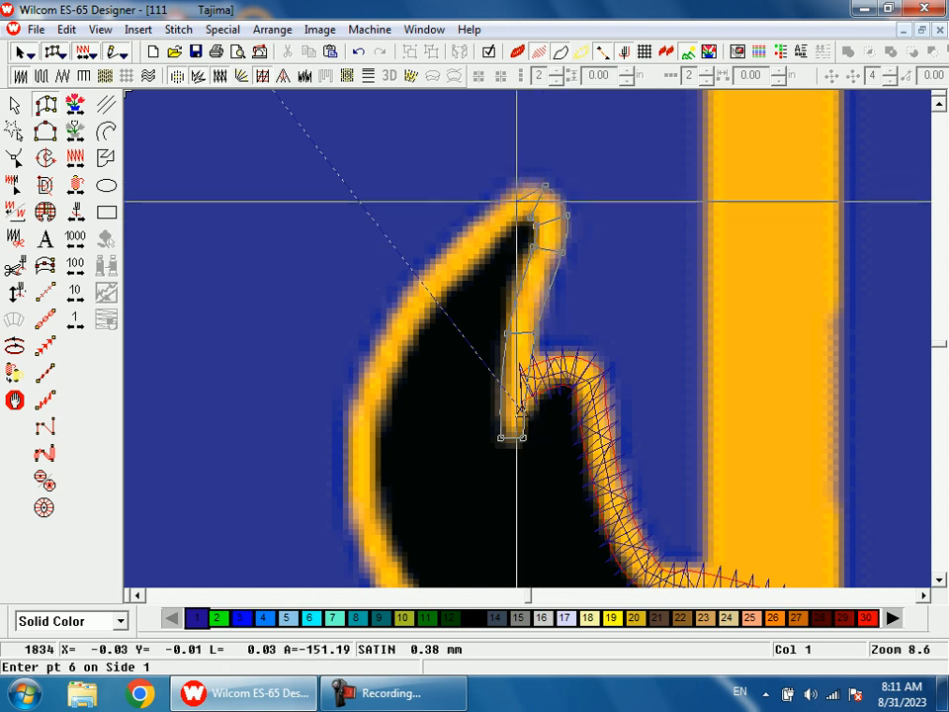
left_click(515, 193)
left_click(515, 221)
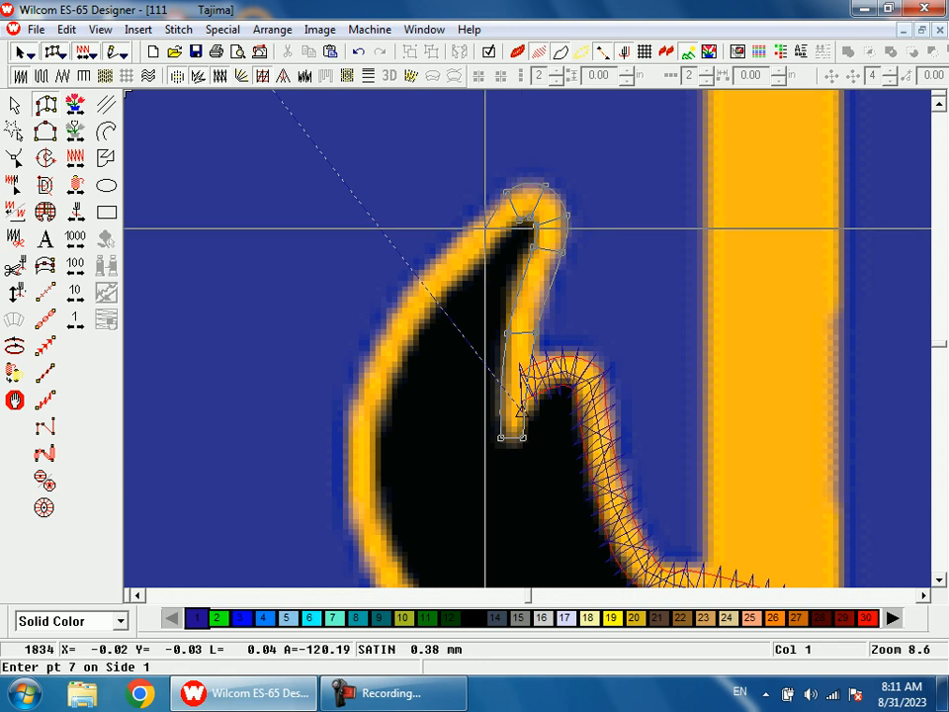
left_click(484, 231)
left_click(491, 255)
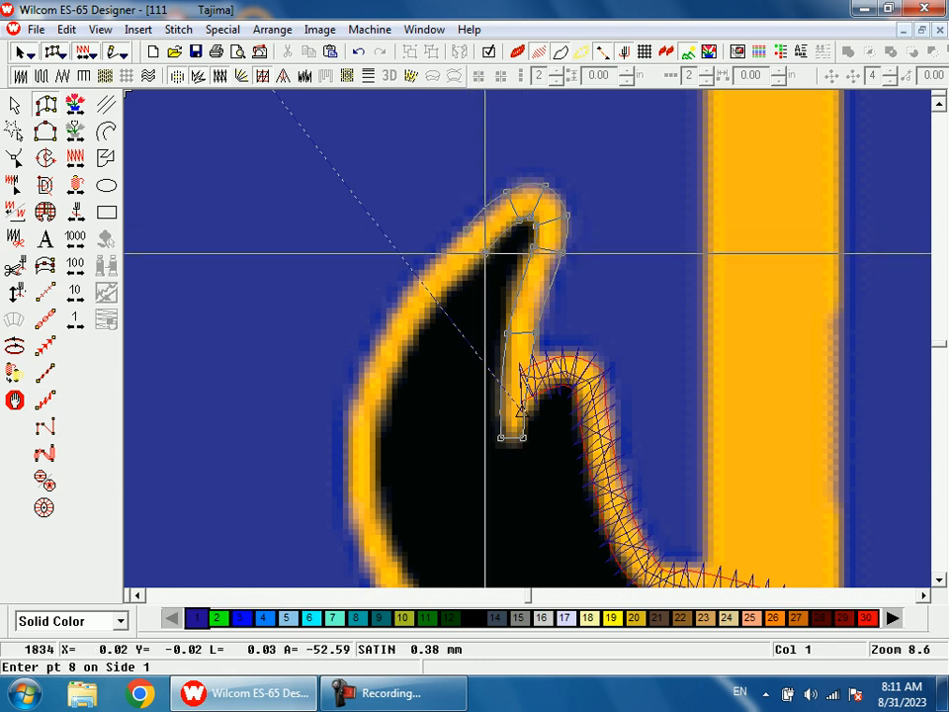
Step: Trace the column down the outer curved side of the tail tuft with paired edge points on the orange outline
left_click(425, 320)
left_click(351, 434)
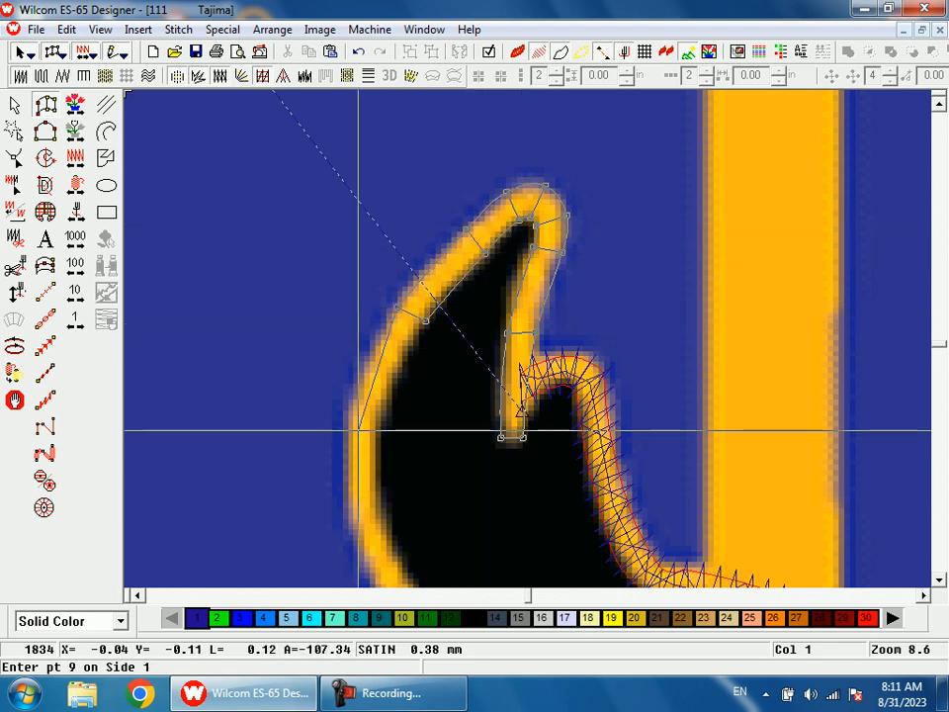
left_click(370, 434)
left_click(381, 434)
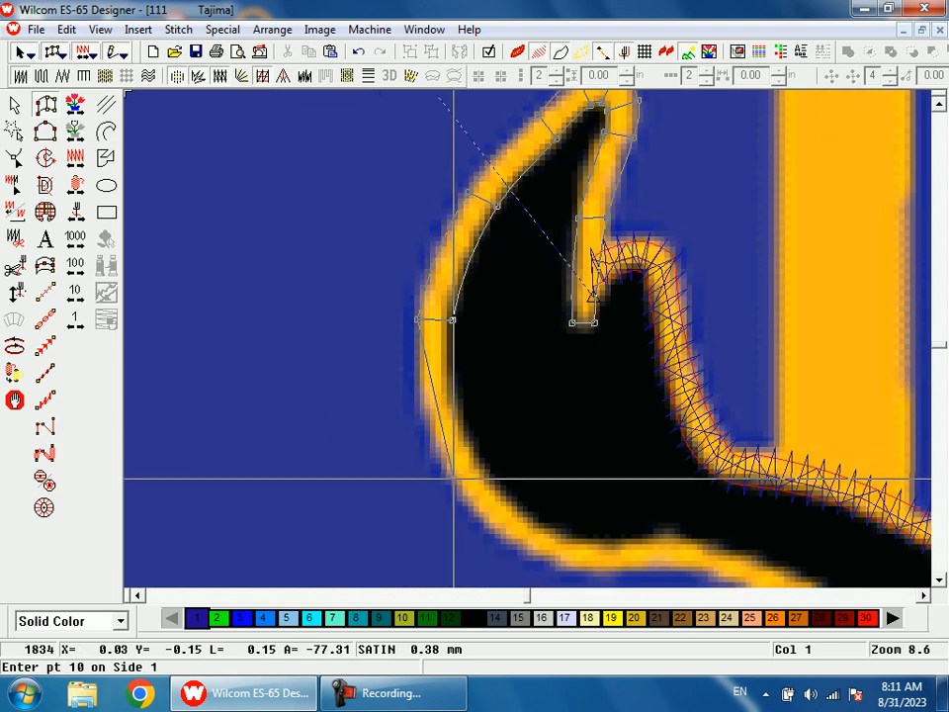
left_click(435, 441)
left_click(464, 434)
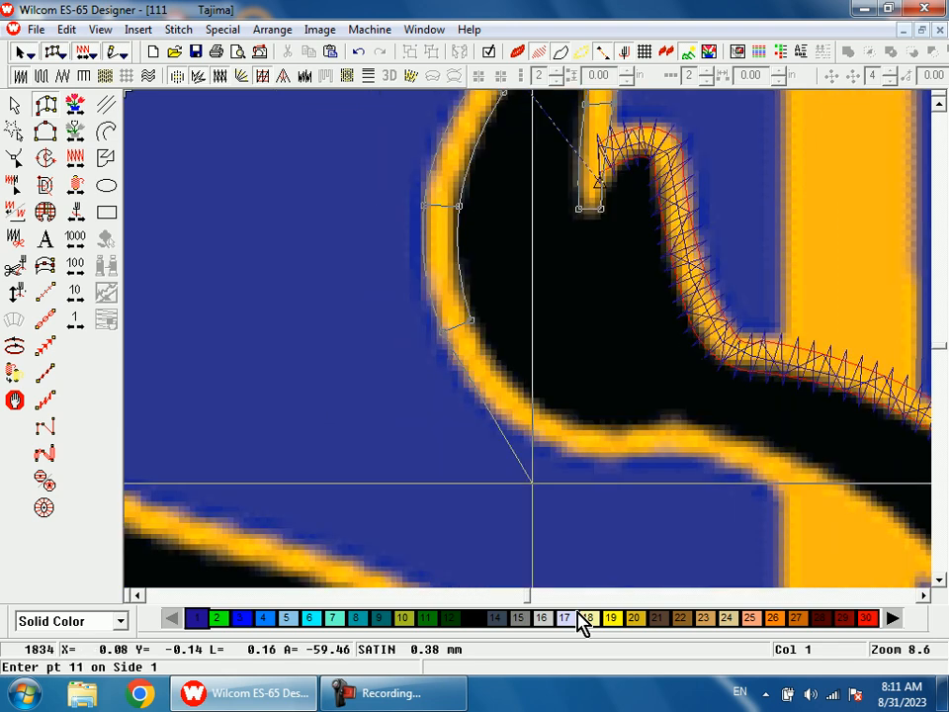
Step: Carry the column around the rounded base of the tuft to the start of the tail's inner outline
left_click(538, 406)
left_click(591, 454)
left_click(599, 428)
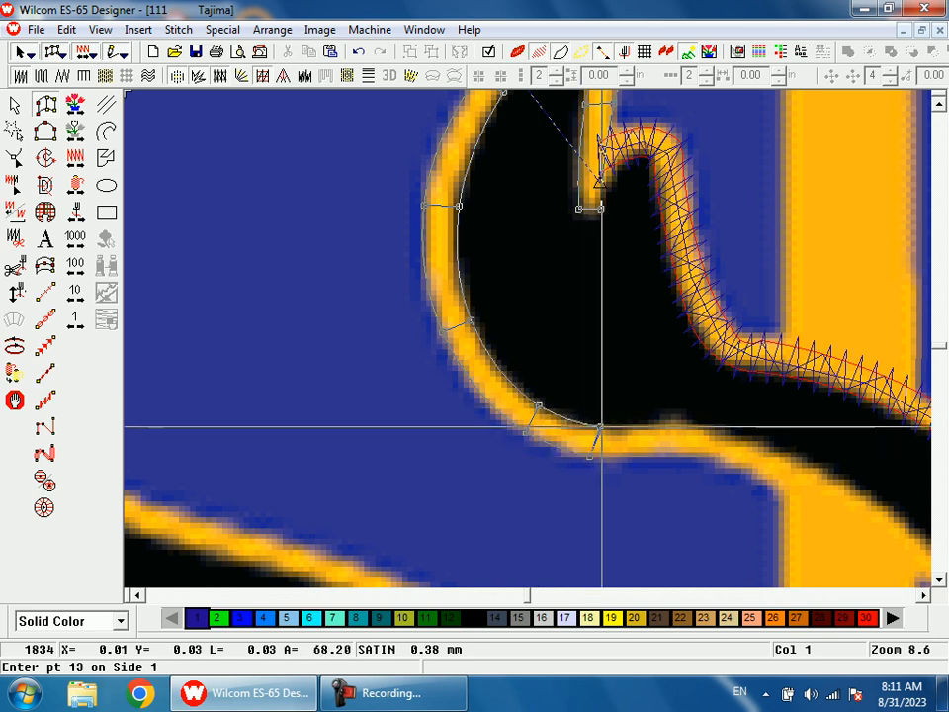
left_click(677, 432)
left_click(679, 424)
Step: Extend the column along the tail's inner outline and down the far side of the bend past the small blue area
key("shift+z")
key("shift+z")
key("b")
left_click_drag(564, 329, 637, 490)
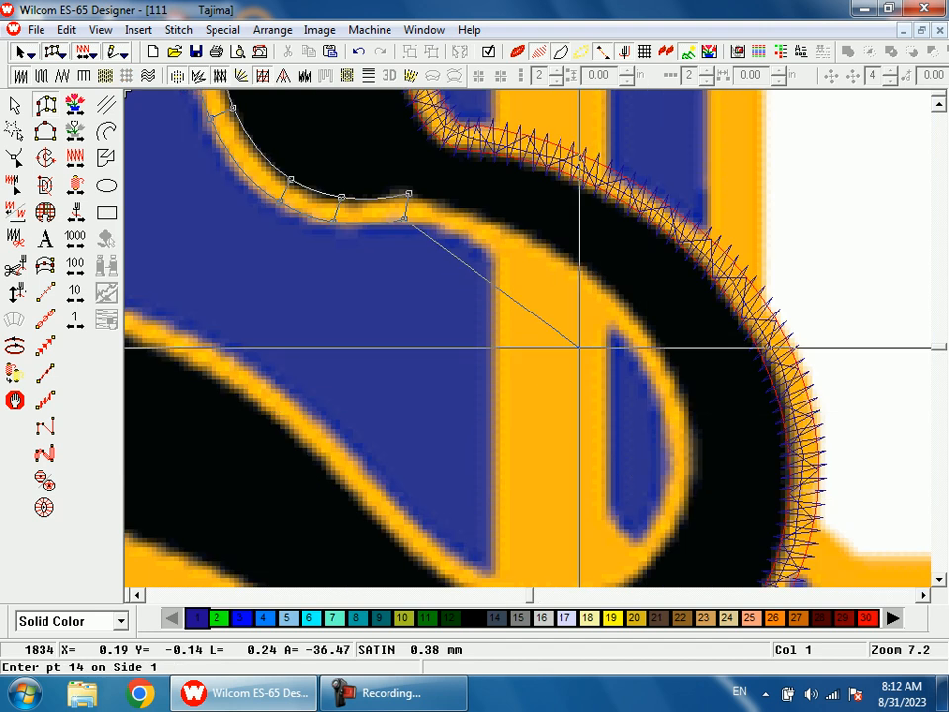
left_click(514, 256)
left_click(523, 235)
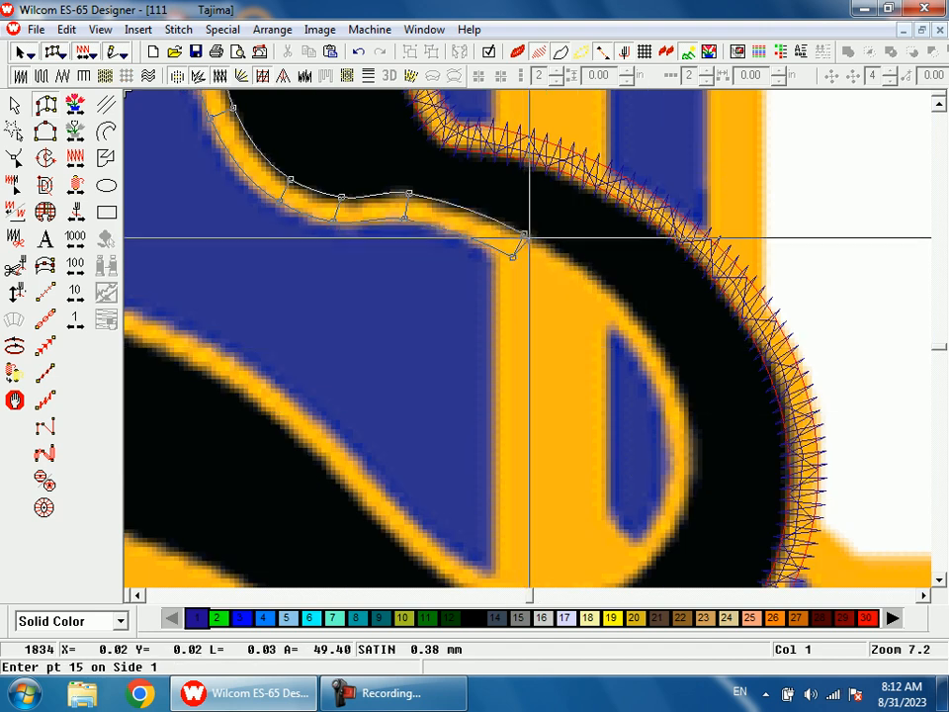
left_click(651, 377)
left_click(672, 365)
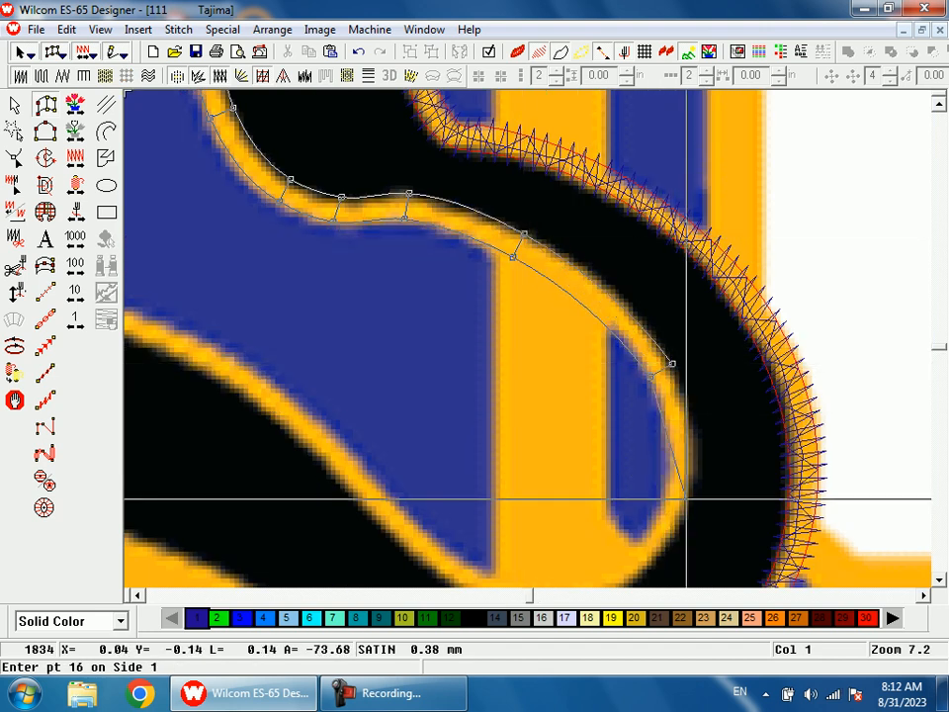
left_click(669, 490)
left_click(690, 494)
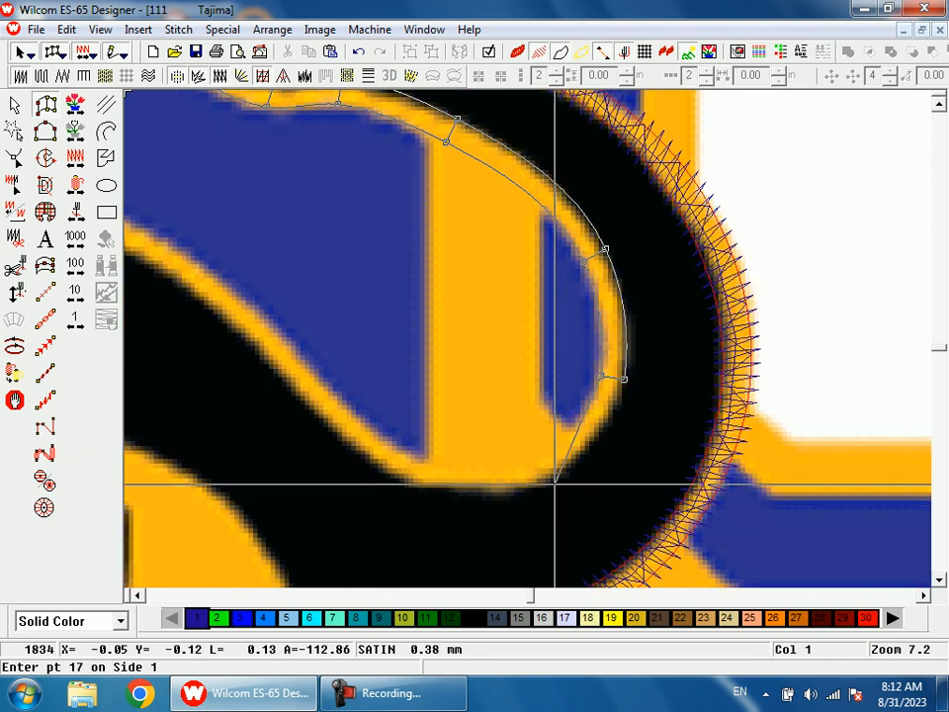
Step: Wrap the column around the lower end of the tail's inner bend, below the vertical orange bar
left_click(553, 454)
left_click(561, 475)
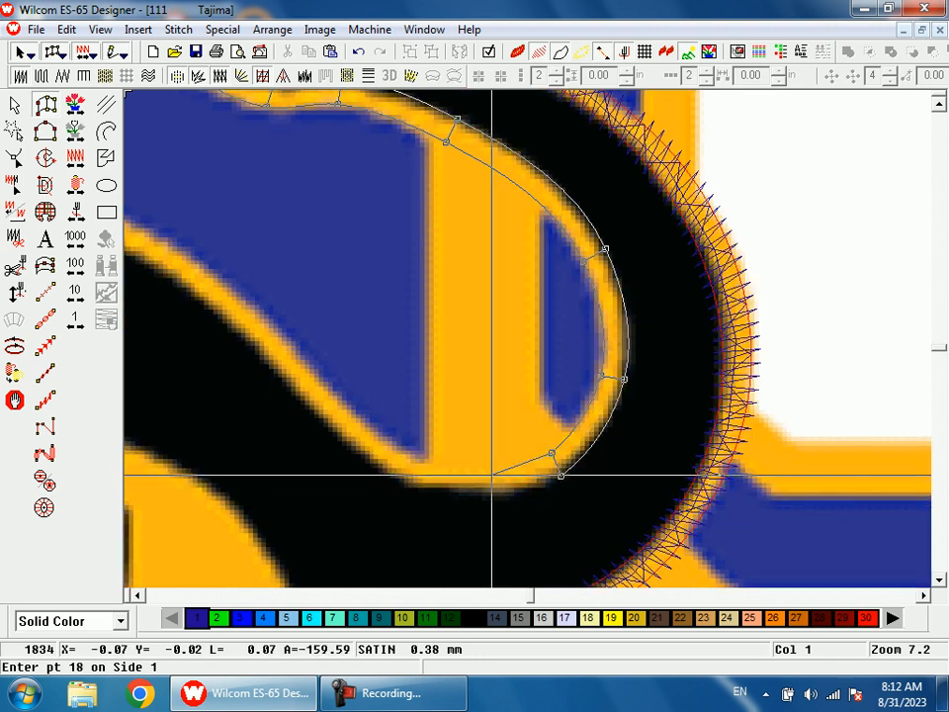
left_click(484, 492)
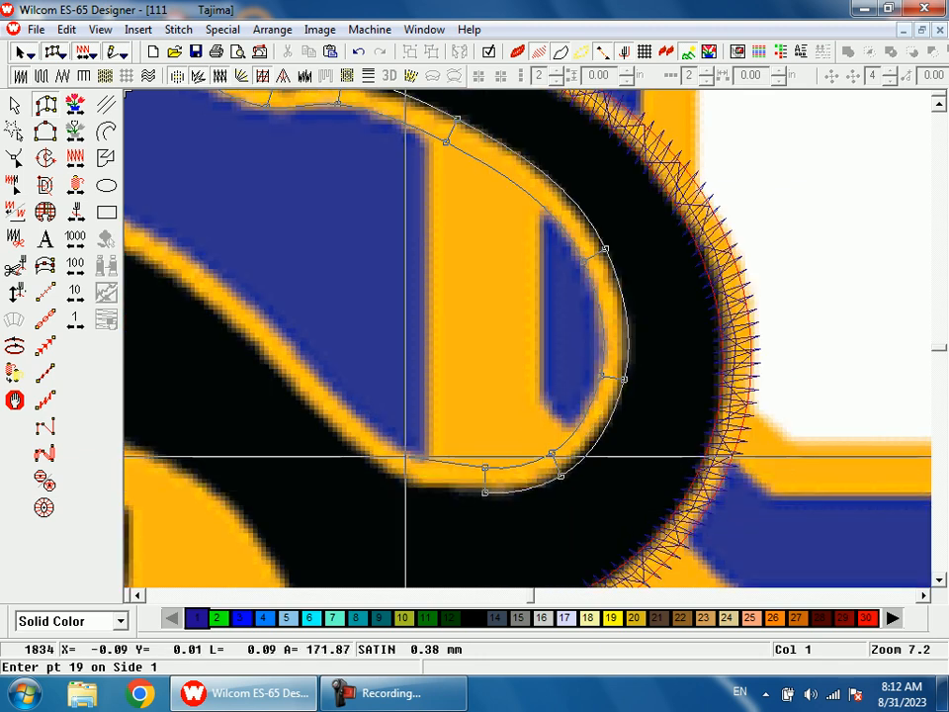
left_click(411, 455)
left_click(395, 479)
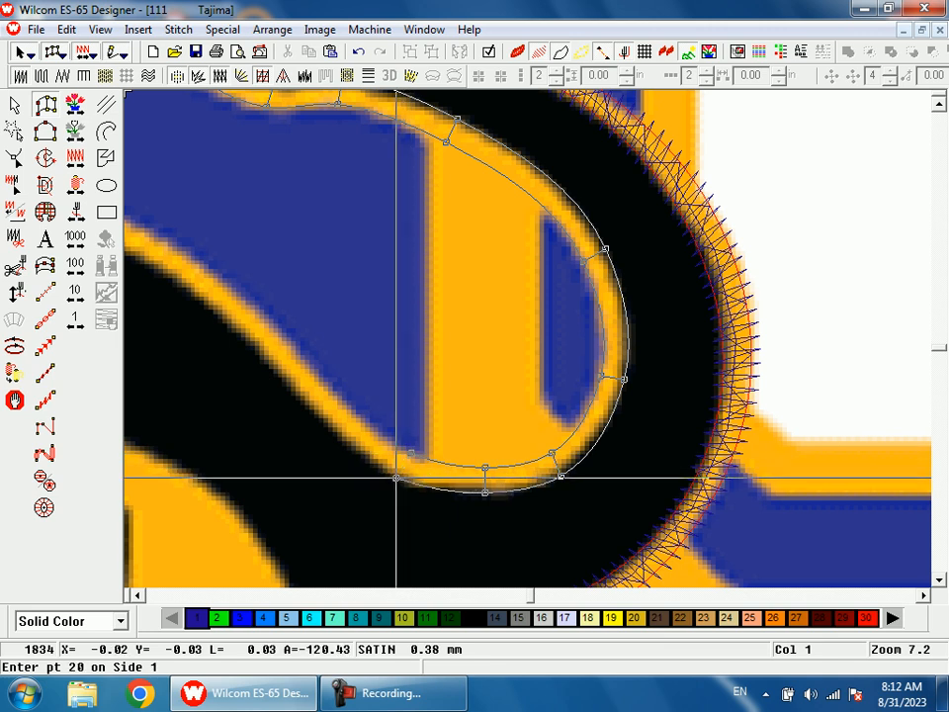
Step: Trace the column up the long sloping outline from the tail bend along the upper edge of the lion's body
left_click(329, 386)
left_click(311, 404)
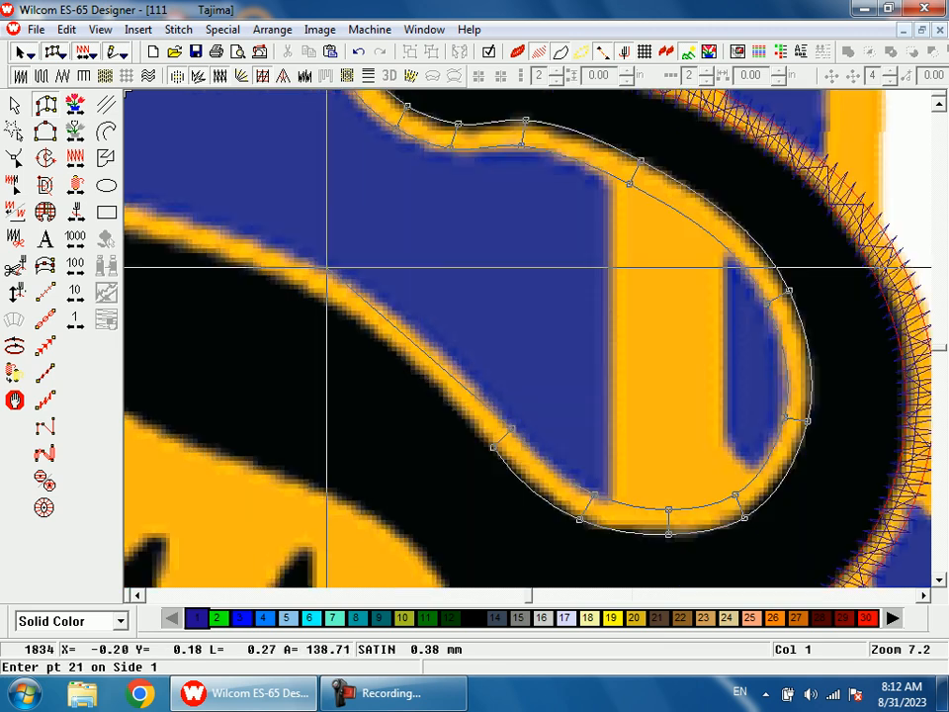
left_click(180, 202)
left_click(370, 292)
left_click(367, 310)
left_click(250, 254)
left_click(242, 276)
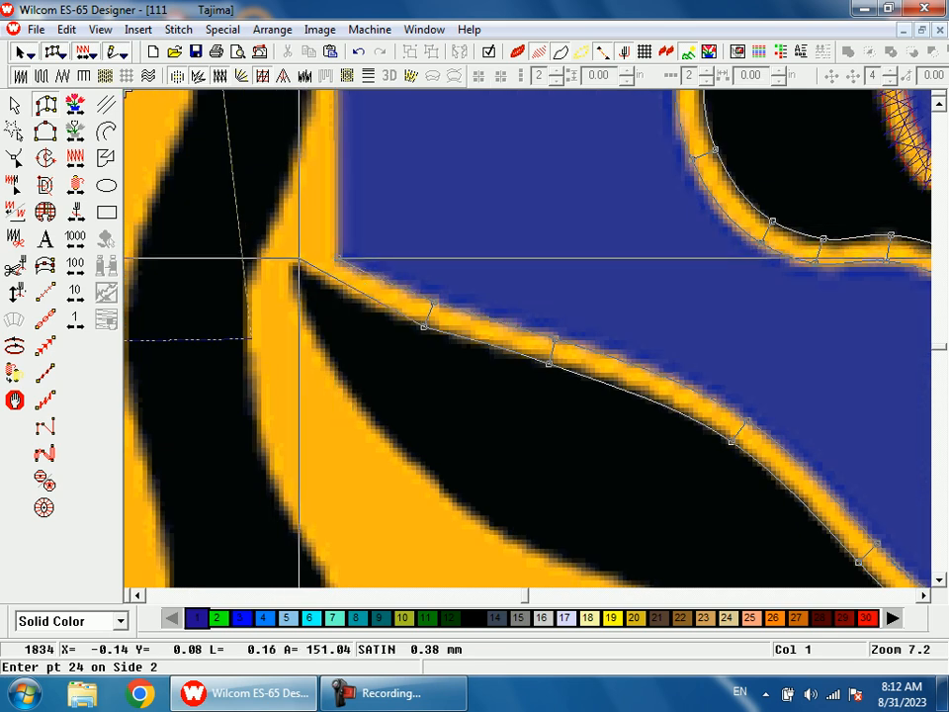
Step: Turn the column at the corner where the body outline meets the neck and cover the orange neck area up to the jaw
left_click(307, 267)
left_click(338, 234)
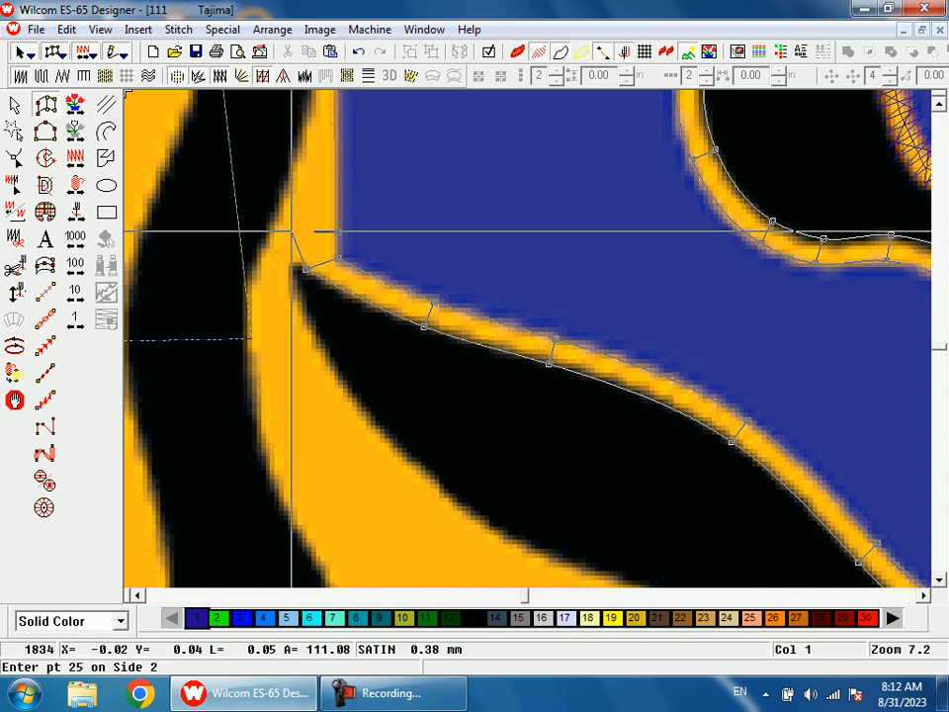
left_click(272, 231)
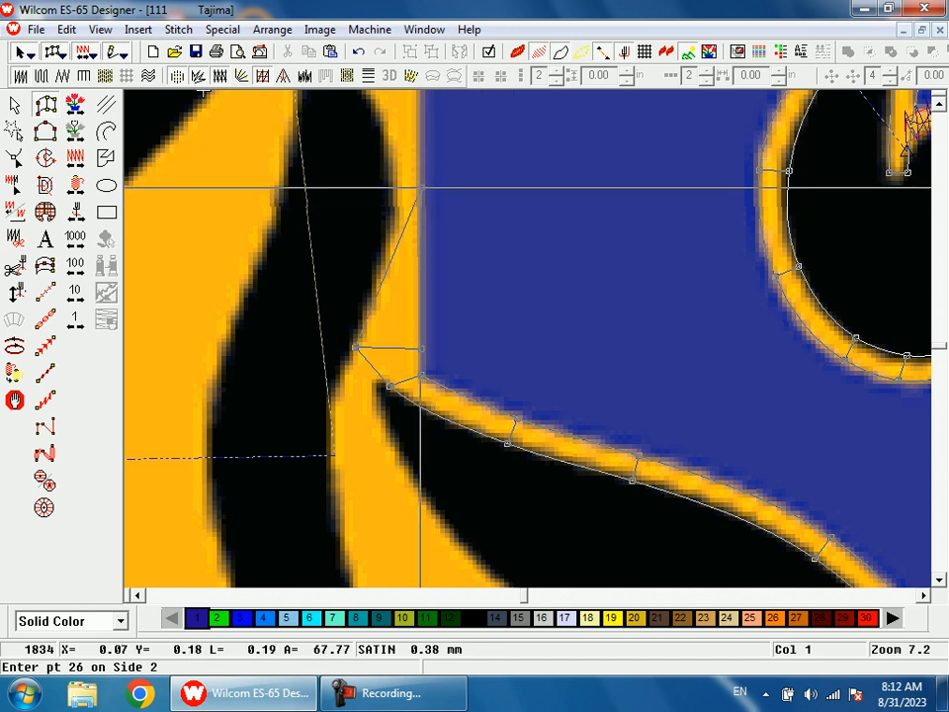
left_click(392, 188)
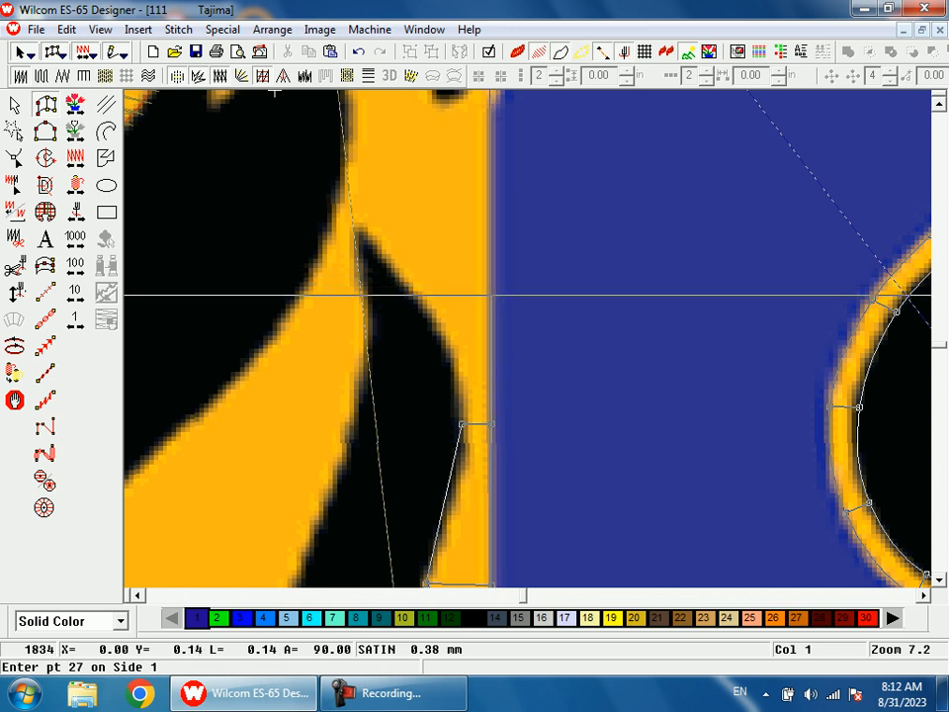
left_click(413, 291)
left_click(522, 317)
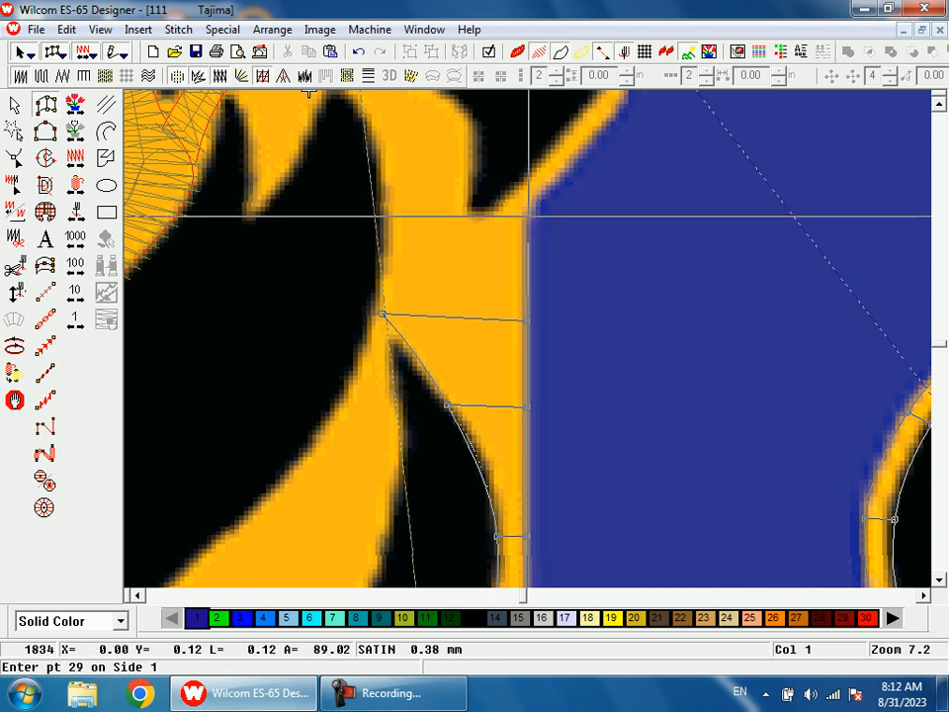
left_click(527, 224)
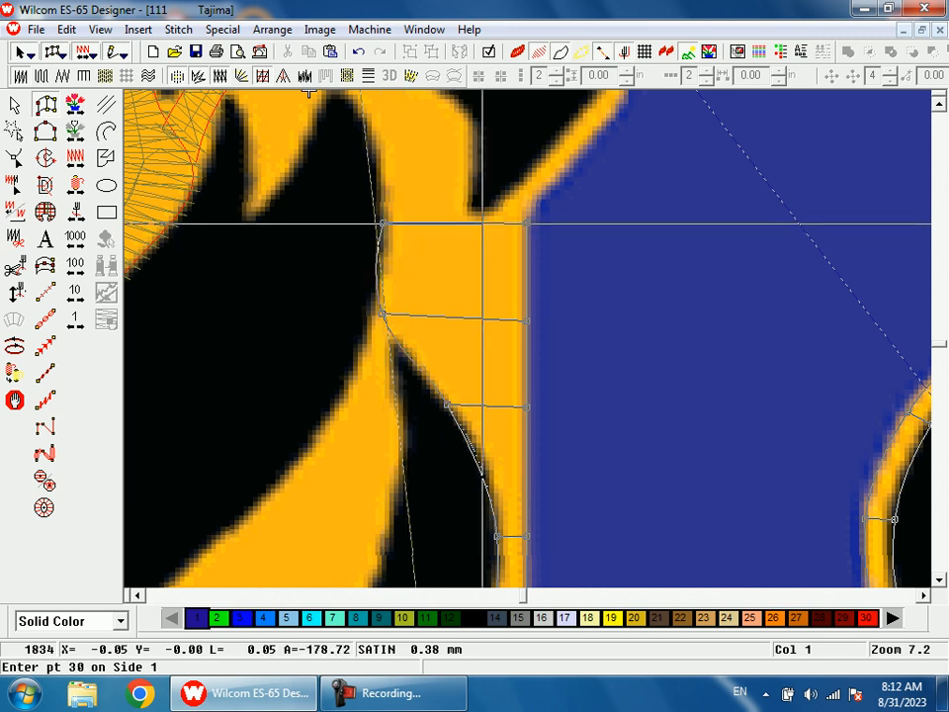
Step: Rework the column's last points below the jaw and narrow it into the diagonal orange outline of the lower jaw
key("shift+z")
key("shift+z")
left_click_drag(449, 277, 613, 378)
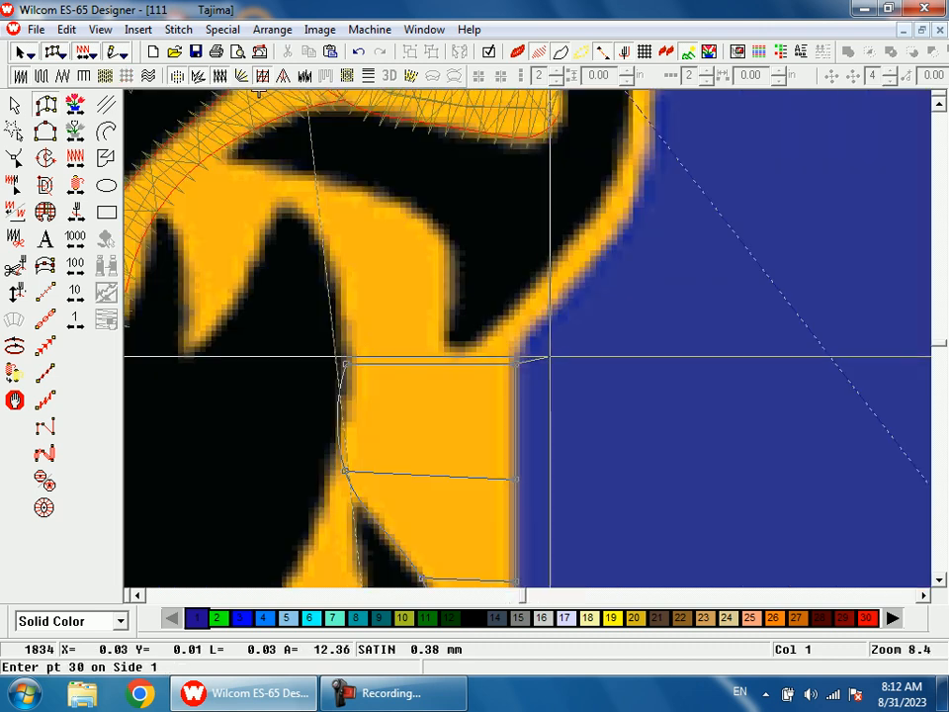
key("shift+b")
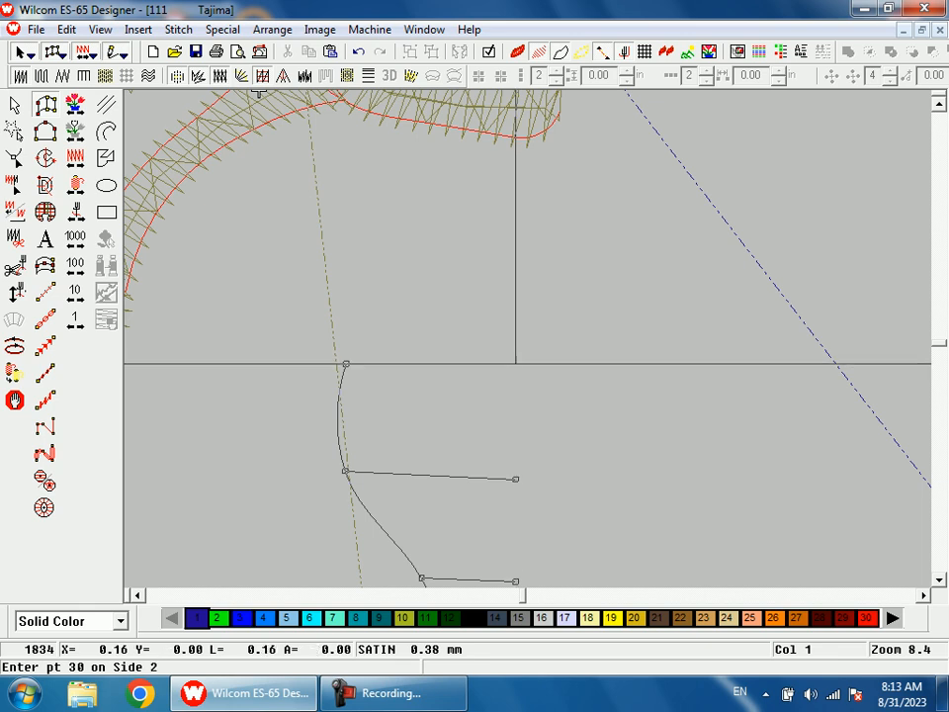
key("shift+b")
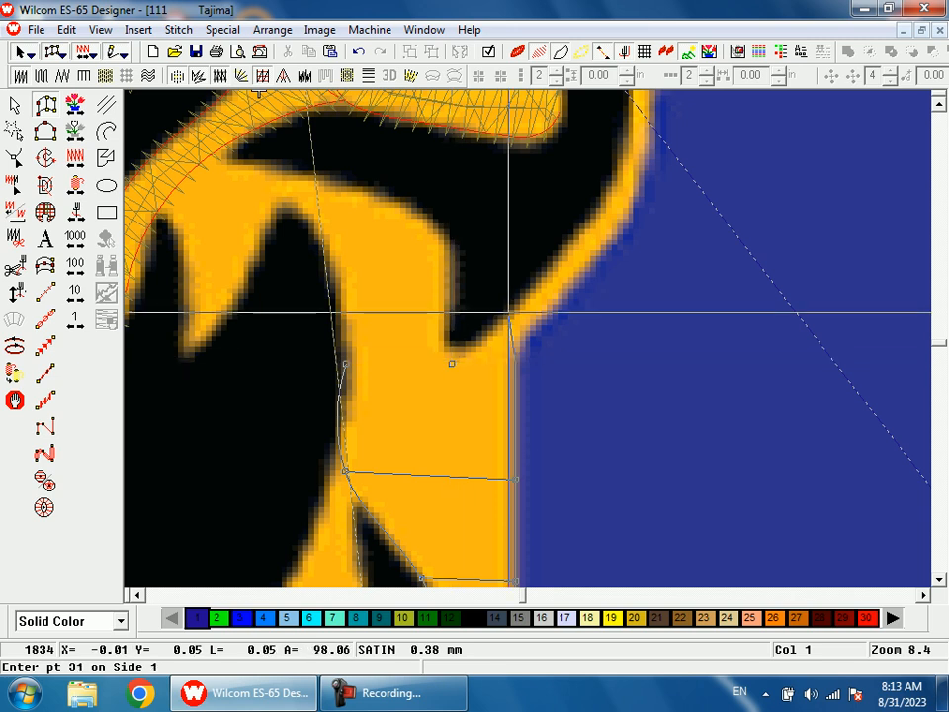
left_click(548, 313)
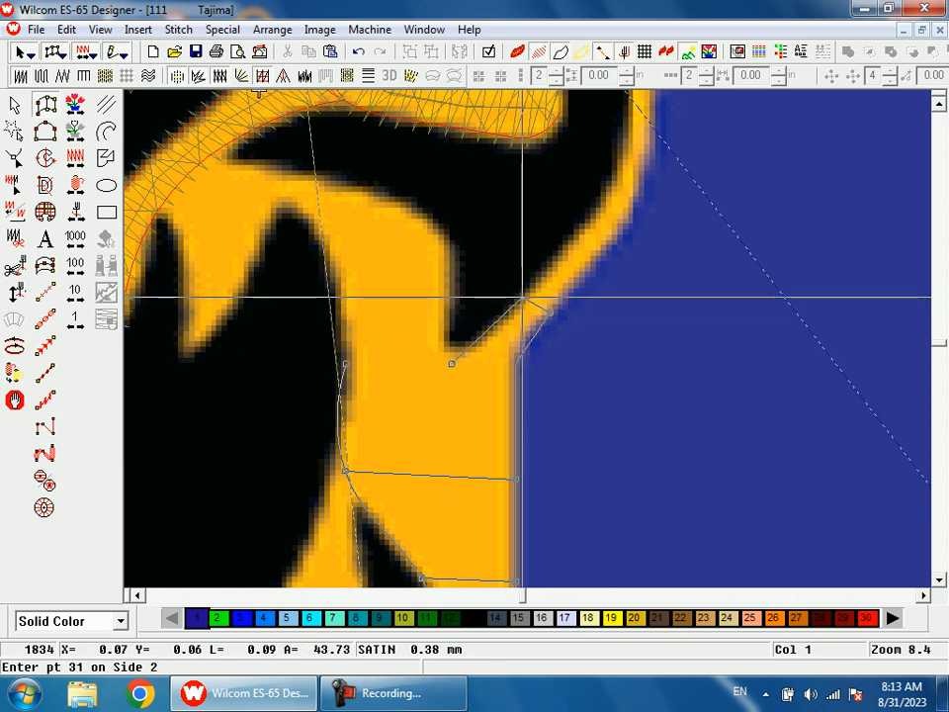
left_click(525, 293)
left_click(627, 229)
left_click(598, 208)
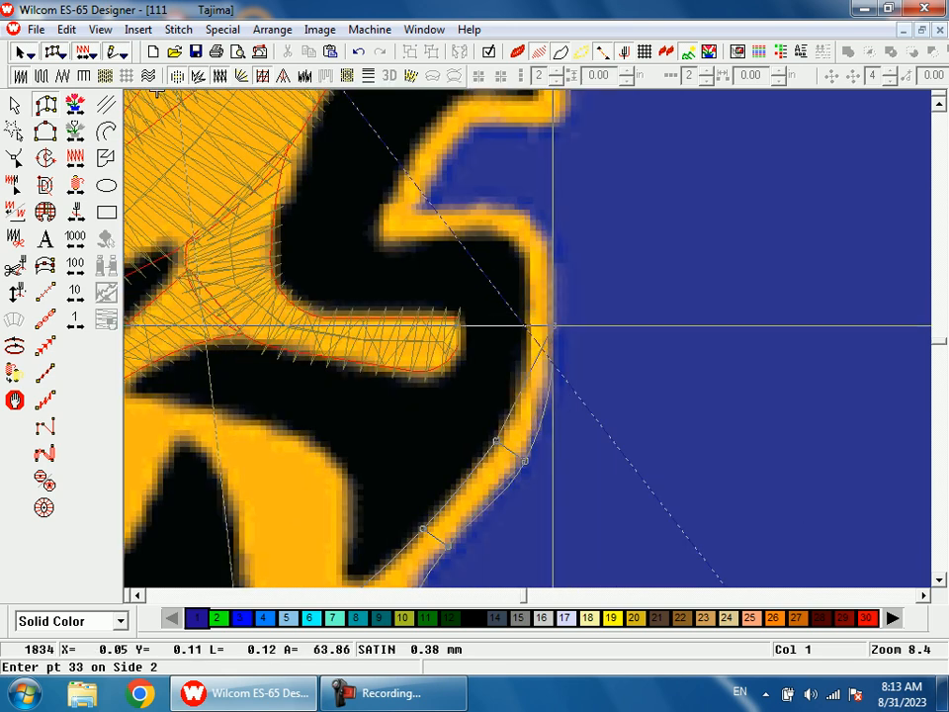
Step: Run the column up the front of the chin and around its rounded corner onto the lower lip
left_click(547, 237)
left_click(523, 251)
left_click(525, 216)
left_click(510, 237)
left_click(480, 209)
left_click(476, 232)
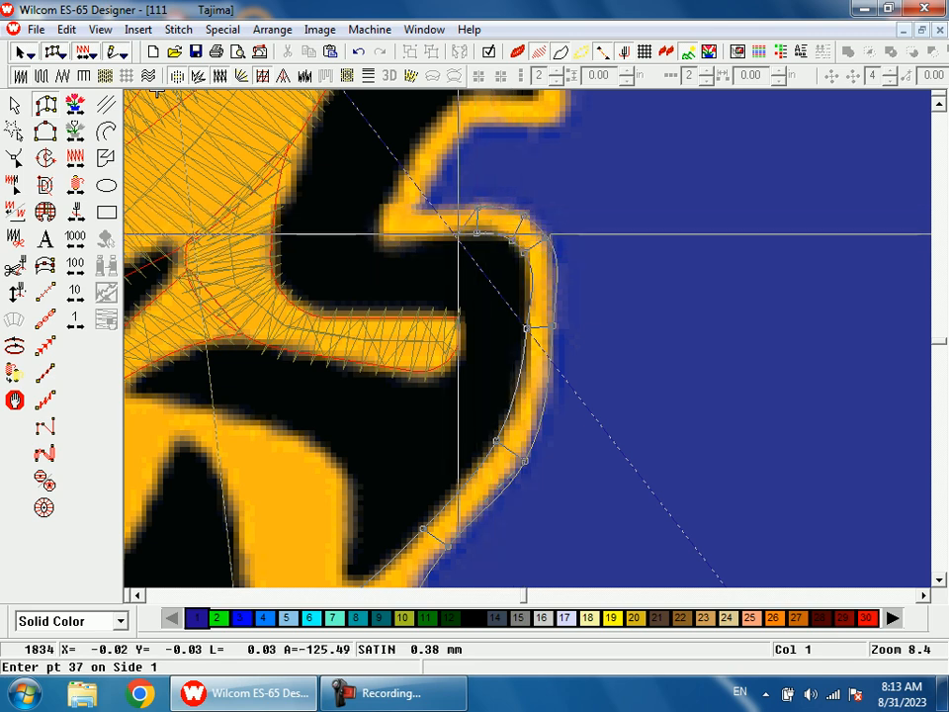
Step: Trace the column into the mouth notch, up the upper lip and around the square corner below the nose
left_click(423, 209)
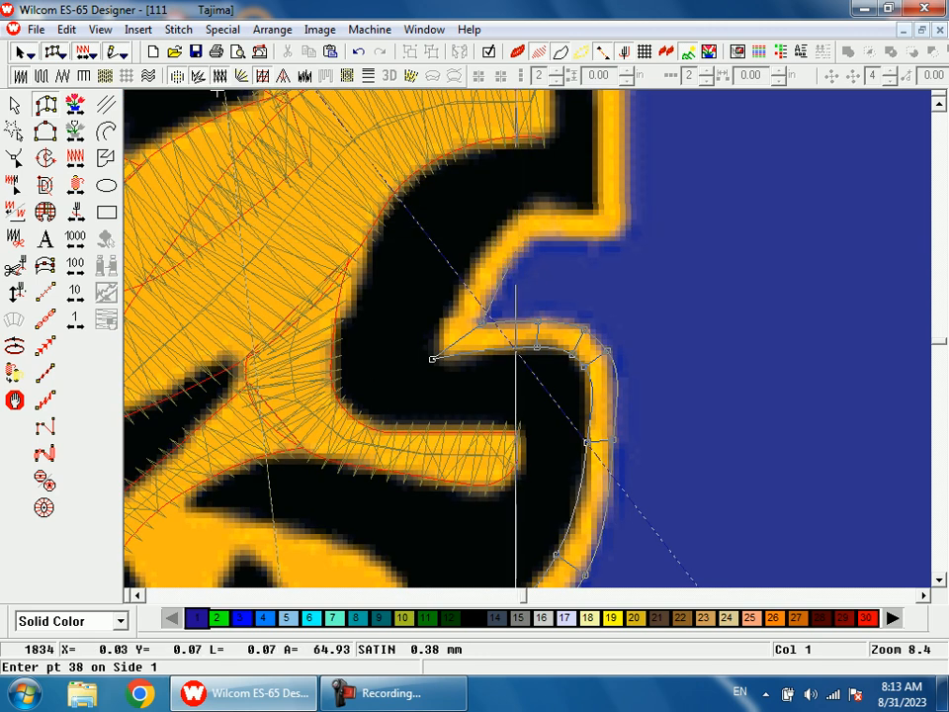
left_click(477, 258)
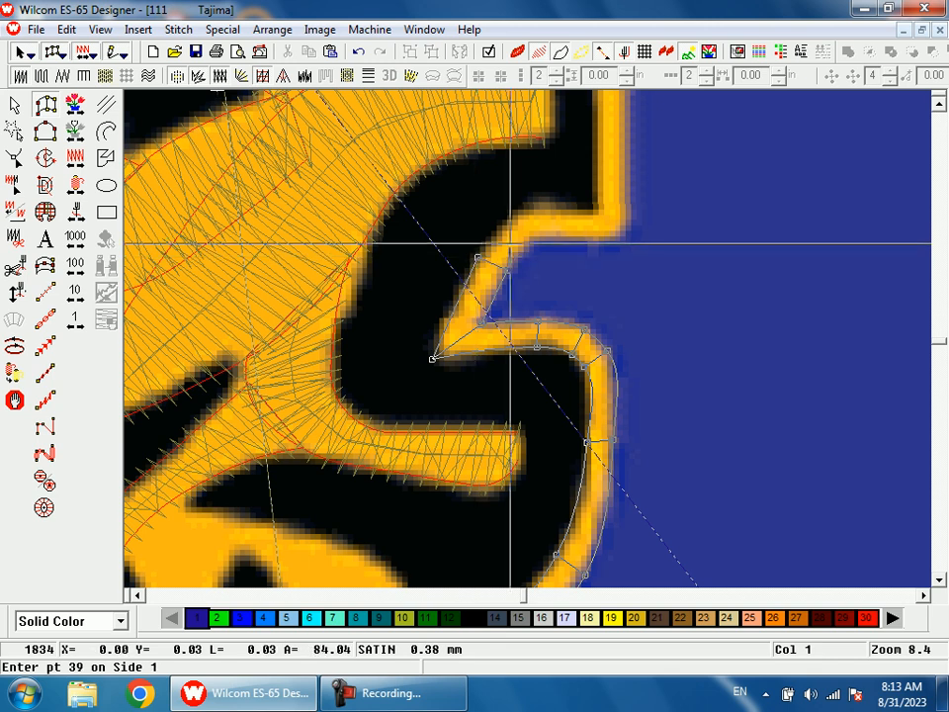
left_click(525, 206)
left_click(533, 235)
left_click(598, 241)
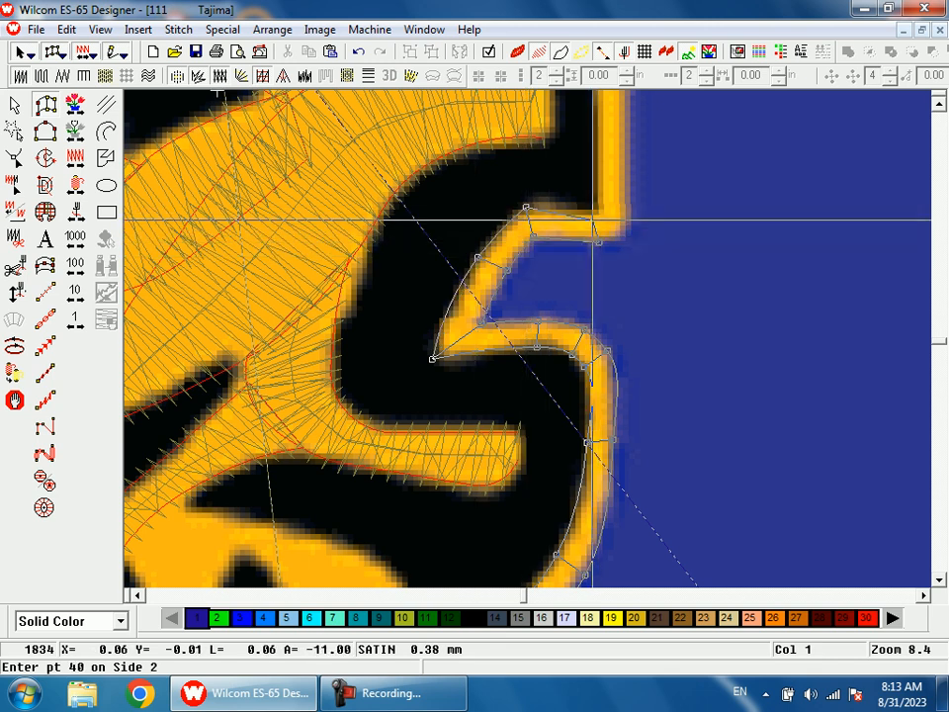
left_click(592, 209)
left_click(594, 210)
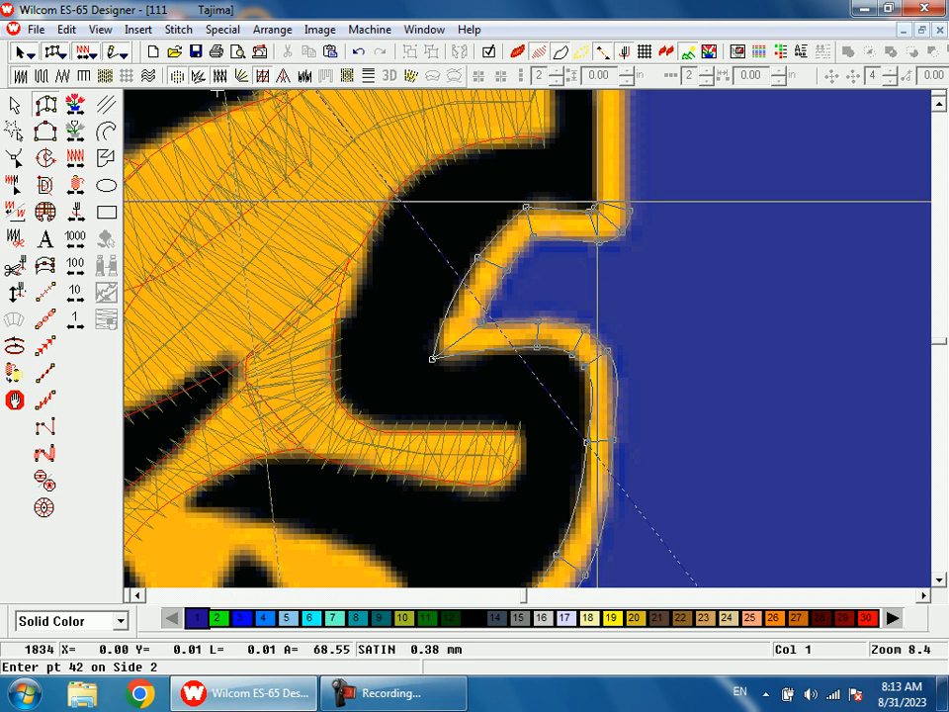
left_click(630, 210)
Step: Extend the column straight up the front of the muzzle and around the rounded corner of the nose
key("shift+z")
key("b")
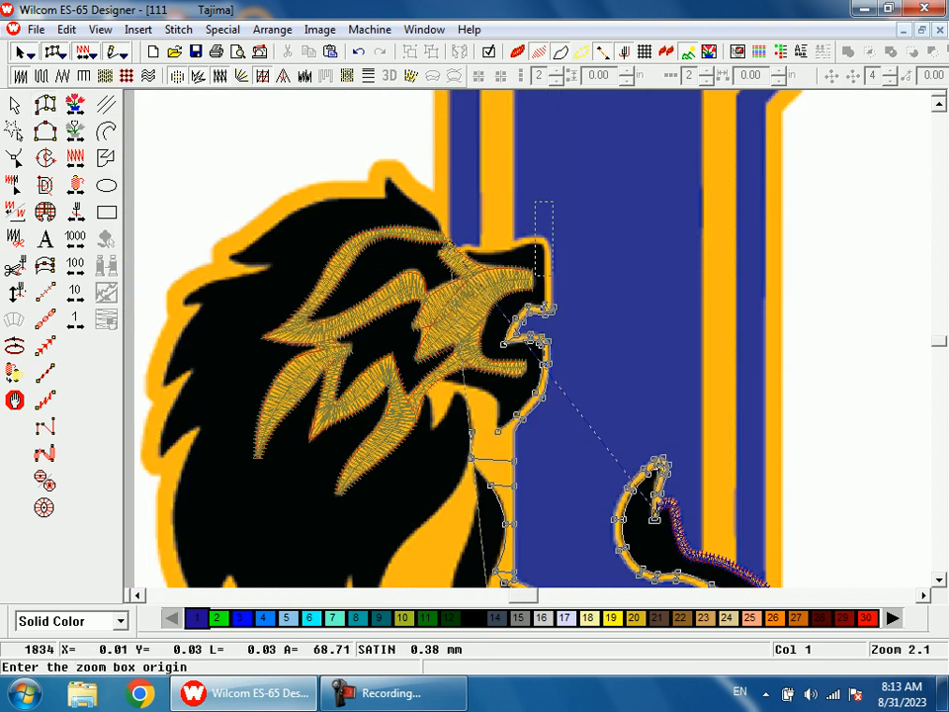
left_click_drag(549, 241, 530, 287)
left_click(555, 296)
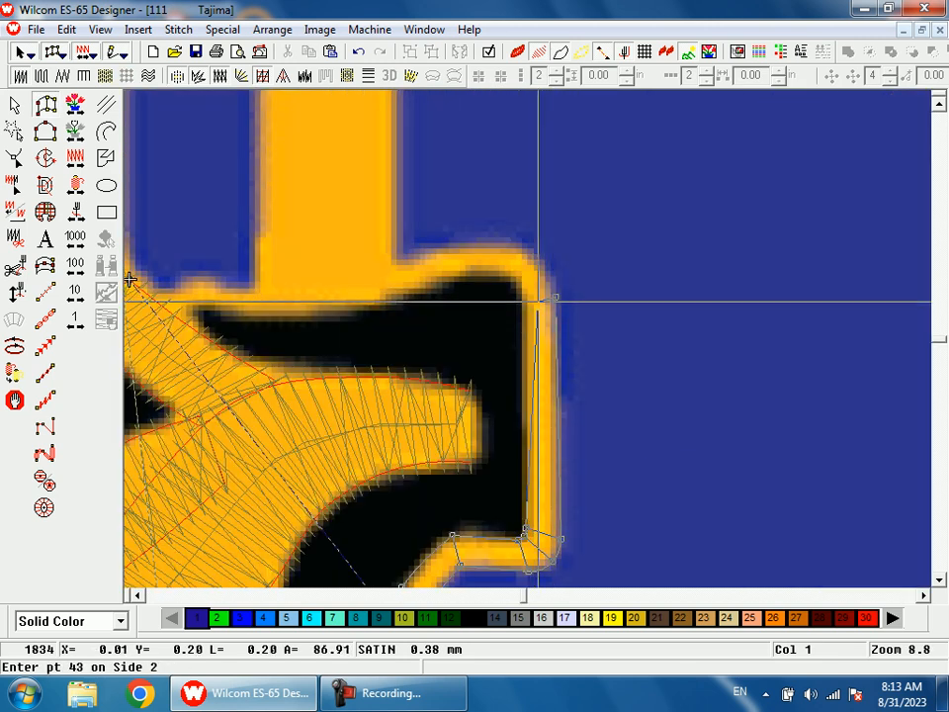
left_click(524, 299)
left_click(521, 263)
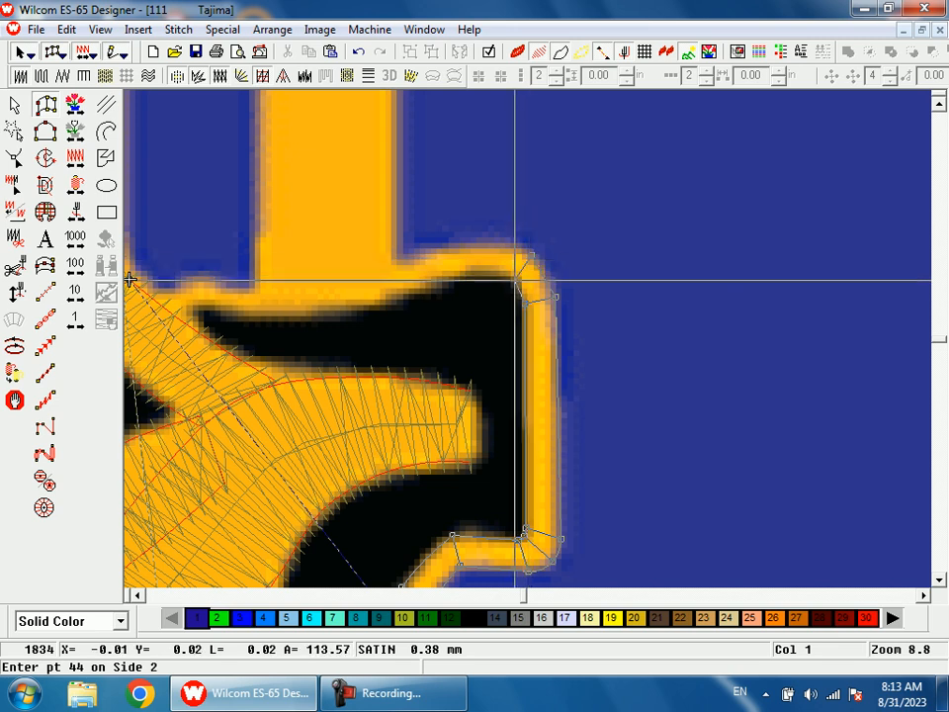
left_click(515, 284)
Step: Continue the column along the top outline of the nose and muzzle, beneath the vertical orange bar, toward the brow
left_click(491, 251)
left_click(488, 278)
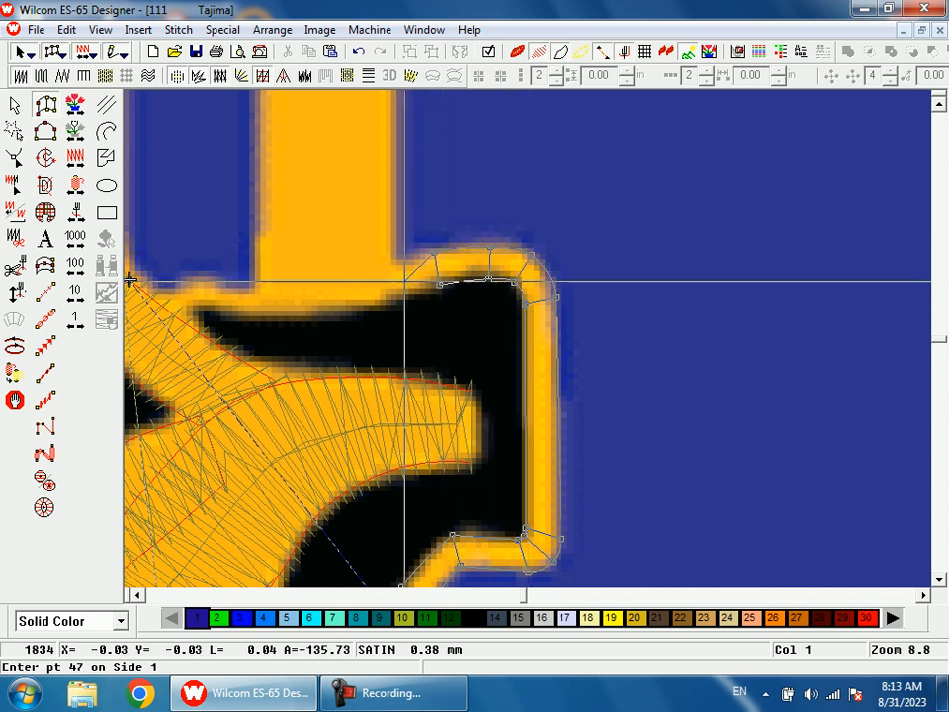
left_click(379, 277)
left_click(380, 300)
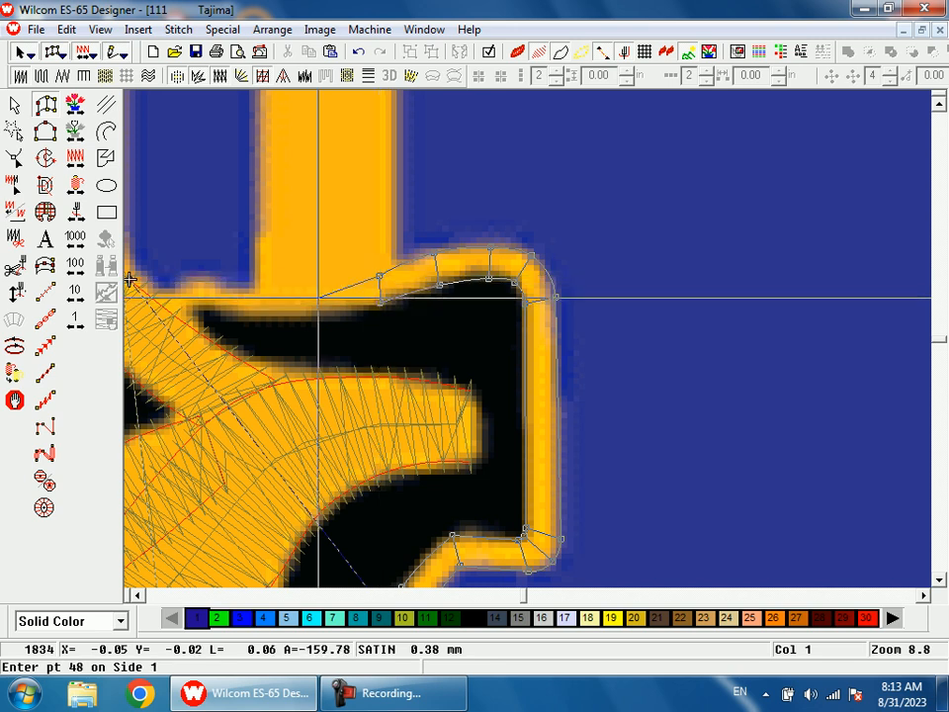
left_click(311, 291)
left_click(311, 316)
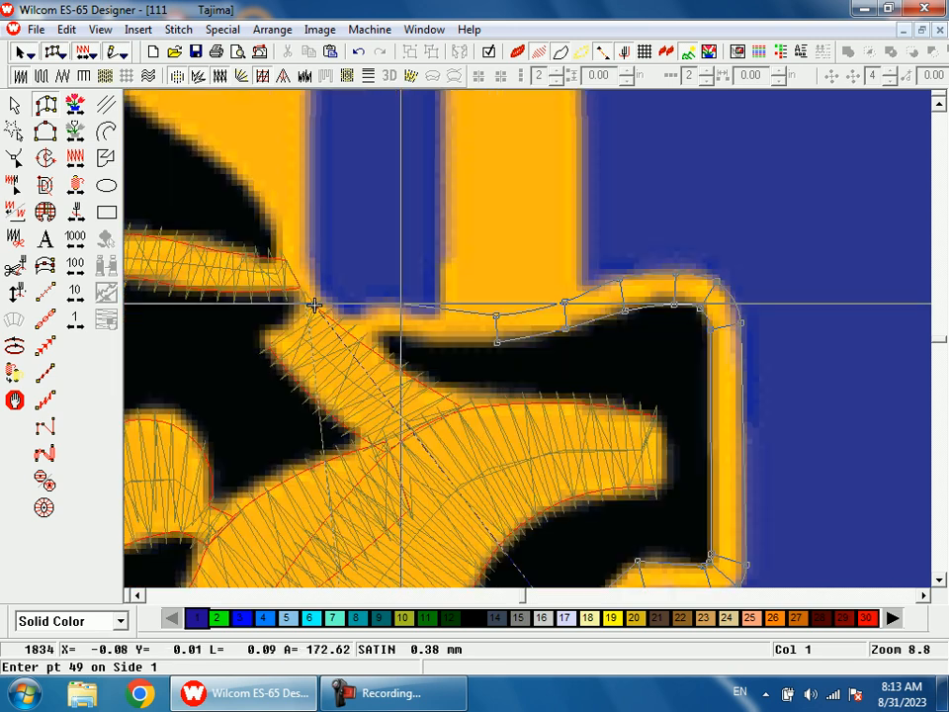
left_click(400, 304)
left_click(401, 328)
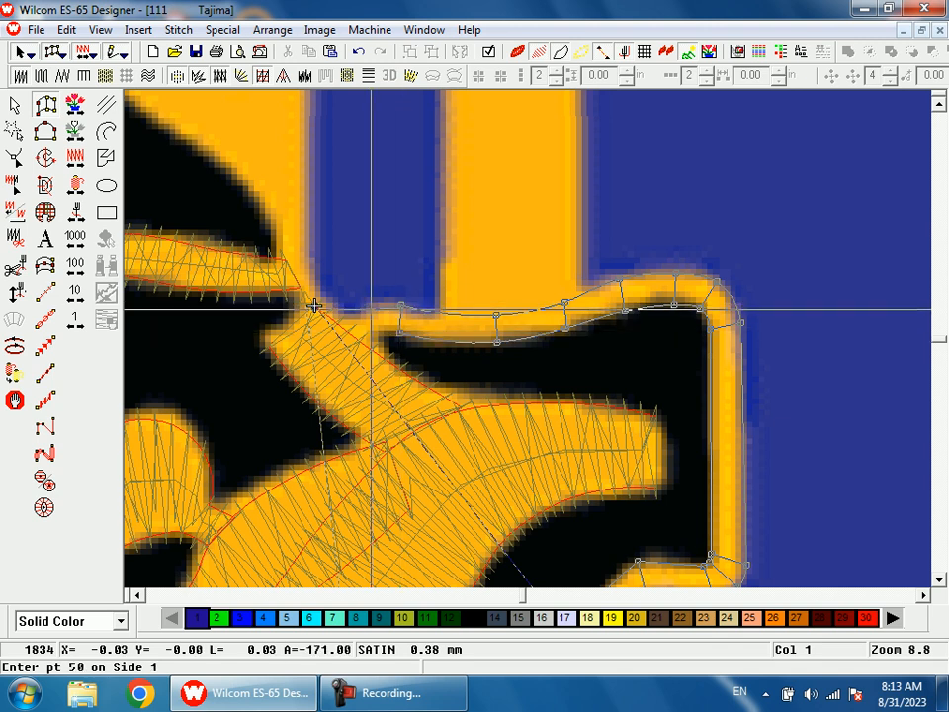
Step: Curve the column around the corner where the muzzle line meets the brow, beside the lower end of the blue bar
left_click(372, 336)
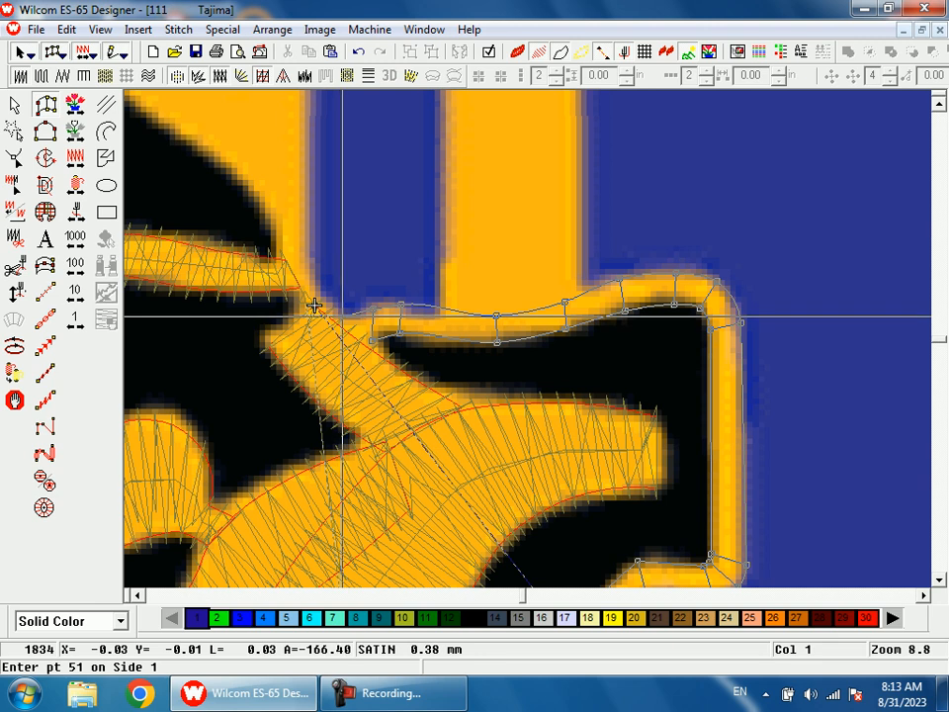
left_click(314, 306)
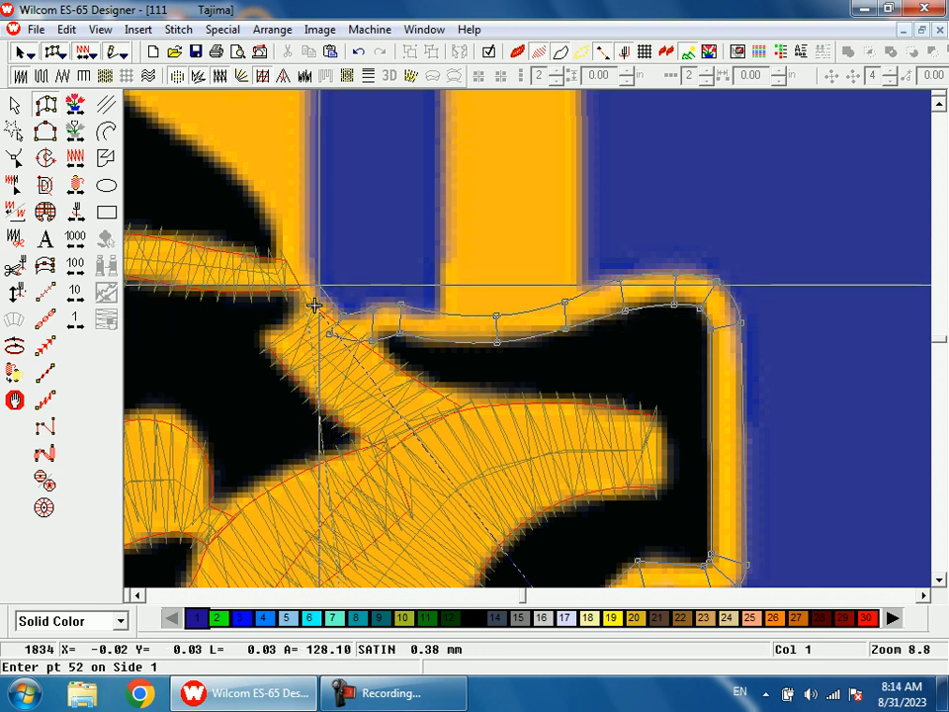
key("shift+z")
key("shift+z")
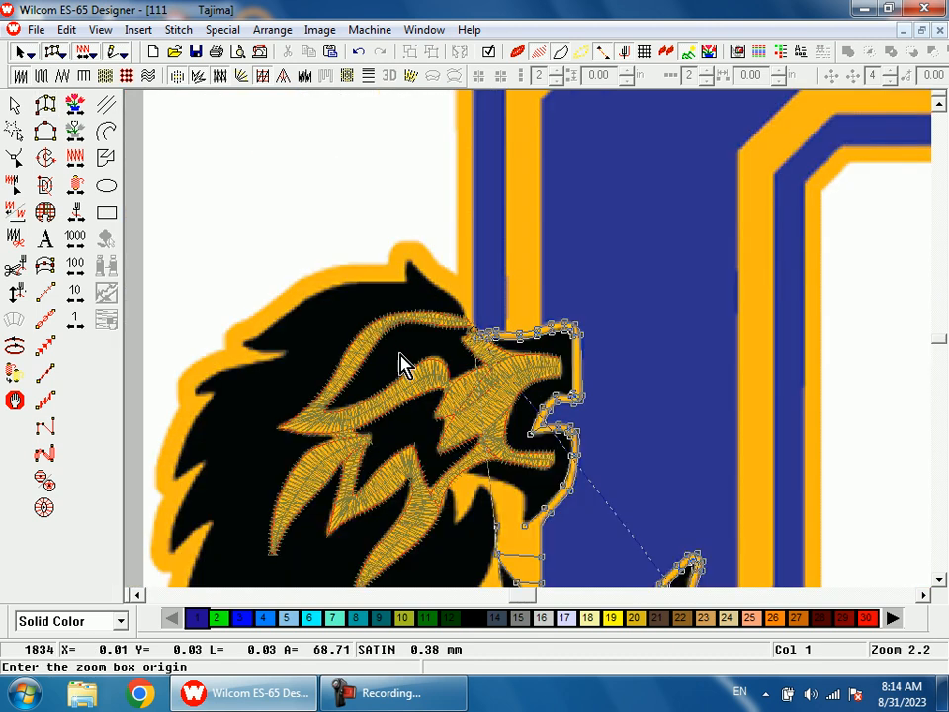
left_click_drag(414, 279, 475, 388)
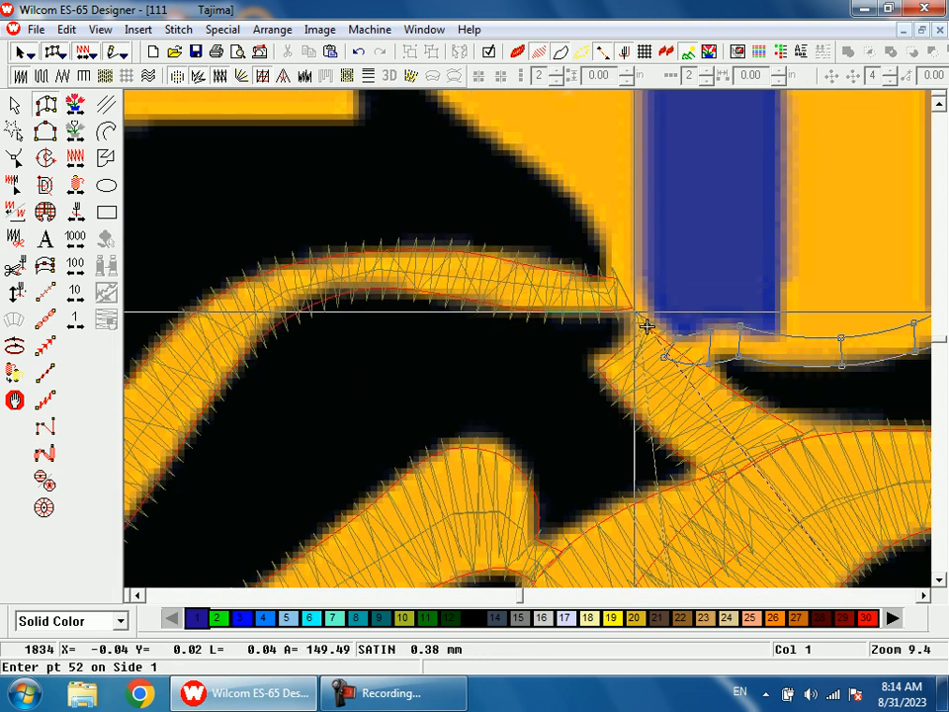
left_click(643, 328)
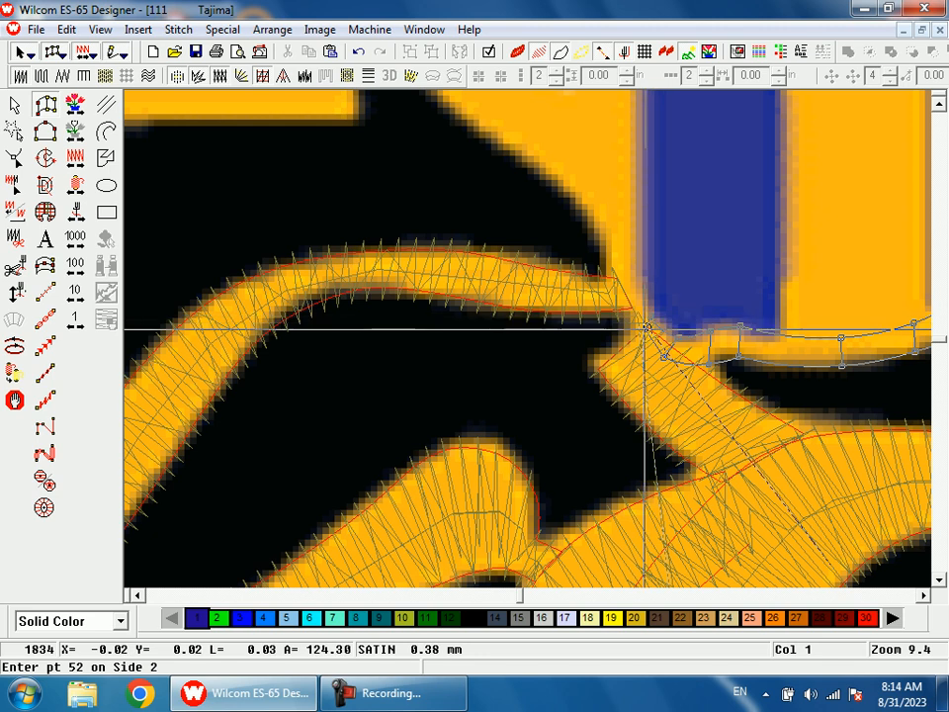
left_click(647, 326)
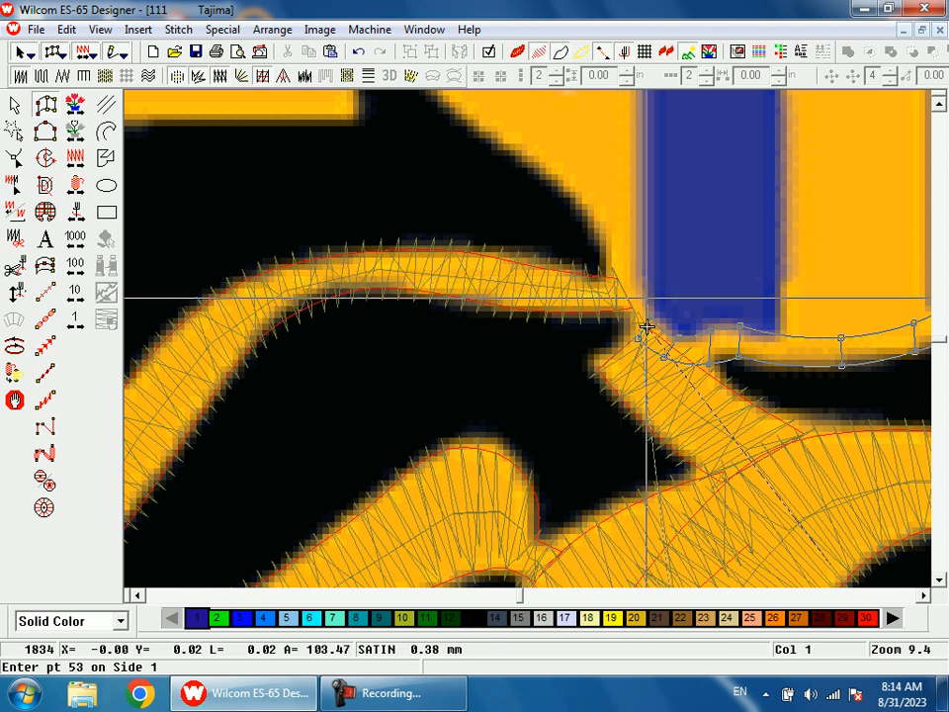
key("Return")
right_click(630, 318)
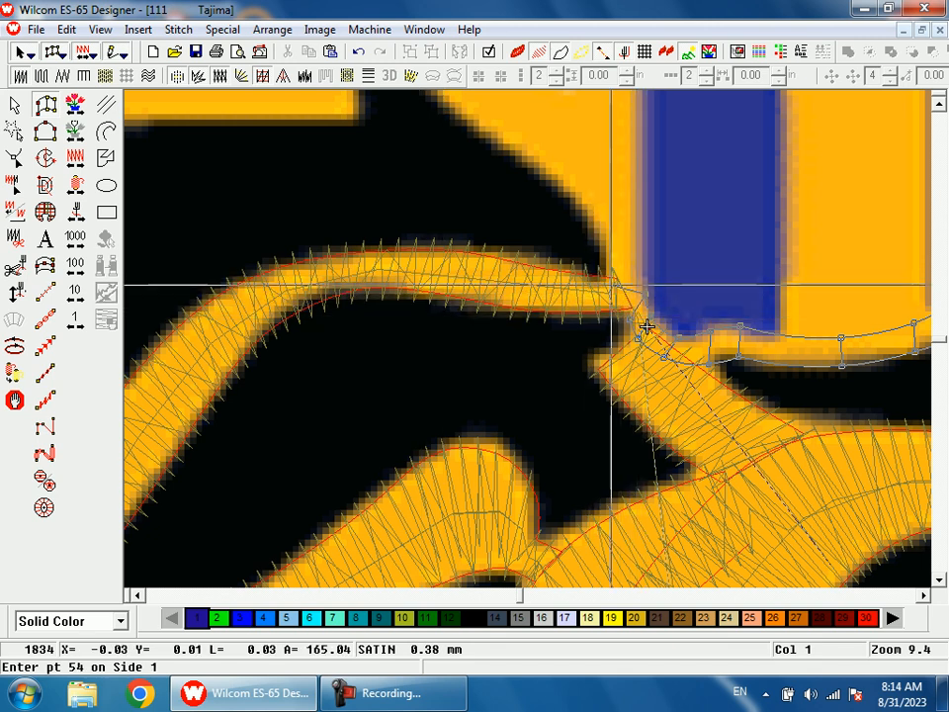
Step: Trace the column back along the top of the orange brow stripe and through its downward bend
left_click(612, 277)
left_click(612, 314)
left_click(535, 265)
left_click(532, 313)
left_click(428, 249)
left_click(430, 290)
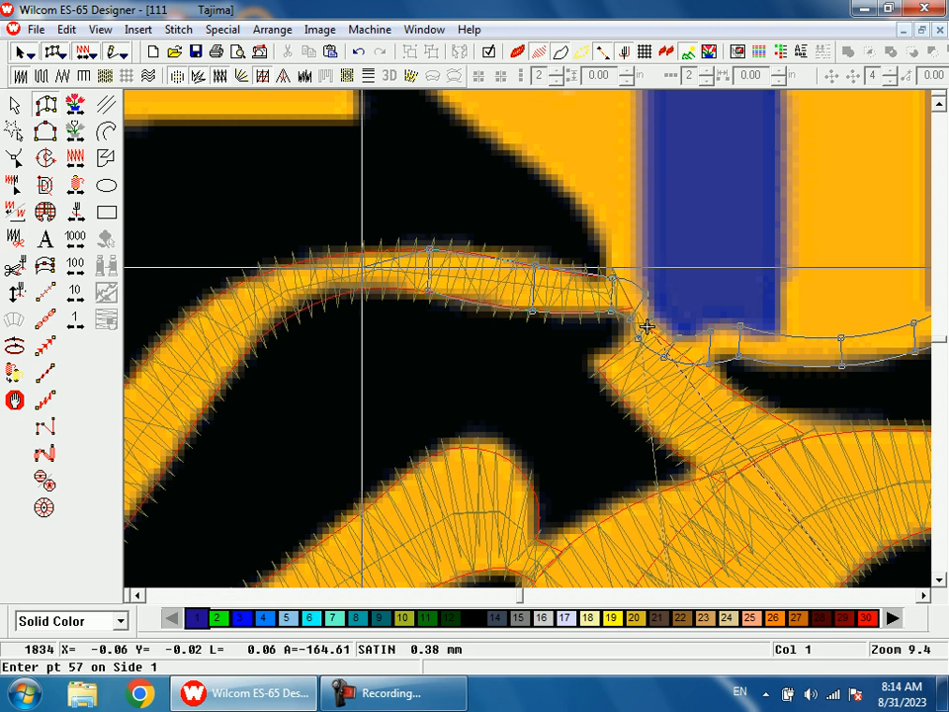
left_click(337, 254)
left_click(346, 292)
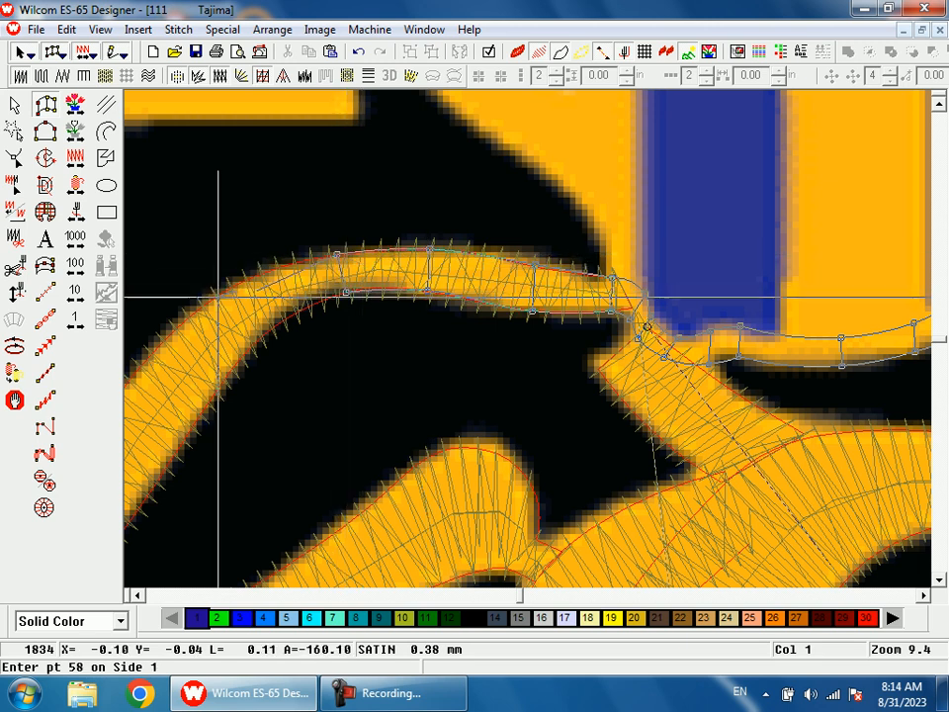
scroll(313, 354, "left", 2)
left_click(395, 308)
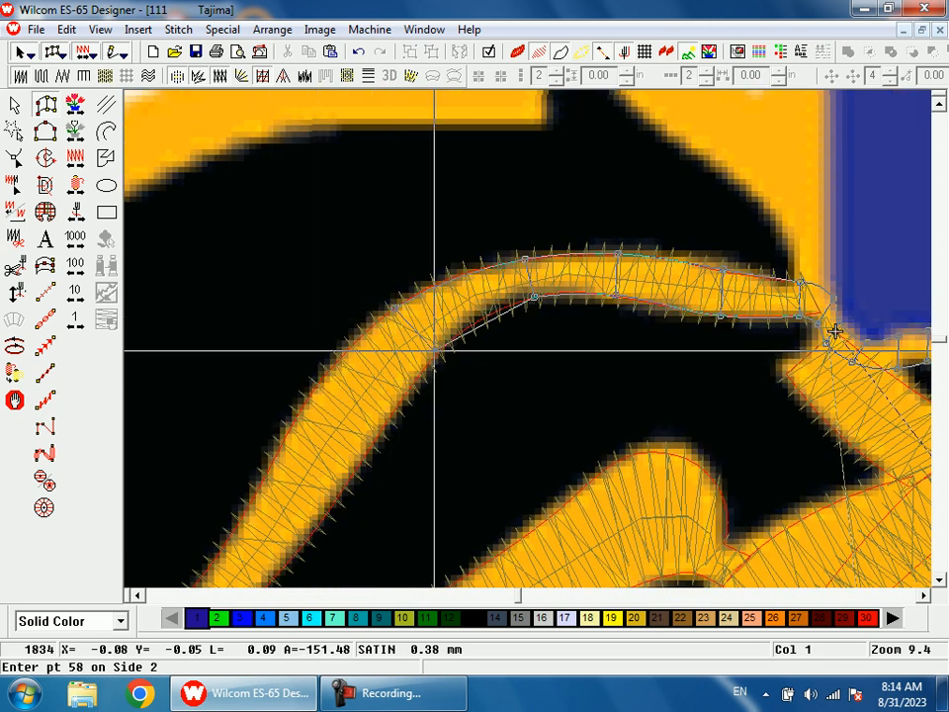
left_click(436, 349)
key("p")
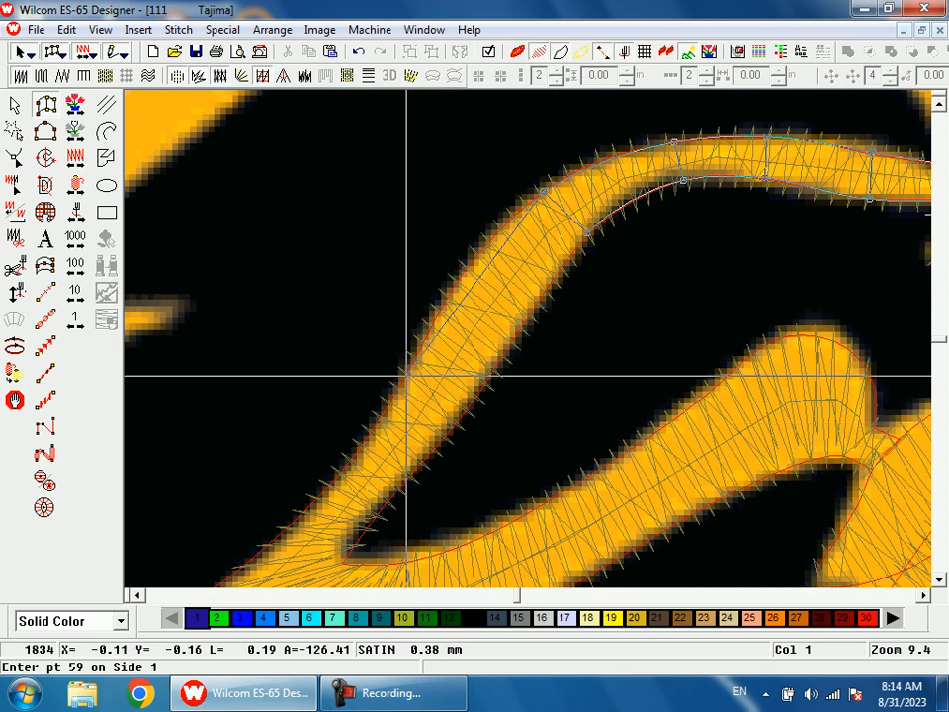
Step: Run the column down the sloping rear of the brow stripe to its pointed tip and inner notch
left_click(435, 322)
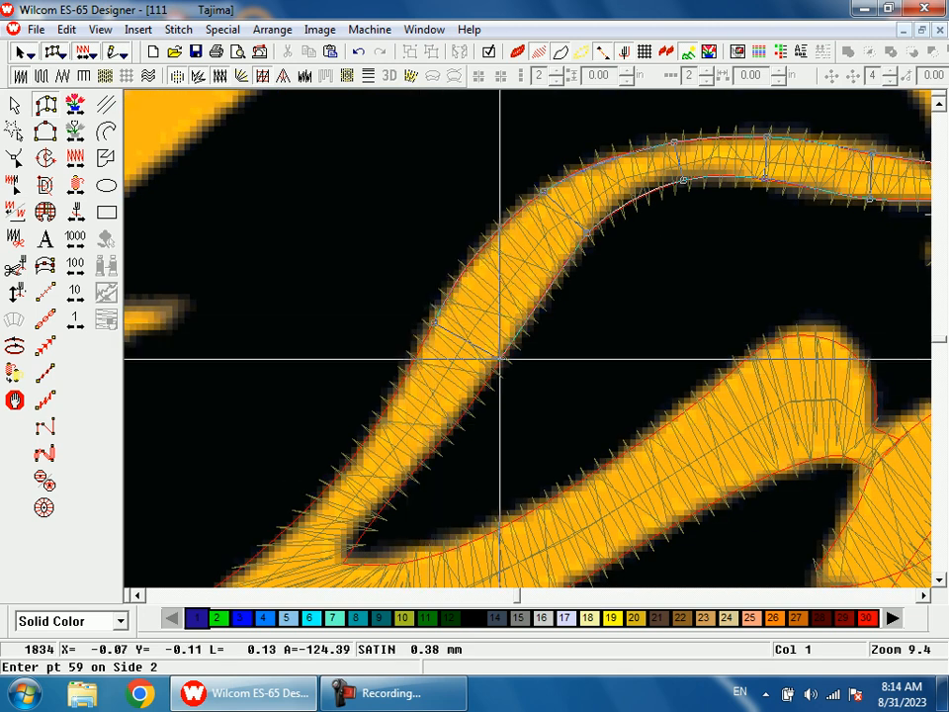
left_click(500, 359)
left_click(451, 338)
left_click(503, 364)
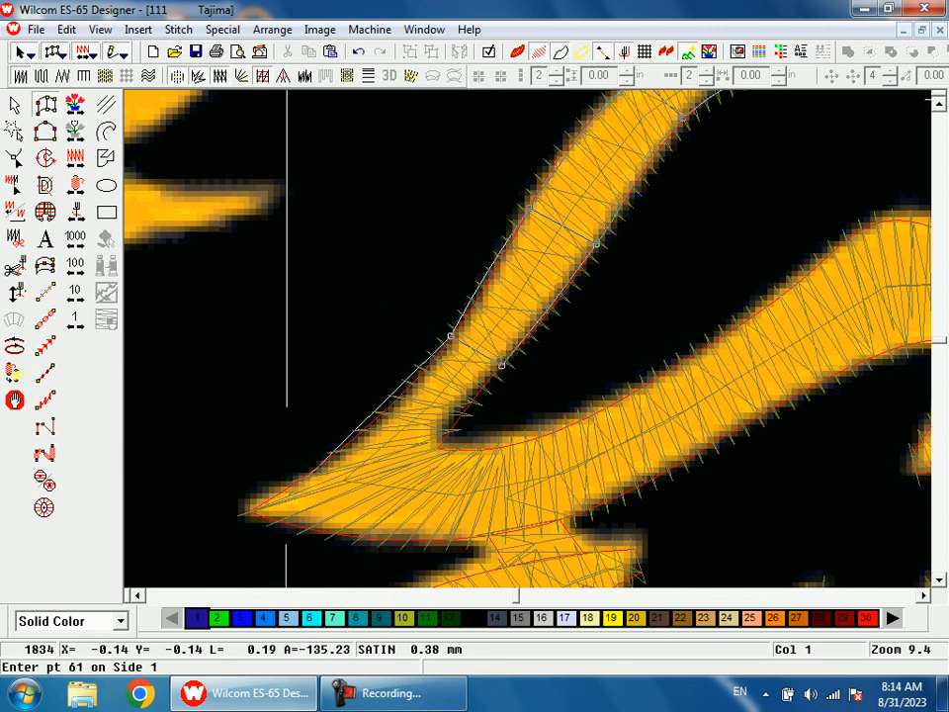
left_click(249, 511)
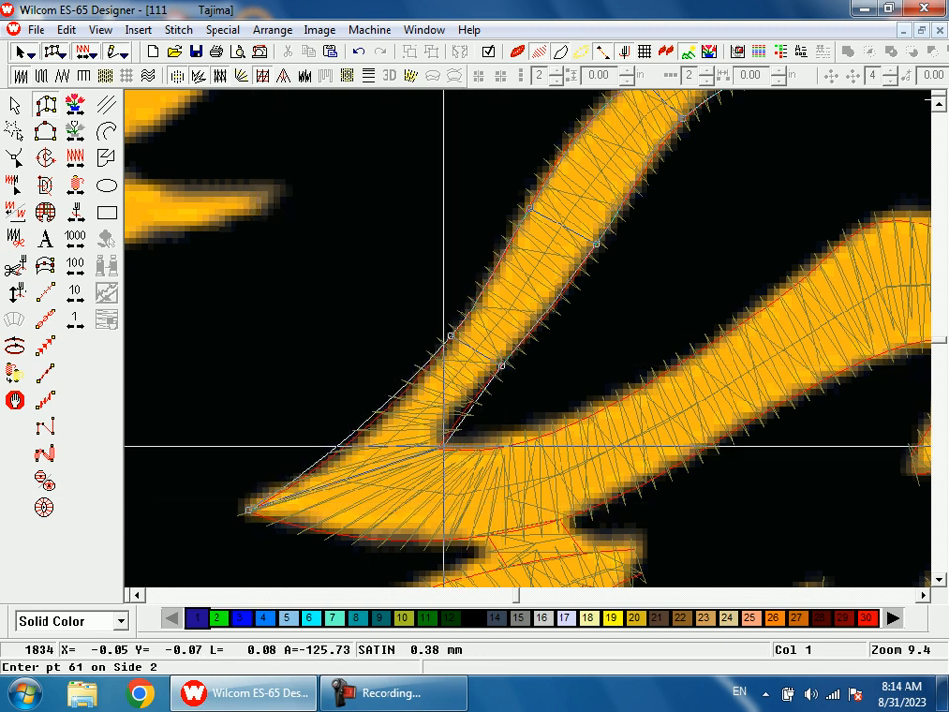
left_click(439, 448)
scroll(514, 431, "down", 2)
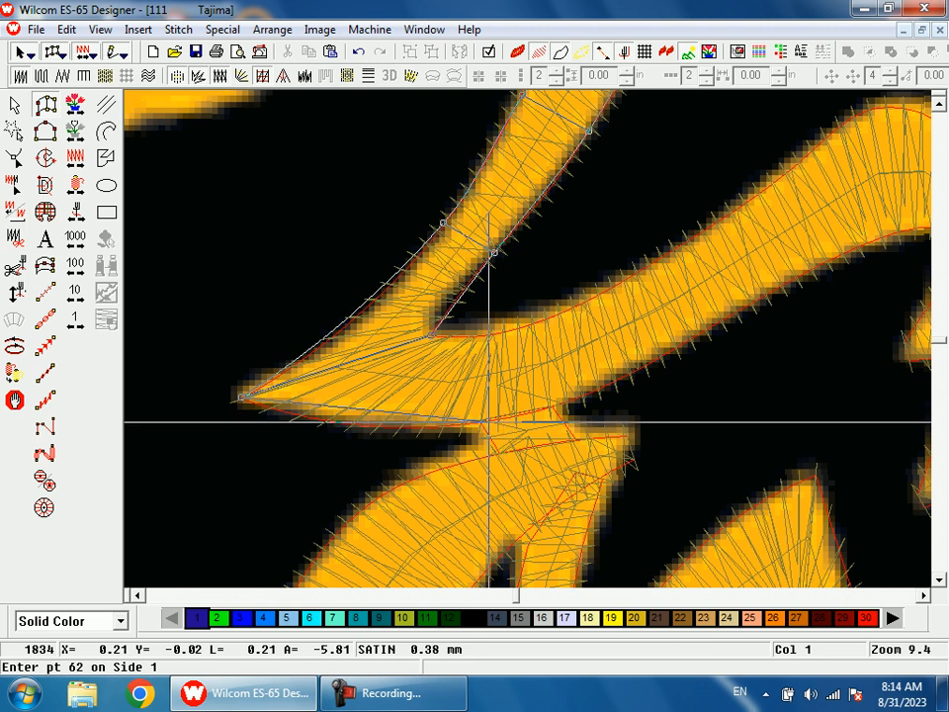
Step: Turn the column at the tip and trace the lower orange stripe up toward its rounded end near the face
left_click(485, 421)
left_click(487, 337)
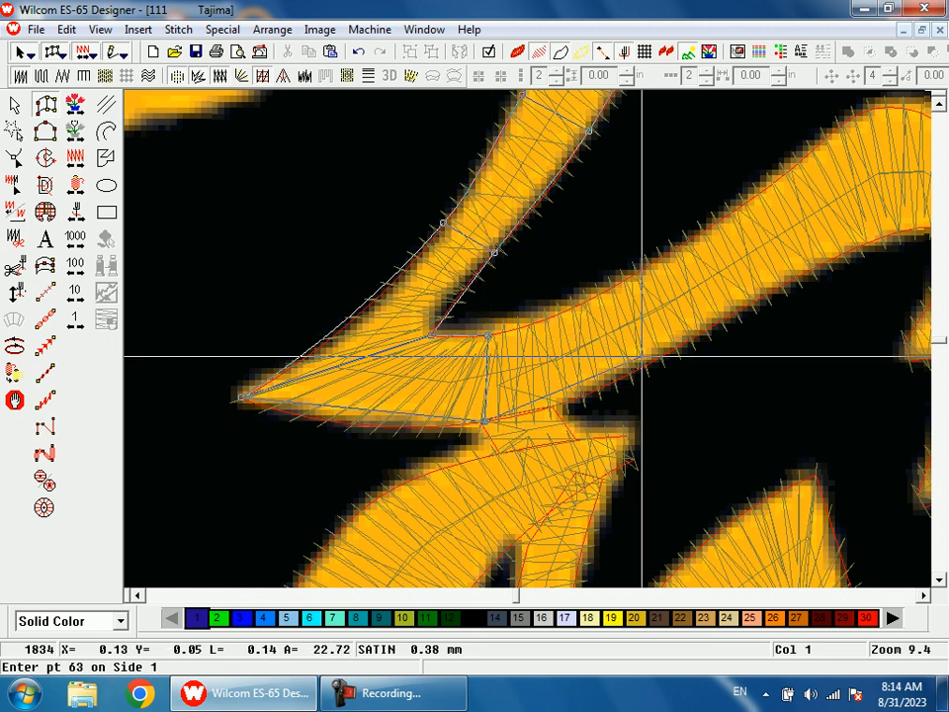
left_click(641, 365)
left_click(610, 288)
middle_click(715, 245)
left_click(629, 357)
left_click(587, 273)
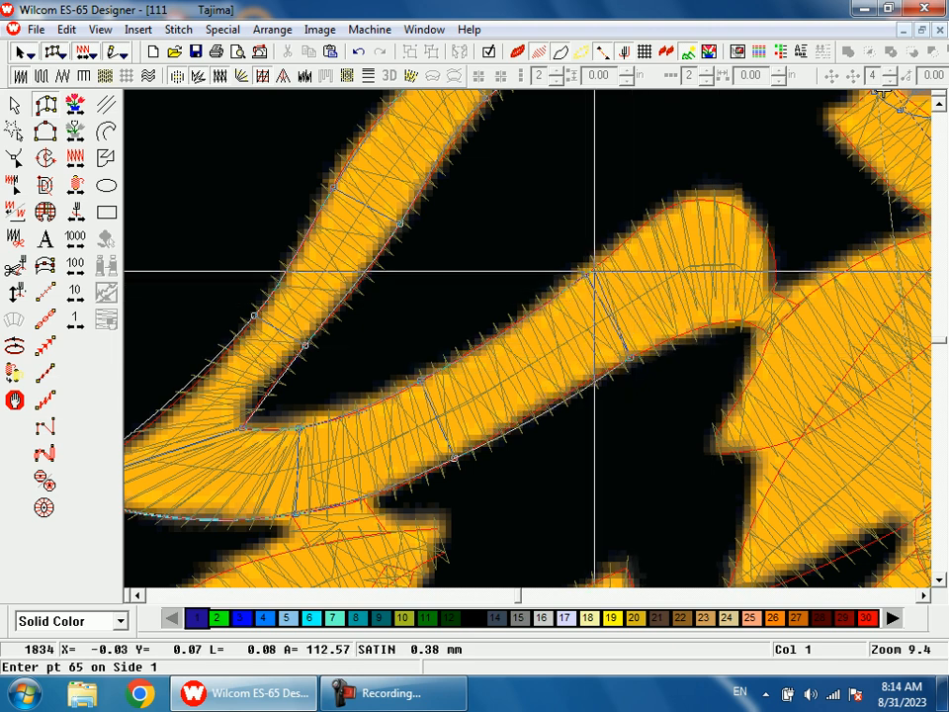
left_click(681, 330)
left_click(660, 214)
Step: Wrap the column around the lower stripe's rounded end into the face shape and finish the satin object
key("shift+z")
key("b")
left_click_drag(581, 218, 627, 384)
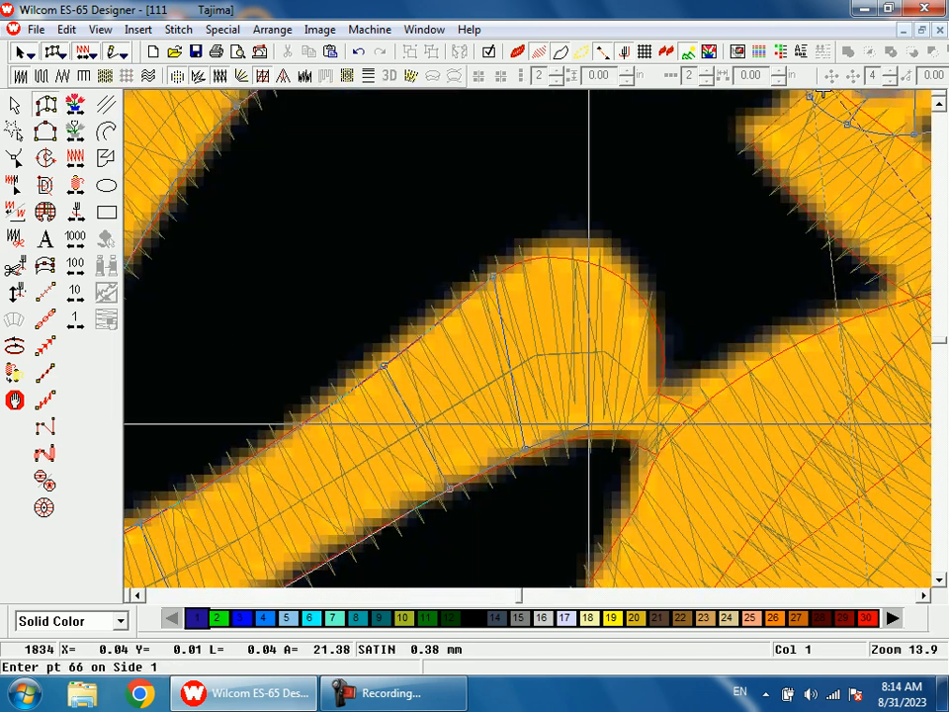
left_click(578, 435)
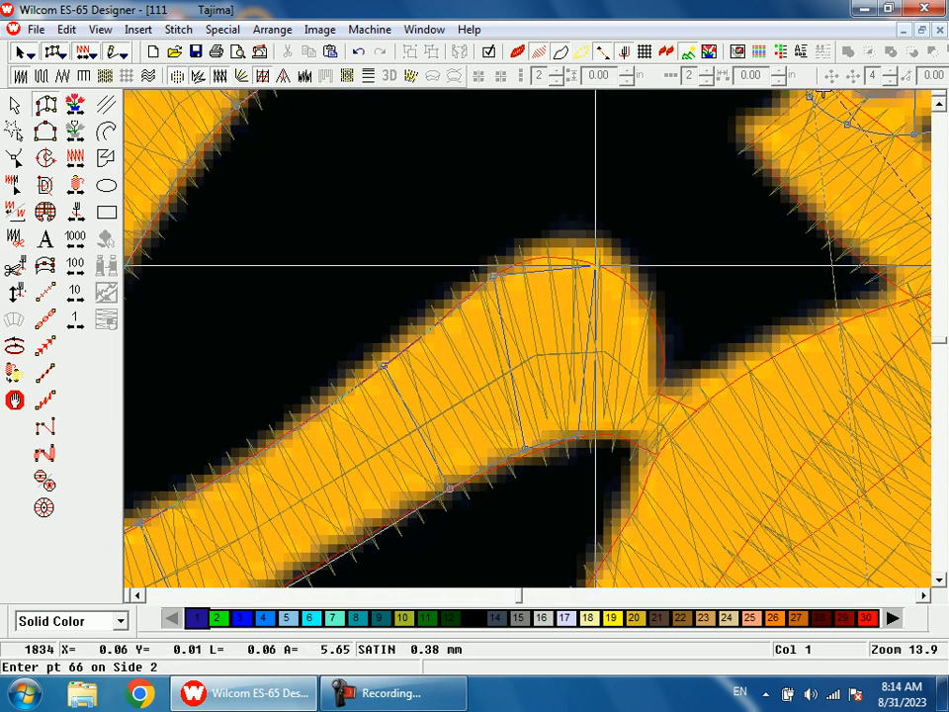
left_click(621, 435)
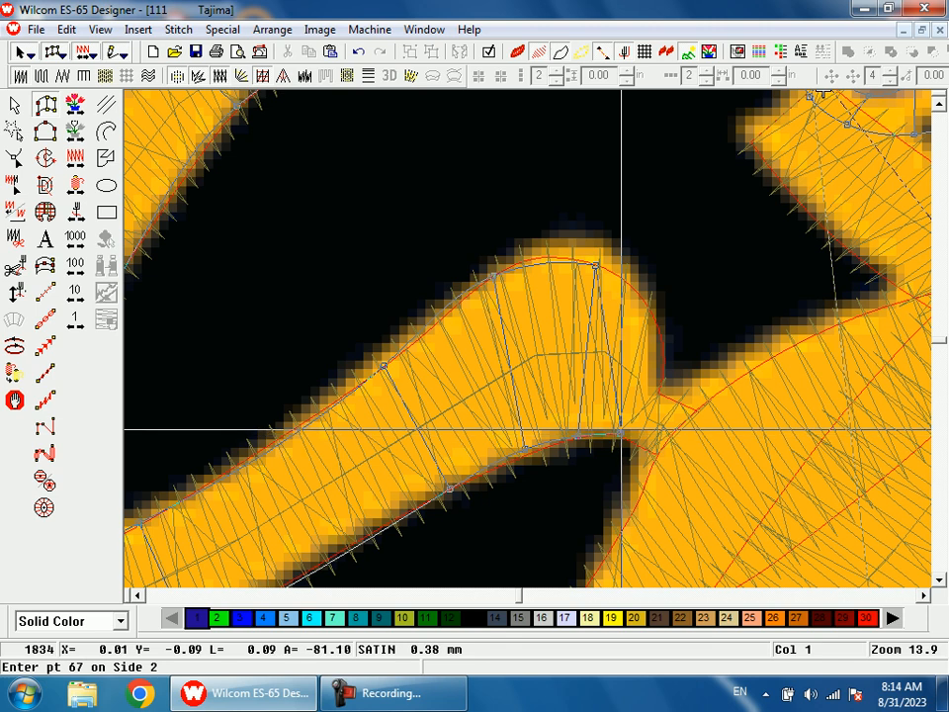
left_click(664, 436)
left_click(661, 454)
left_click(701, 416)
key("Return")
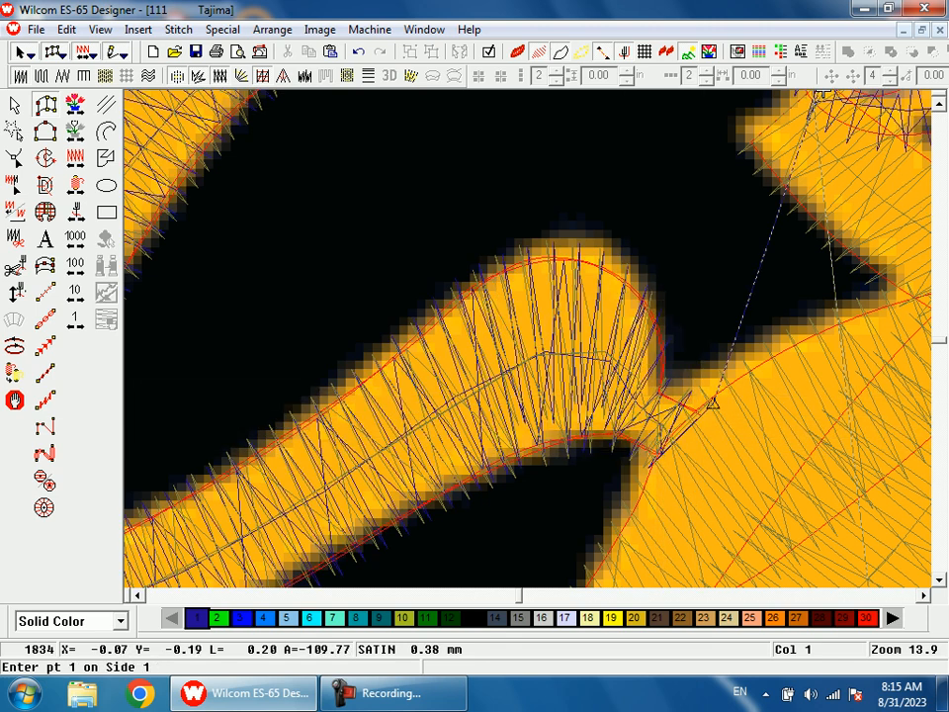
Step: Replace the old separate brow satin object with the newly traced outline column, deleting the old one
key("shift+z")
key("shift+z")
left_click(18, 106)
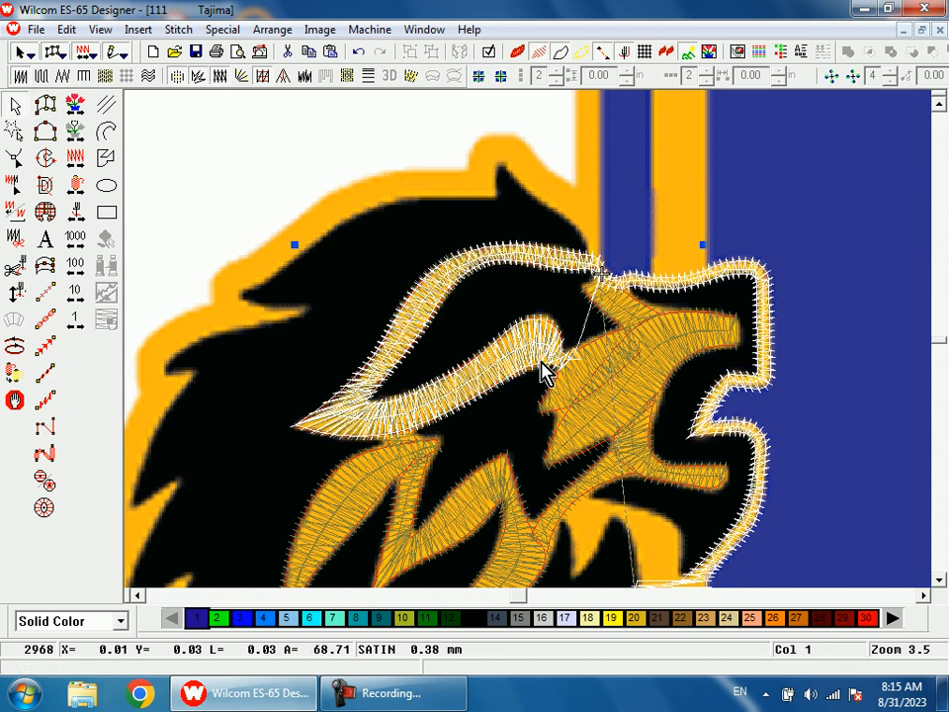
key("Escape")
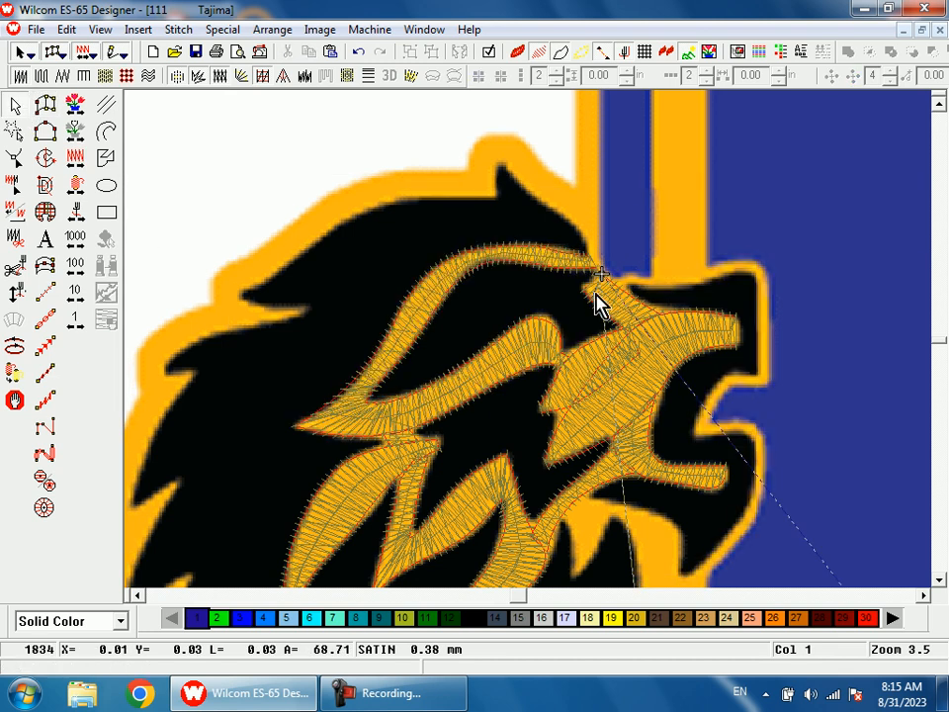
key("d")
left_click(558, 268)
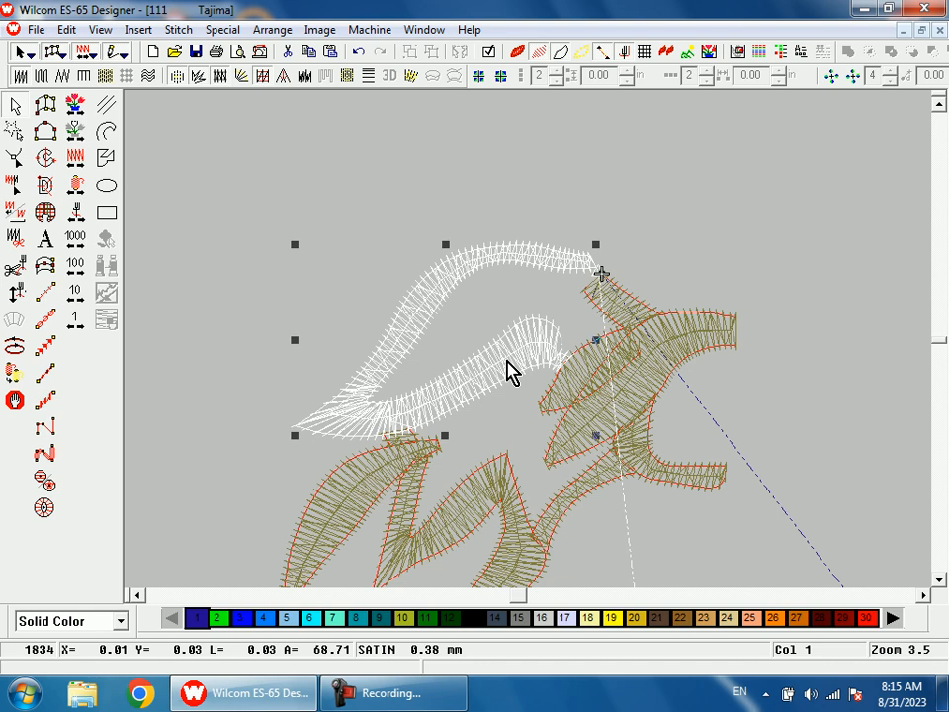
key("Delete")
key("ctrl+z")
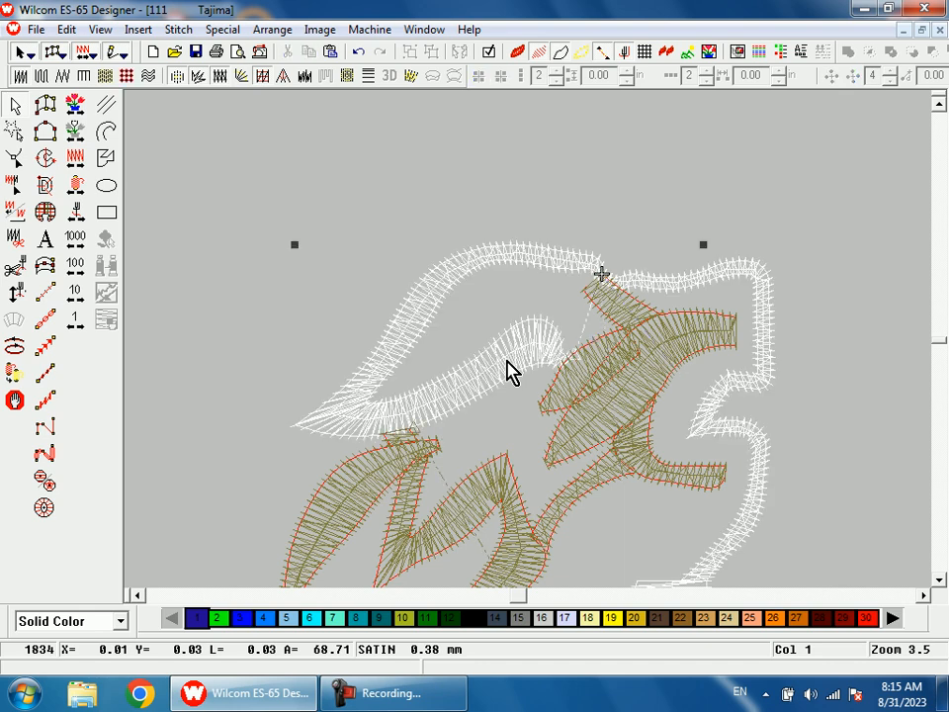
Step: Reshape the short satin column linking brow and face so its edges tuck under the outline and fit the artwork
key("Escape")
key("b")
left_click_drag(571, 213, 618, 364)
left_click(625, 368)
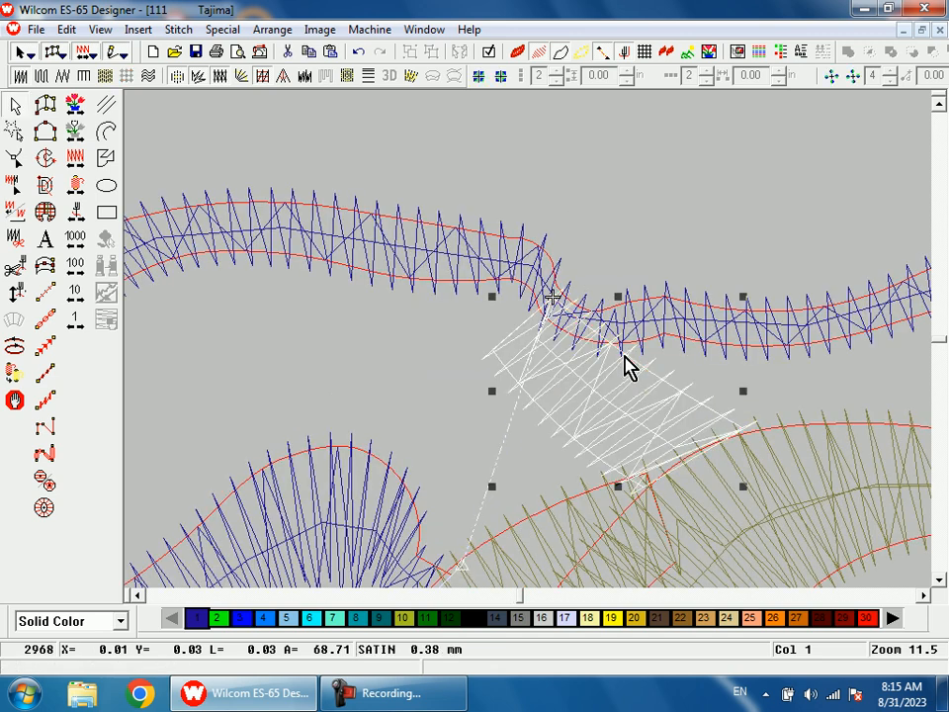
key("h")
key("d")
key("s")
left_click_drag(495, 347, 493, 339)
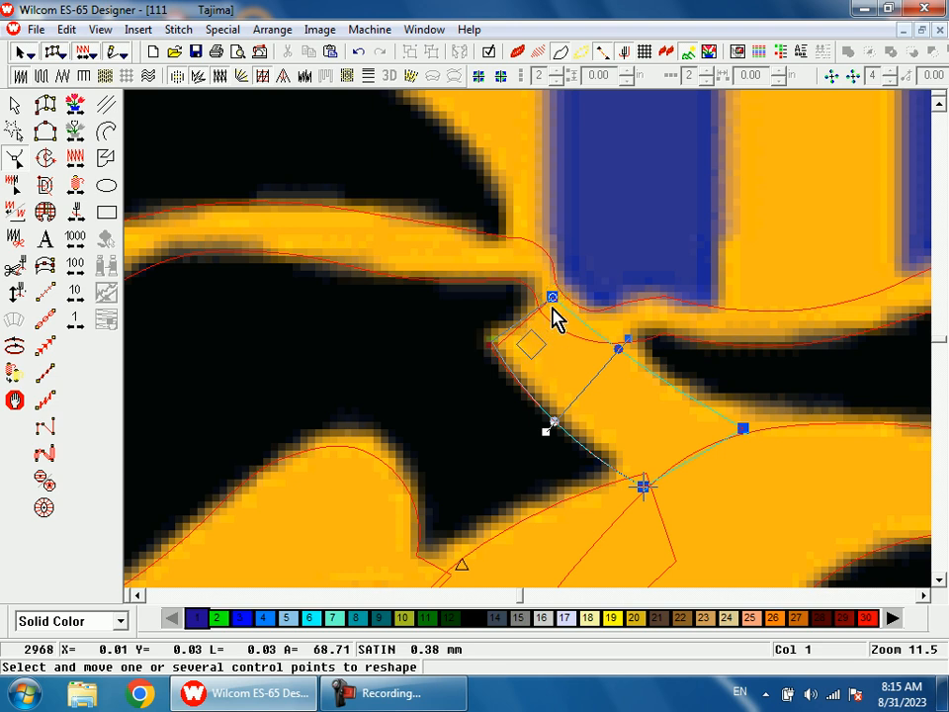
left_click_drag(552, 299, 545, 308)
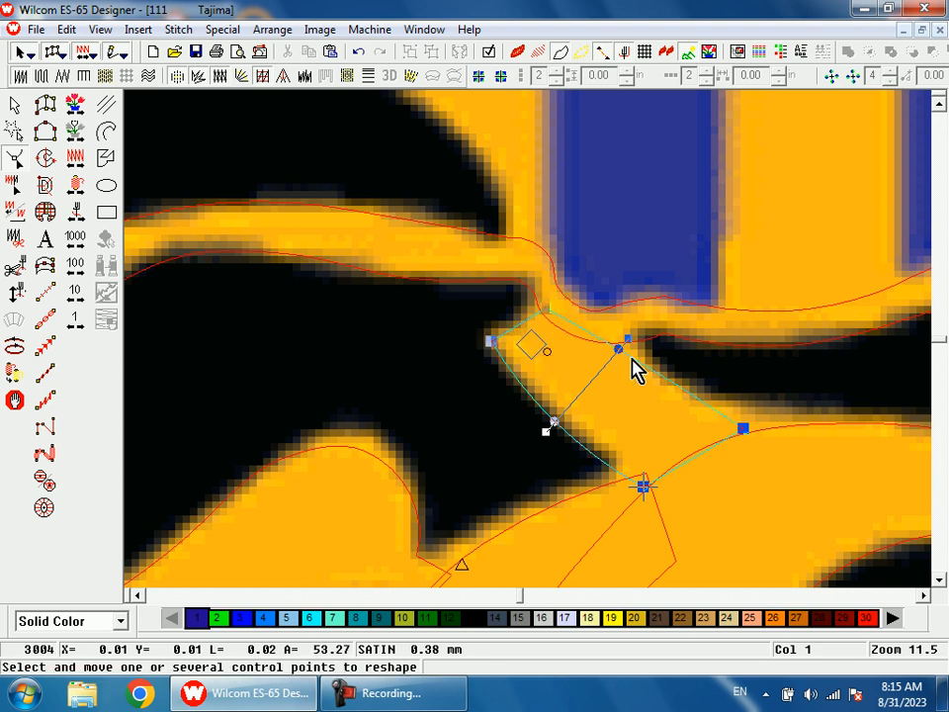
left_click_drag(621, 350, 622, 359)
left_click_drag(557, 426, 563, 426)
left_click_drag(642, 488, 652, 488)
key("Return")
key("shift+z")
key("shift+z")
key("shift+z")
key("Escape")
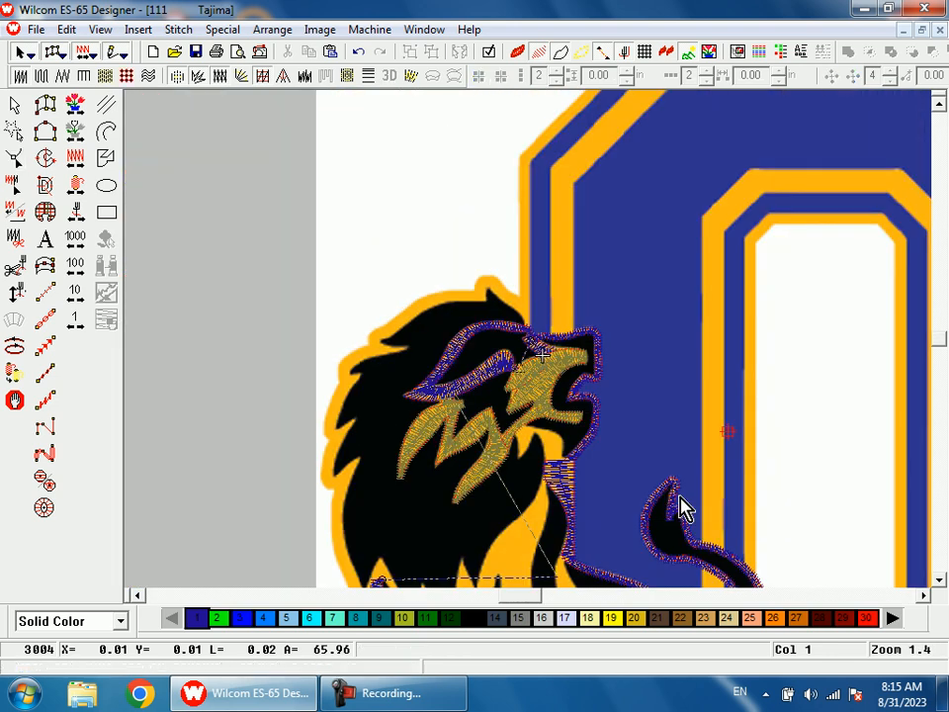
Step: Preview the lion's stitches in realistic TrueView with the background artwork hidden
key("t")
key("d")
key("1")
key("d")
key("d")
key("d")
key("d")
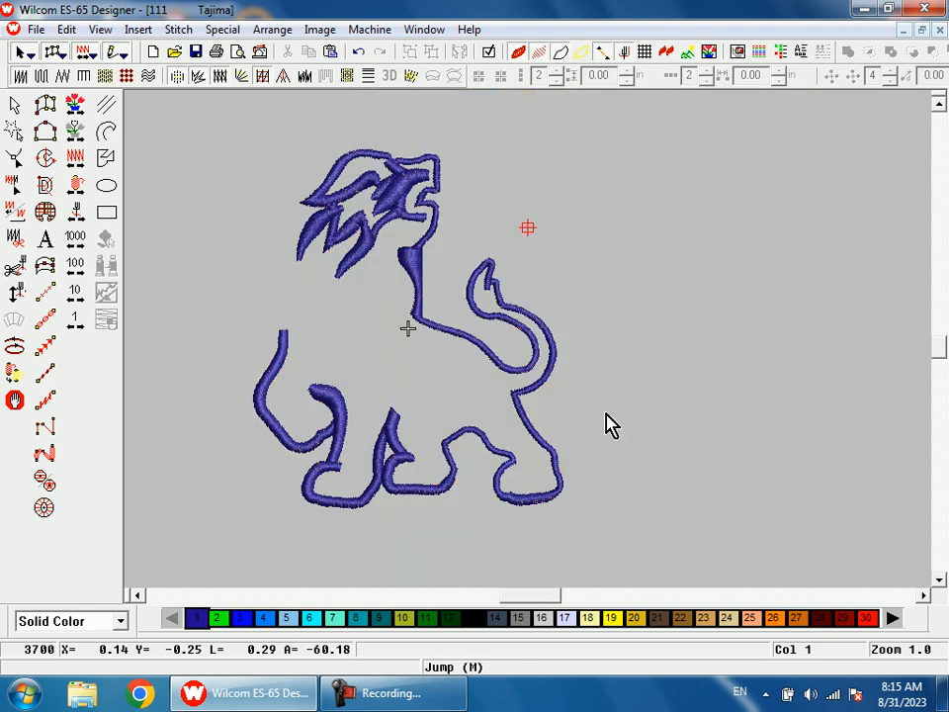
Step: Recolour all the stitched lion objects with thread colour 20 and show the artwork behind them
key("shift+z")
key("ctrl+a")
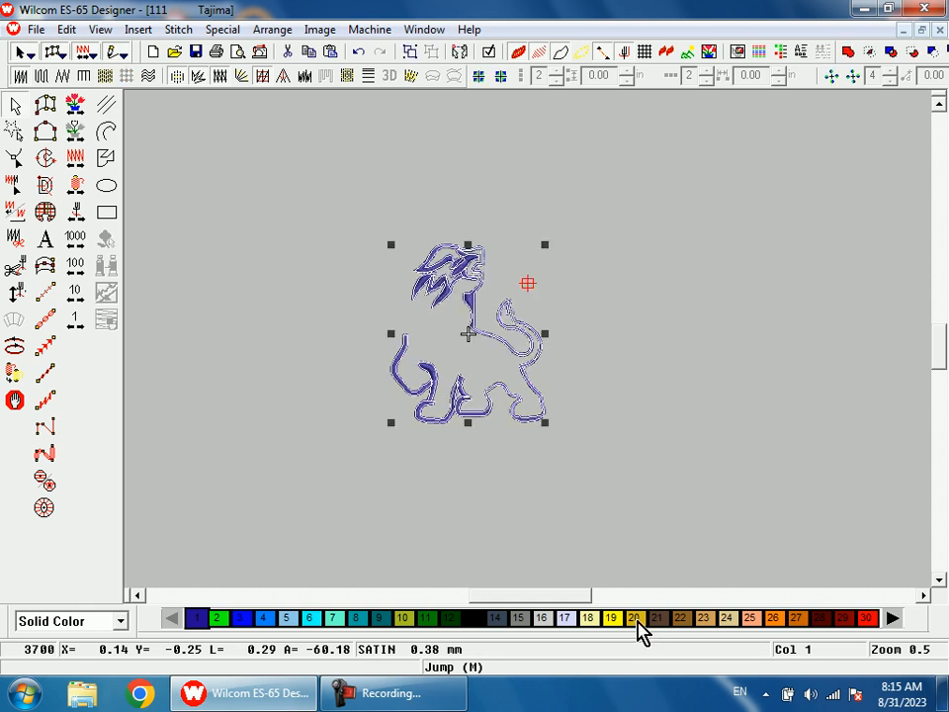
left_click(636, 619)
key("Escape")
key("1")
key("d")
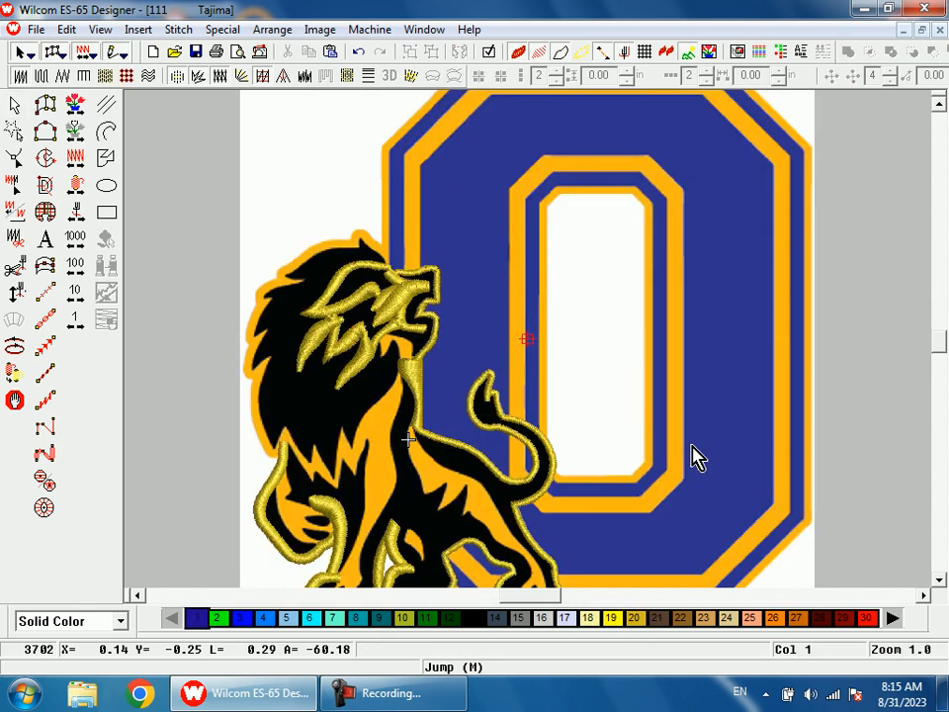
Step: View the whole design and dismiss the Windows color scheme prompt without choosing an option
scroll(697, 457, "down", 3)
key("shift+z")
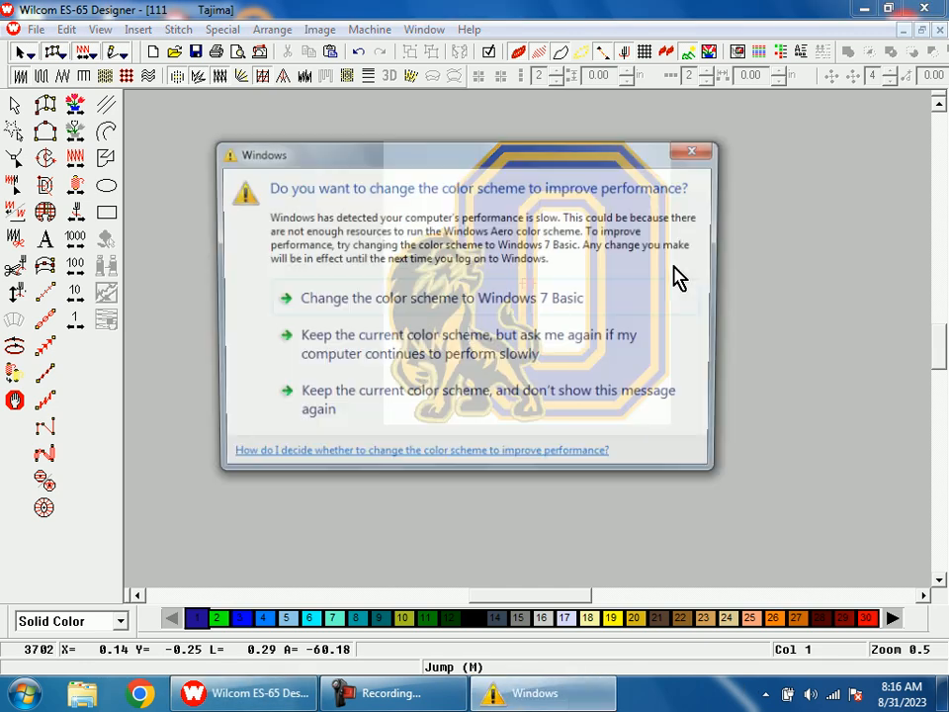
left_click(697, 150)
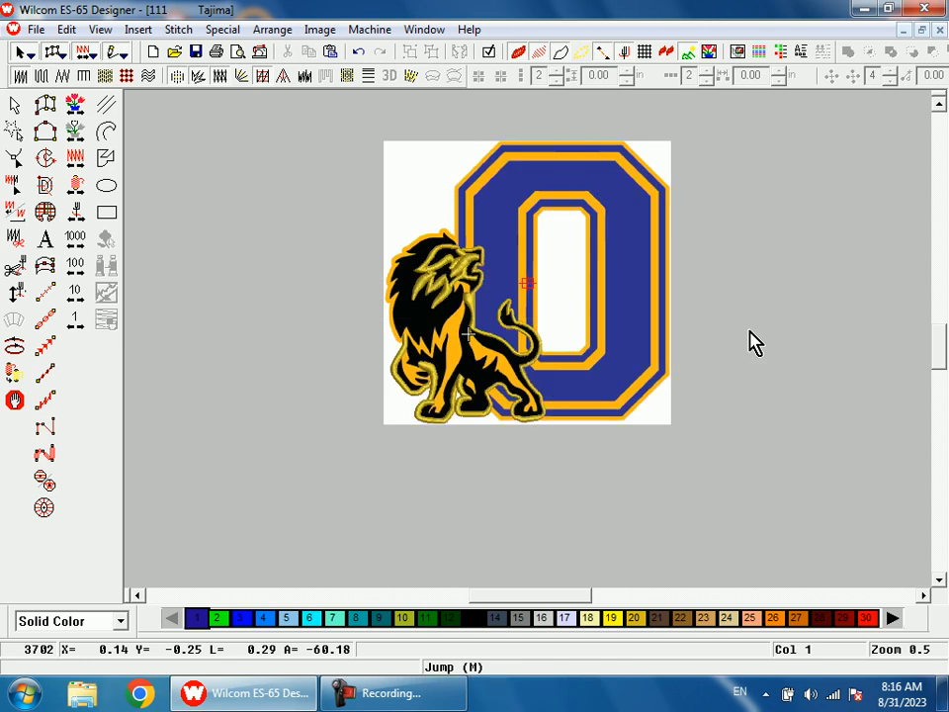